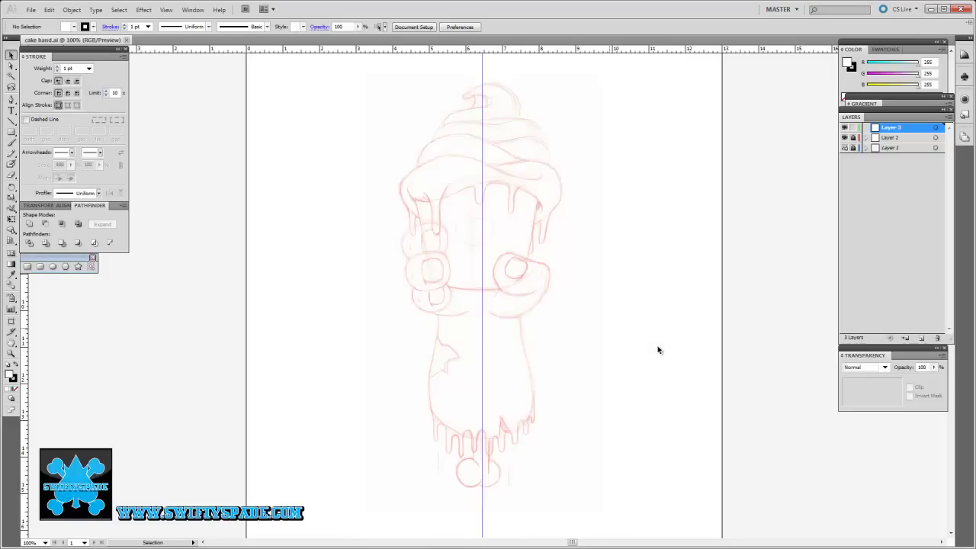
Trace the right fist's outline with curved 4 pt black Pen strokes
{"action": "key", "text": "alt+Tab"}
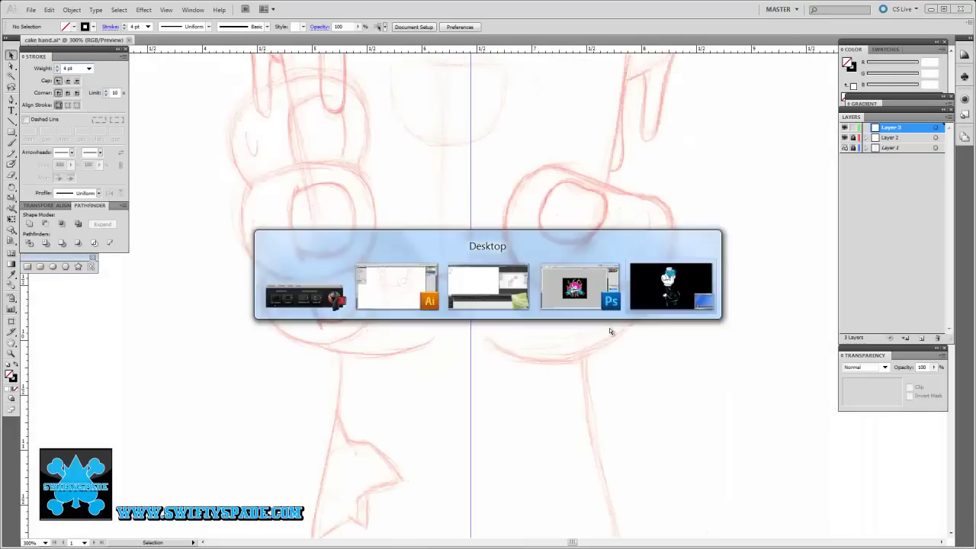
{"action": "key", "text": "p"}
{"action": "left_click_drag", "start_coordinate": [528, 282], "coordinate": [506, 210]}
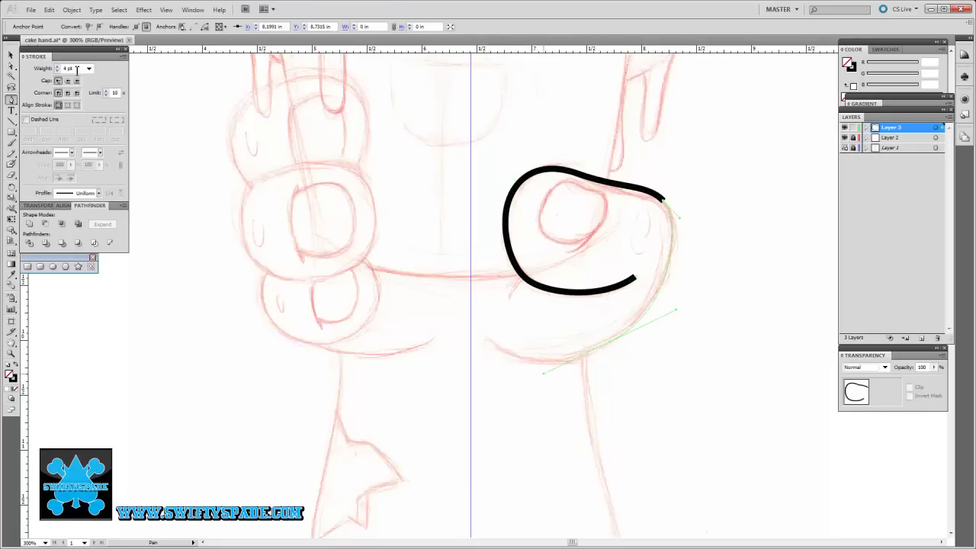
{"action": "left_click_drag", "start_coordinate": [609, 340], "coordinate": [542, 372]}
{"action": "left_click_drag", "start_coordinate": [486, 338], "coordinate": [472, 327]}
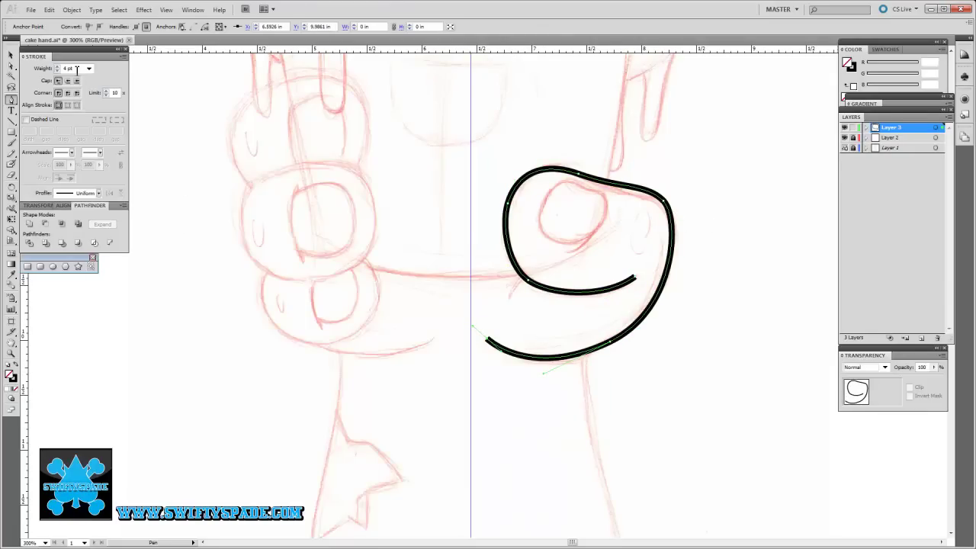
Inspect the fist outline's anchors with Direct Selection, then zoom to the left hand's middle finger
{"action": "key", "text": "a"}
{"action": "left_click", "coordinate": [922, 521]}
{"action": "left_click", "coordinate": [616, 311]}
{"action": "left_click", "coordinate": [630, 305]}
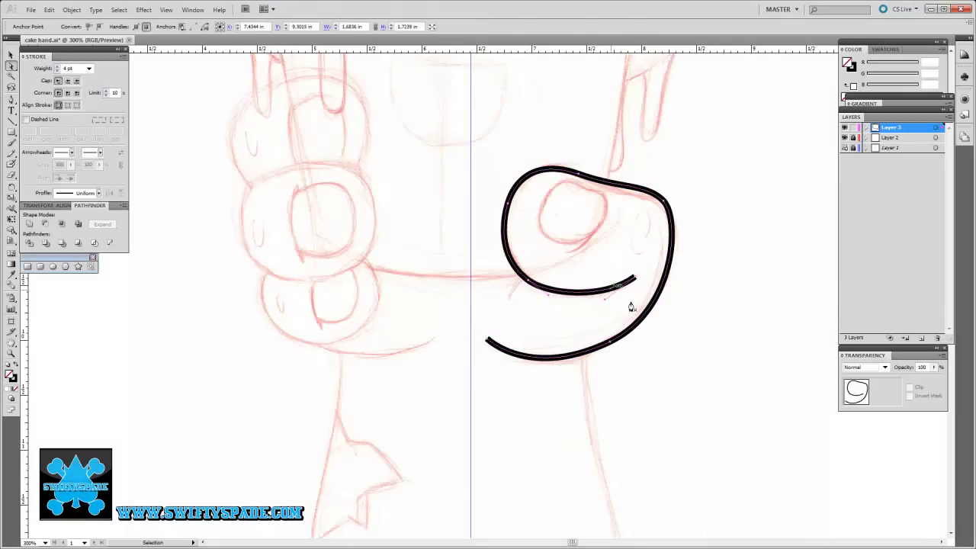
{"action": "left_click", "coordinate": [637, 276]}
{"action": "left_click", "coordinate": [637, 280]}
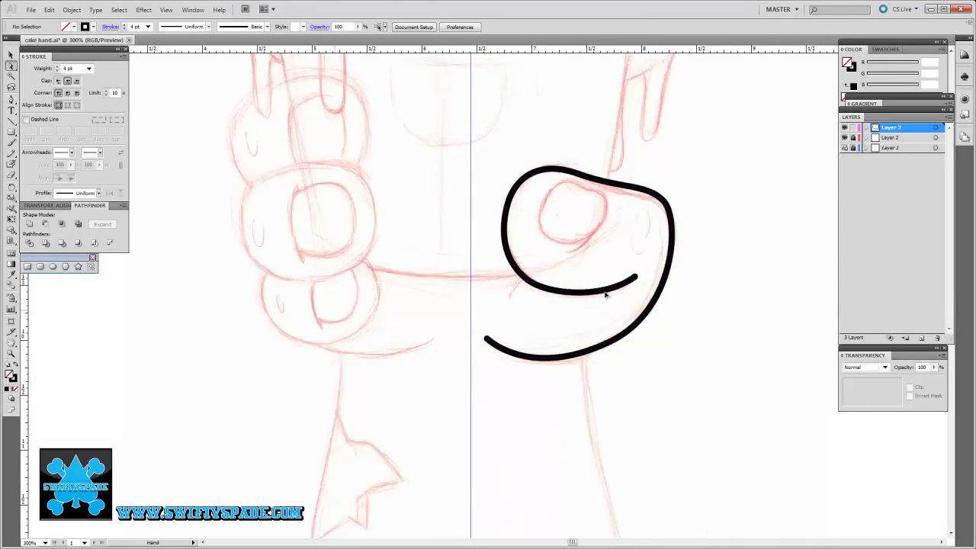
{"action": "scroll", "coordinate": [606, 301], "scroll_direction": "up", "scroll_amount": 2}
{"action": "mouse_move", "coordinate": [482, 244]}
{"action": "left_mouse_down"}
{"action": "mouse_move", "coordinate": [540, 297]}
{"action": "mouse_move", "coordinate": [513, 270]}
{"action": "left_mouse_up"}
Outline the left hand's middle, lower and upper fingers with thick curved black loops
{"action": "left_click_drag", "start_coordinate": [504, 224], "coordinate": [513, 185]}
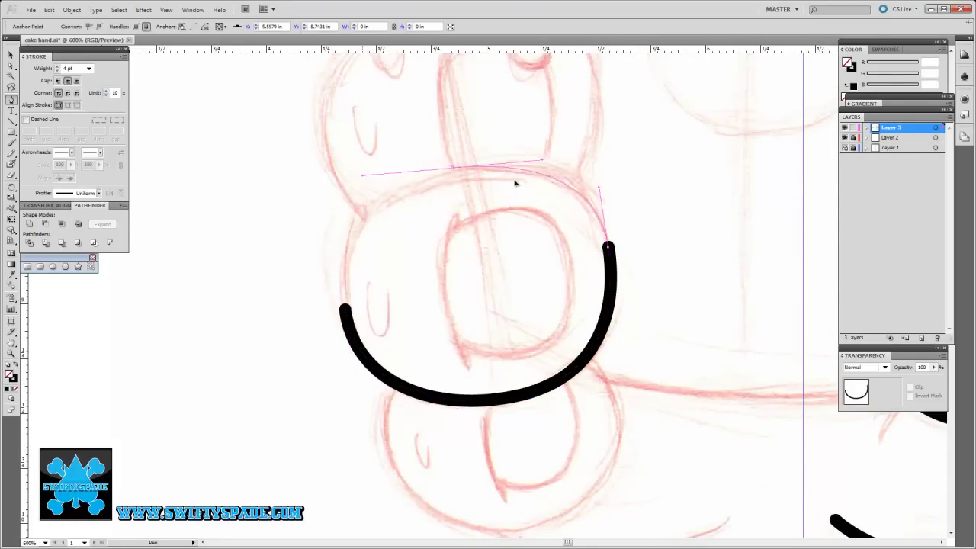
{"action": "left_click_drag", "start_coordinate": [345, 308], "coordinate": [353, 380]}
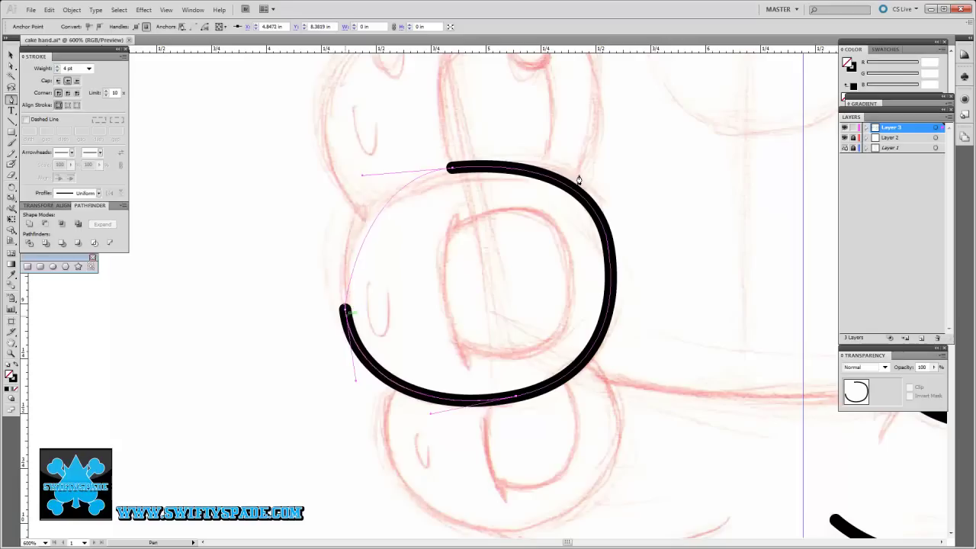
{"action": "left_click", "coordinate": [656, 199], "text": "ctrl"}
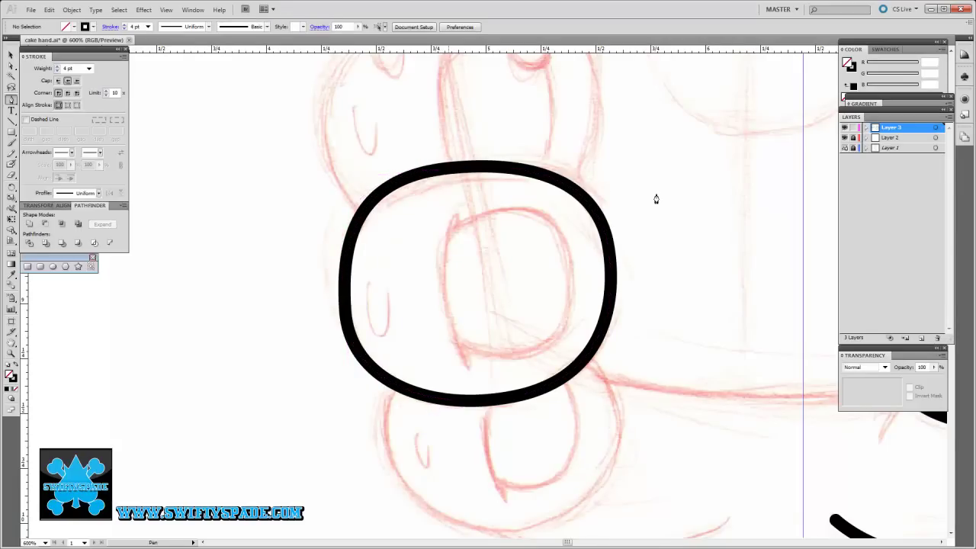
{"action": "scroll", "coordinate": [663, 204], "scroll_direction": "down", "scroll_amount": 3}
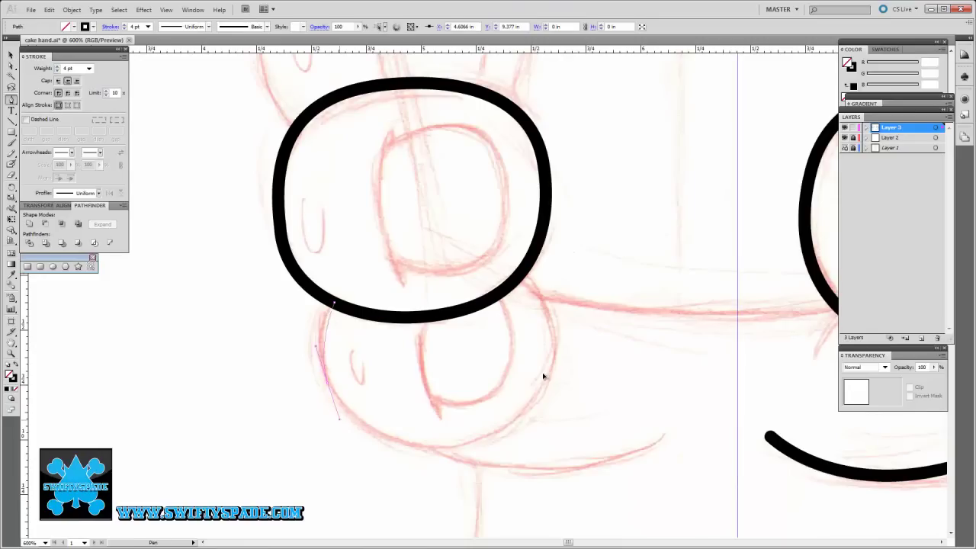
{"action": "left_click", "coordinate": [325, 369]}
{"action": "left_click_drag", "start_coordinate": [452, 448], "coordinate": [506, 444]}
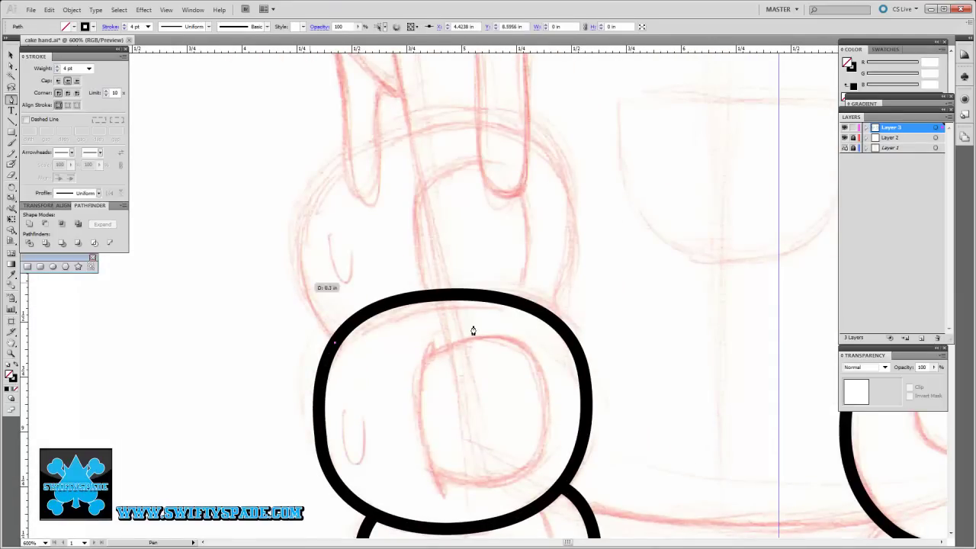
{"action": "left_click_drag", "start_coordinate": [418, 128], "coordinate": [518, 106]}
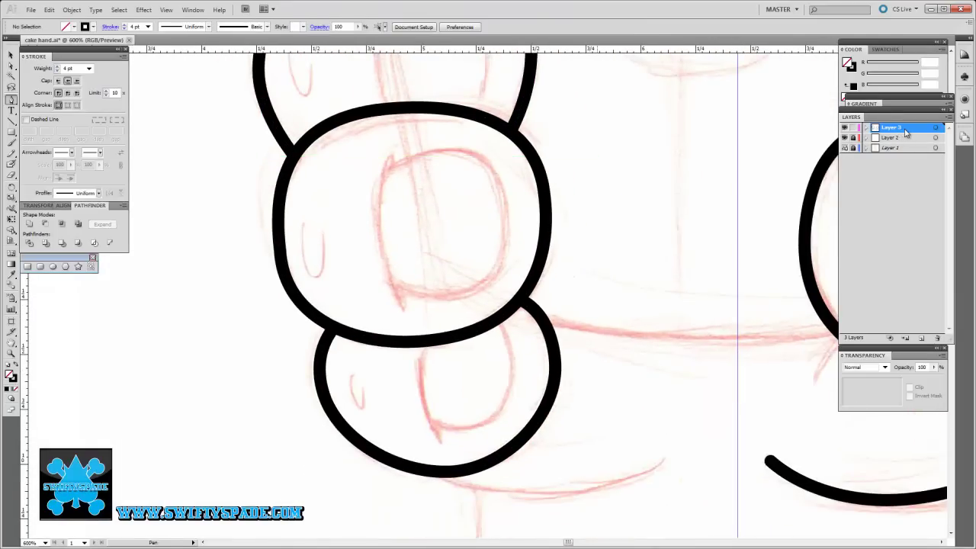
Draw a D-shaped inner curve inside the left hand's middle finger
{"action": "key", "text": "a"}
{"action": "key", "text": "ctrl+a"}
{"action": "left_click", "coordinate": [451, 276]}
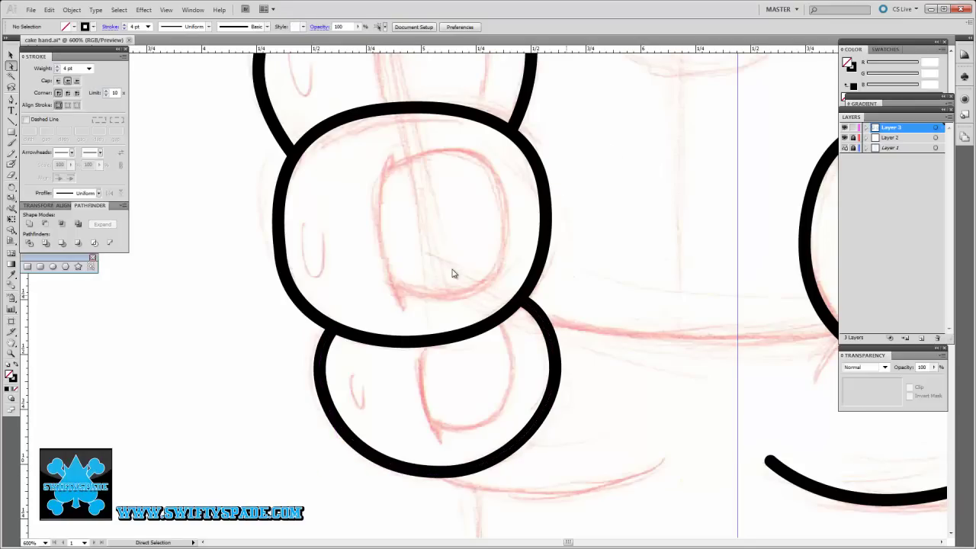
{"action": "key", "text": "p"}
{"action": "left_click", "coordinate": [447, 320]}
{"action": "left_click", "coordinate": [450, 364]}
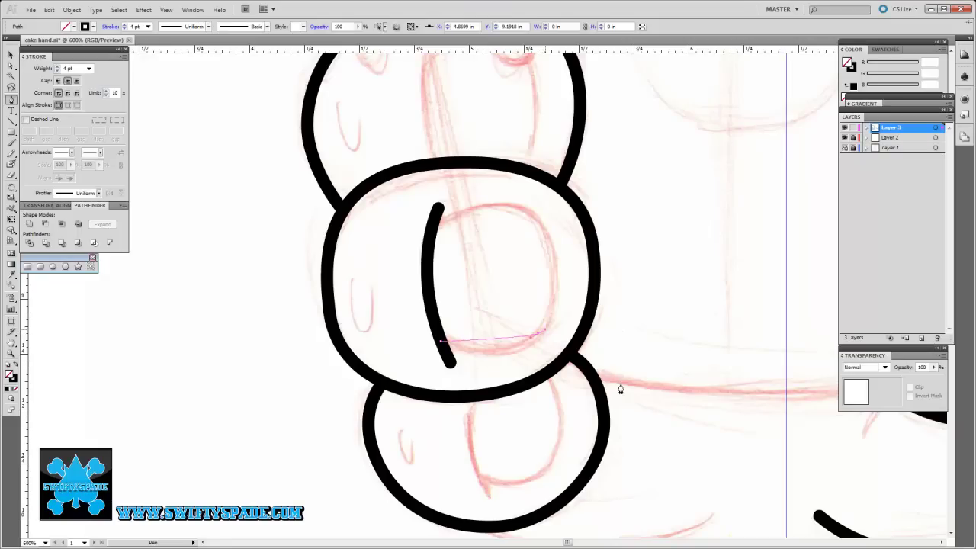
{"action": "left_click", "coordinate": [550, 251]}
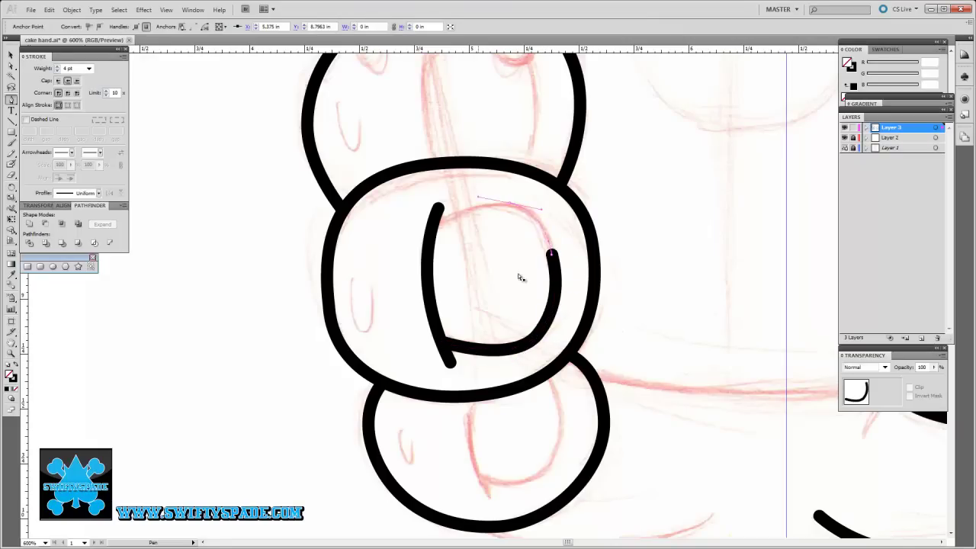
{"action": "key", "text": "ctrl+j"}
{"action": "key", "text": "a"}
{"action": "left_click", "coordinate": [500, 262]}
Add the inner curve inside the lower finger, curving up to the right
{"action": "key", "text": "ctrl+plus"}
{"action": "scroll", "coordinate": [500, 262], "scroll_direction": "down", "scroll_amount": 3}
{"action": "key", "text": "p"}
{"action": "left_click", "coordinate": [470, 239]}
{"action": "left_click", "coordinate": [496, 367]}
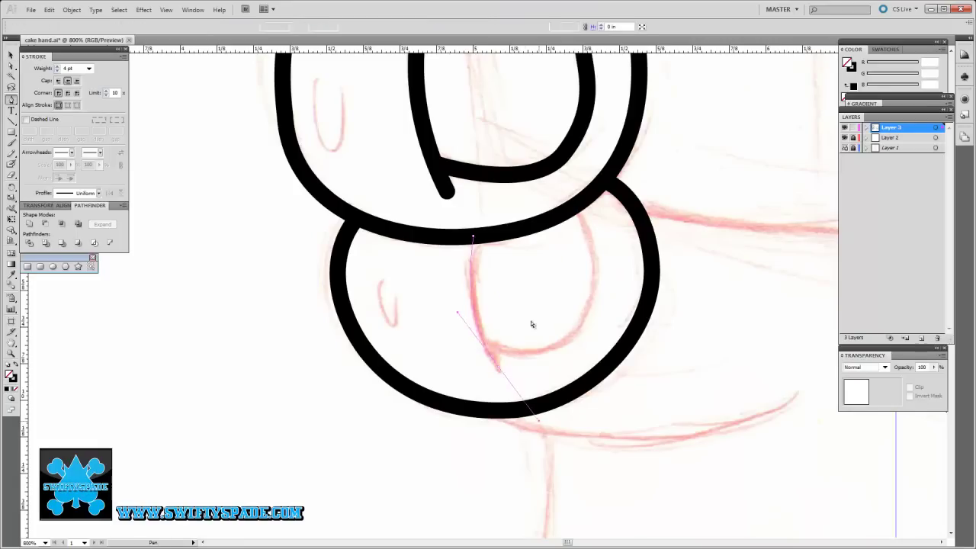
{"action": "left_click_drag", "start_coordinate": [577, 330], "coordinate": [617, 293]}
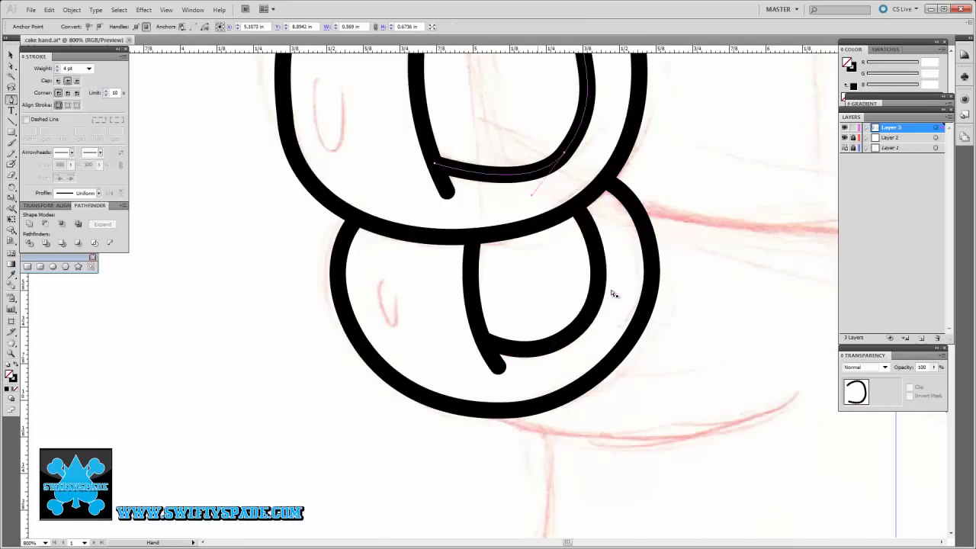
{"action": "left_click", "coordinate": [613, 293], "text": "ctrl"}
{"action": "scroll", "coordinate": [613, 293], "scroll_direction": "up", "scroll_amount": 10}
Draw the upper finger's inner curve, then deselect it and zoom to the right hand
{"action": "left_click", "coordinate": [494, 126]}
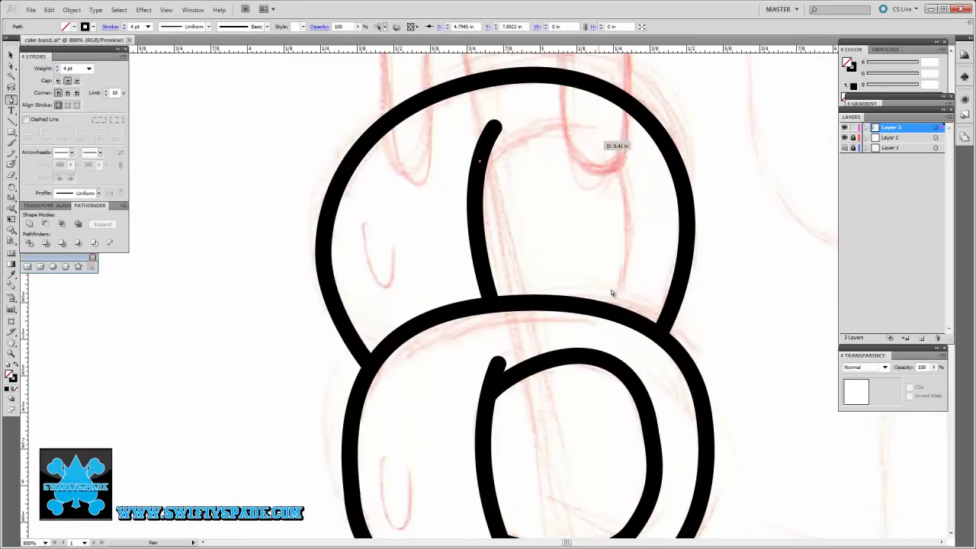
{"action": "left_click", "coordinate": [599, 153]}
{"action": "left_click", "coordinate": [632, 289]}
{"action": "key", "text": "ctrl+minus"}
{"action": "key", "text": "ctrl+minus"}
{"action": "key", "text": "ctrl+minus"}
{"action": "key", "text": "ctrl+plus"}
{"action": "key", "text": "ctrl+plus"}
{"action": "key", "text": "ctrl+plus"}
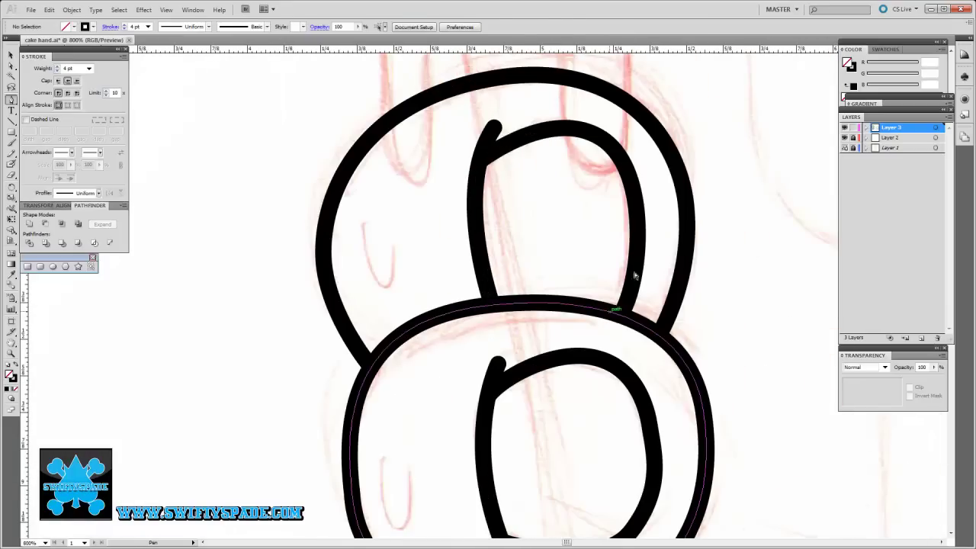
{"action": "key", "text": "v"}
{"action": "left_click", "coordinate": [631, 265]}
{"action": "key", "text": "a"}
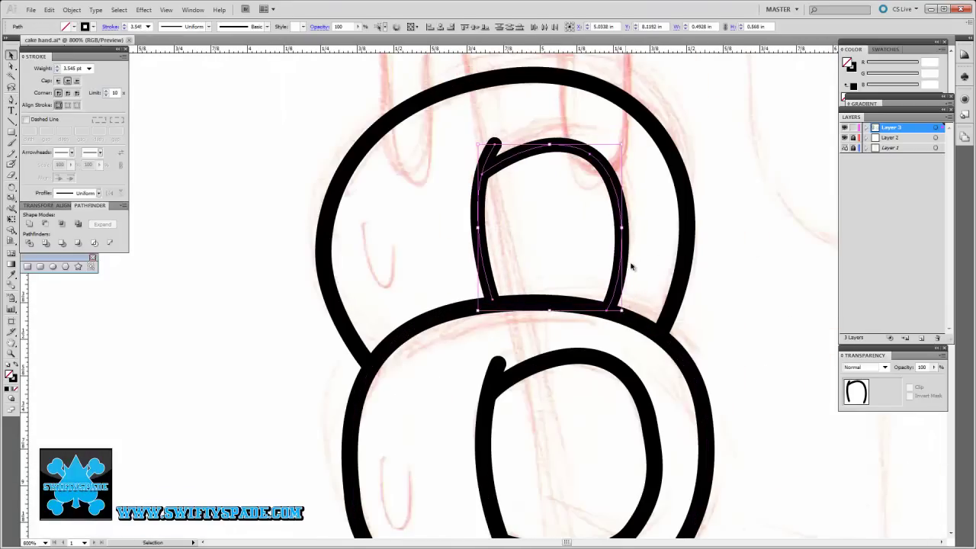
{"action": "key", "text": "ctrl+shift+a"}
{"action": "key", "text": "ctrl+minus"}
{"action": "key", "text": "ctrl+minus"}
{"action": "key", "text": "ctrl+minus"}
{"action": "key", "text": "ctrl+plus"}
{"action": "key", "text": "ctrl+plus"}
{"action": "key", "text": "ctrl+plus"}
Draw the right hand's inner knuckle loop and reshape its top anchor
{"action": "left_click_drag", "start_coordinate": [506, 99], "coordinate": [234, 149]}
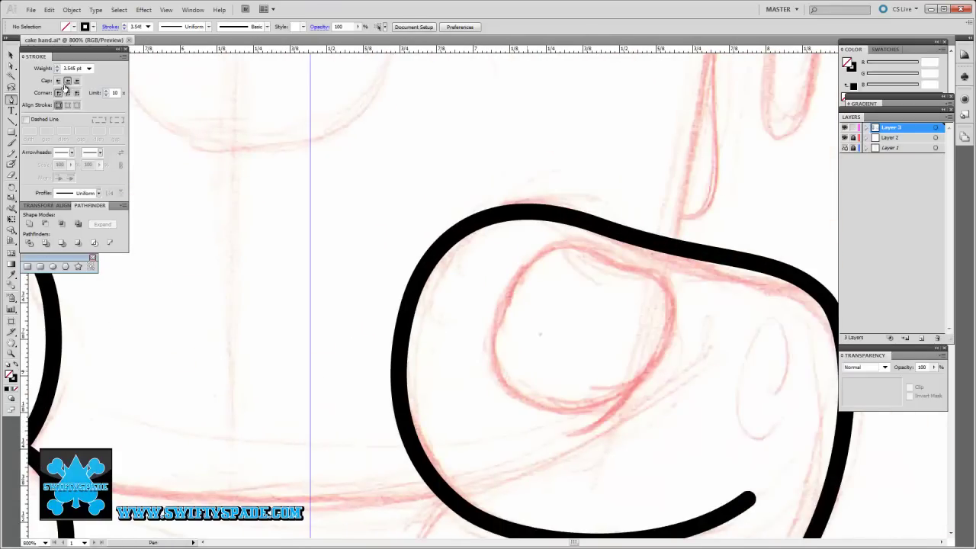
{"action": "key", "text": "p"}
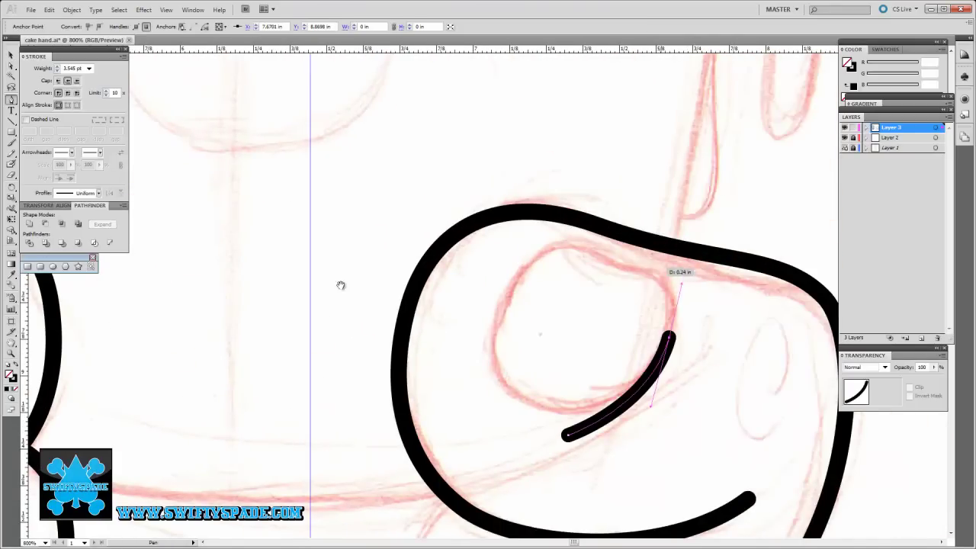
{"action": "left_click_drag", "start_coordinate": [642, 271], "coordinate": [613, 255]}
{"action": "left_click", "coordinate": [580, 242]}
{"action": "left_click_drag", "start_coordinate": [495, 312], "coordinate": [468, 375]}
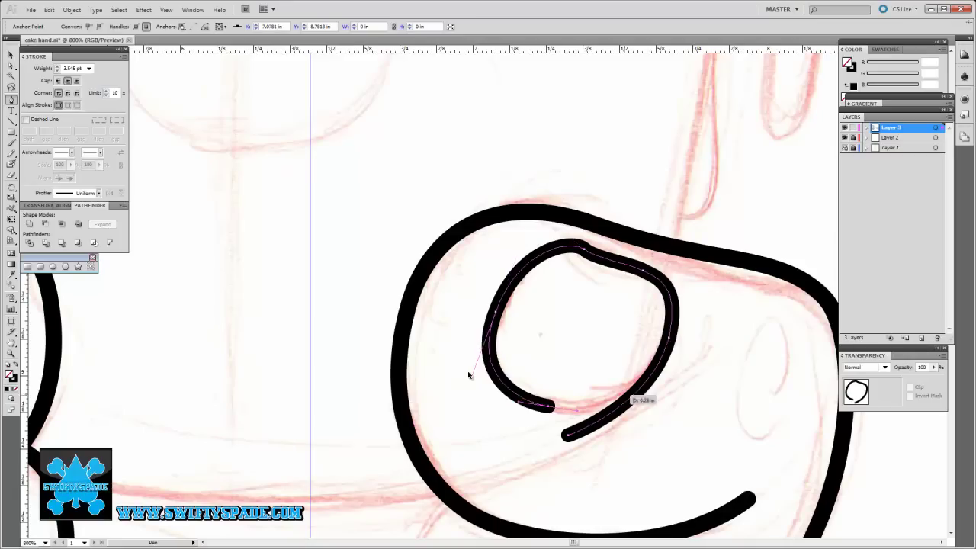
{"action": "left_click_drag", "start_coordinate": [633, 397], "coordinate": [671, 385]}
{"action": "key", "text": "a"}
{"action": "left_click_drag", "start_coordinate": [583, 247], "coordinate": [592, 251]}
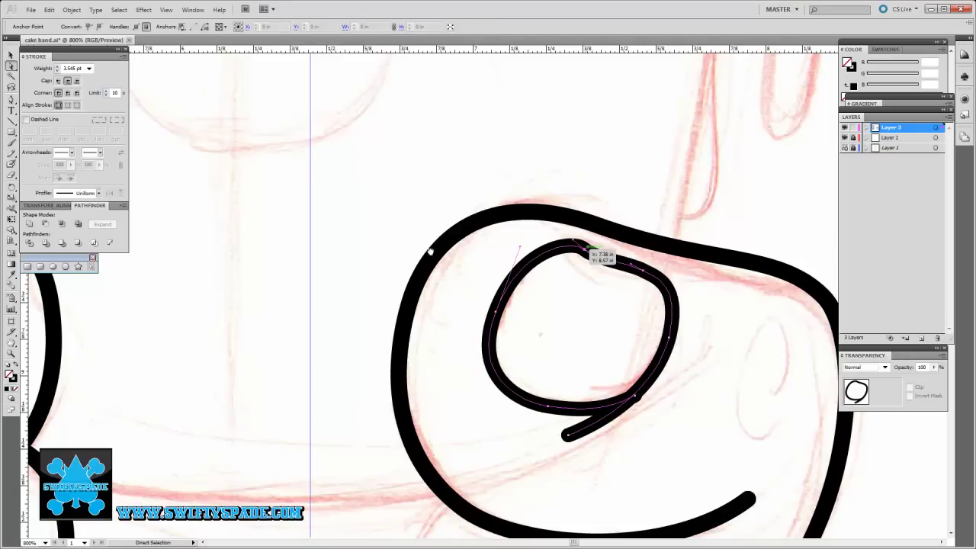
{"action": "left_click", "coordinate": [483, 303]}
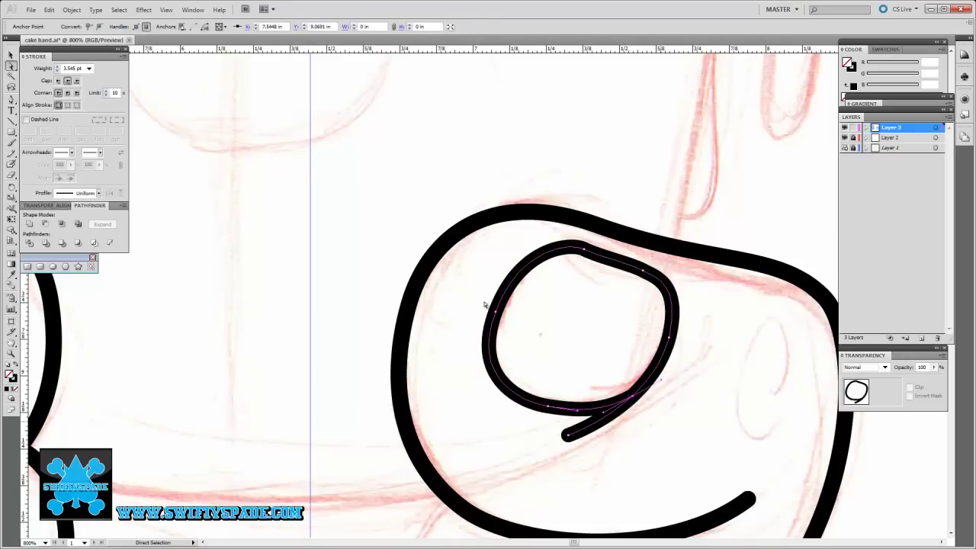
Complete the arc beneath the left hand and recentre the view on both hands
{"action": "key", "text": "ctrl+minus"}
{"action": "key", "text": "ctrl+minus"}
{"action": "left_click_drag", "start_coordinate": [125, 397], "coordinate": [344, 315]}
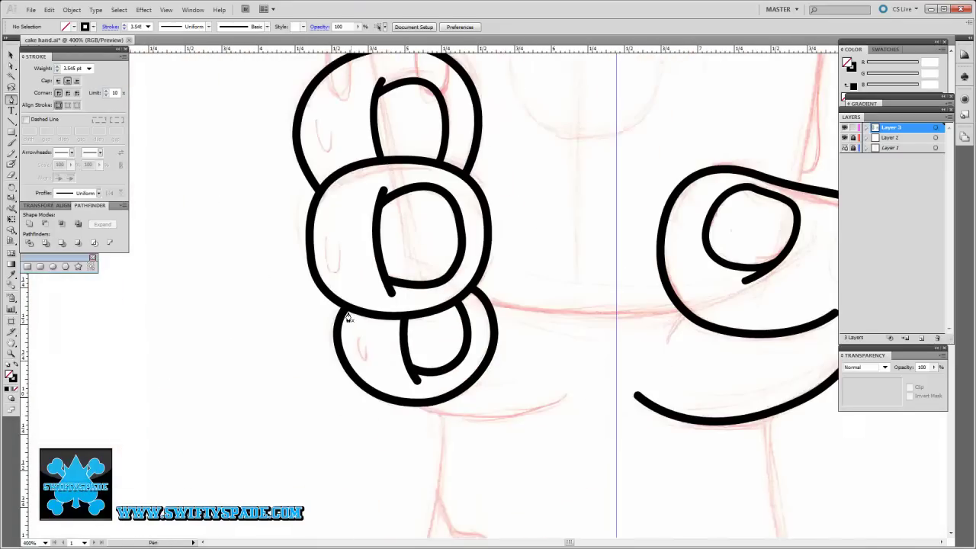
{"action": "key", "text": "ctrl"}
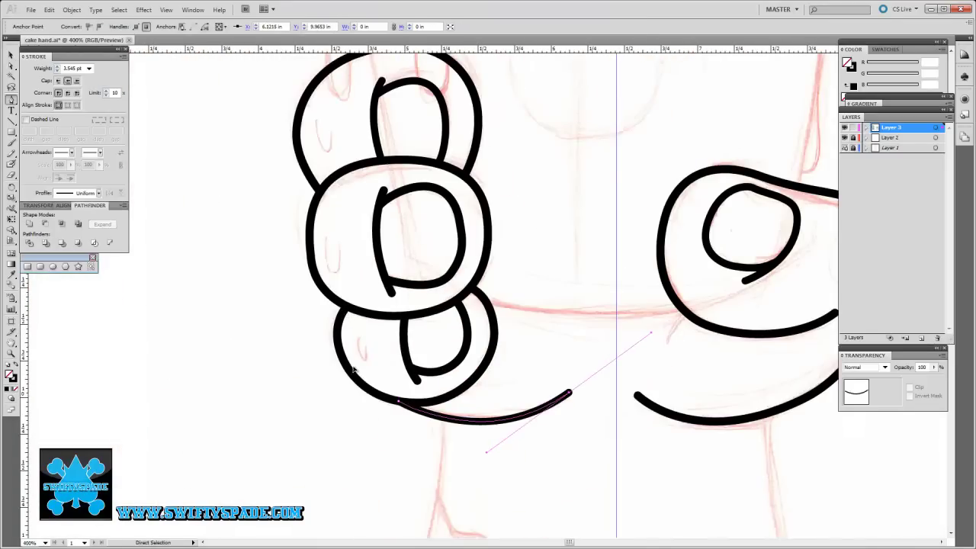
{"action": "left_click_drag", "start_coordinate": [491, 379], "coordinate": [355, 388]}
{"action": "left_click", "coordinate": [456, 410], "text": "ctrl"}
{"action": "scroll", "coordinate": [464, 407], "scroll_direction": "up", "scroll_amount": 5}
{"action": "key", "text": "ctrl+minus"}
{"action": "scroll", "coordinate": [498, 405], "scroll_direction": "left", "scroll_amount": 2}
{"action": "mouse_move", "coordinate": [516, 401]}
{"action": "left_mouse_down"}
{"action": "mouse_move", "coordinate": [619, 370]}
{"action": "mouse_move", "coordinate": [606, 381]}
{"action": "left_mouse_up"}
{"action": "scroll", "coordinate": [595, 381], "scroll_direction": "right", "scroll_amount": 2}
{"action": "scroll", "coordinate": [594, 381], "scroll_direction": "down", "scroll_amount": 1}
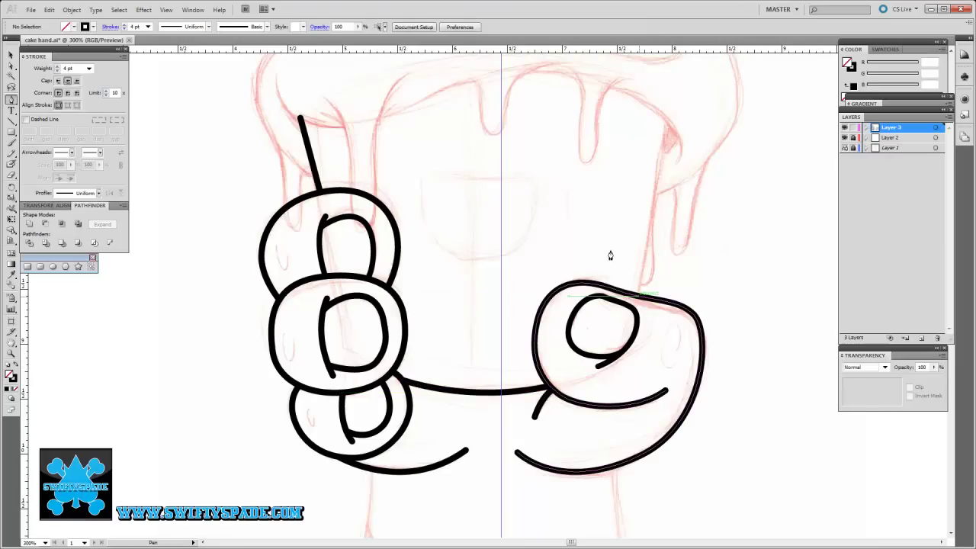
Draw a curved stroke along the cupcake's upper edge under the frosting
{"action": "key", "text": "ctrl+plus"}
{"action": "scroll", "coordinate": [601, 205], "scroll_direction": "right", "scroll_amount": 2}
{"action": "left_click", "coordinate": [272, 180]}
{"action": "left_click_drag", "start_coordinate": [328, 243], "coordinate": [385, 253]}
{"action": "left_click_drag", "start_coordinate": [458, 177], "coordinate": [453, 170]}
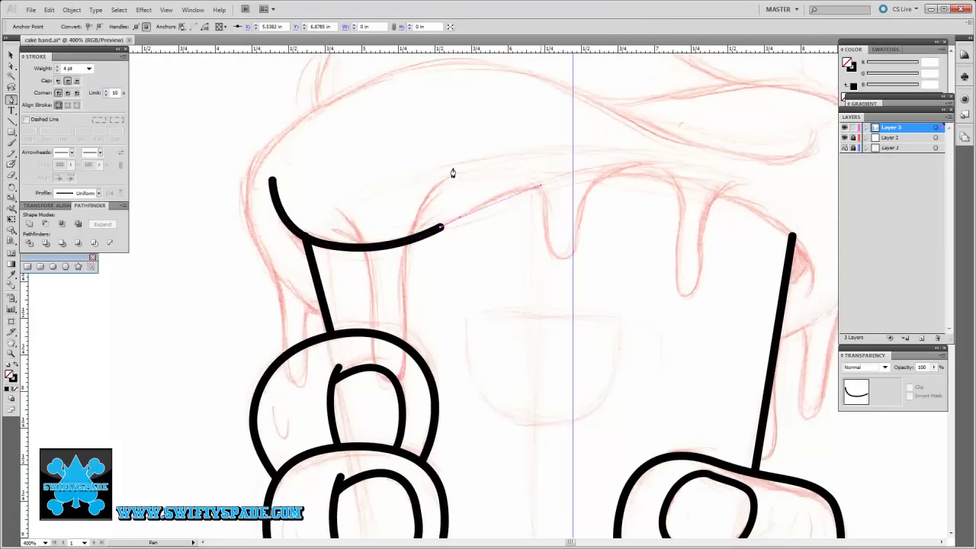
{"action": "left_click", "coordinate": [385, 172], "text": "ctrl"}
{"action": "scroll", "coordinate": [365, 180], "scroll_direction": "left", "scroll_amount": 2}
{"action": "scroll", "coordinate": [360, 180], "scroll_direction": "down", "scroll_amount": 3}
Draw a curved line from the frosting edge down to the knuckle
{"action": "left_click", "coordinate": [409, 104]}
{"action": "left_click_drag", "start_coordinate": [453, 174], "coordinate": [458, 222]}
{"action": "left_click_drag", "start_coordinate": [358, 288], "coordinate": [348, 311]}
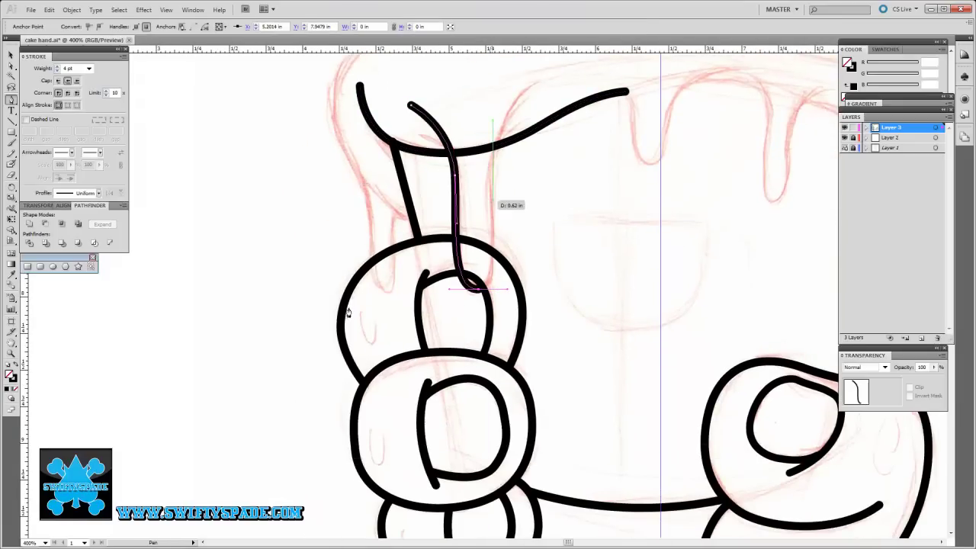
{"action": "scroll", "coordinate": [345, 312], "scroll_direction": "up", "scroll_amount": 3}
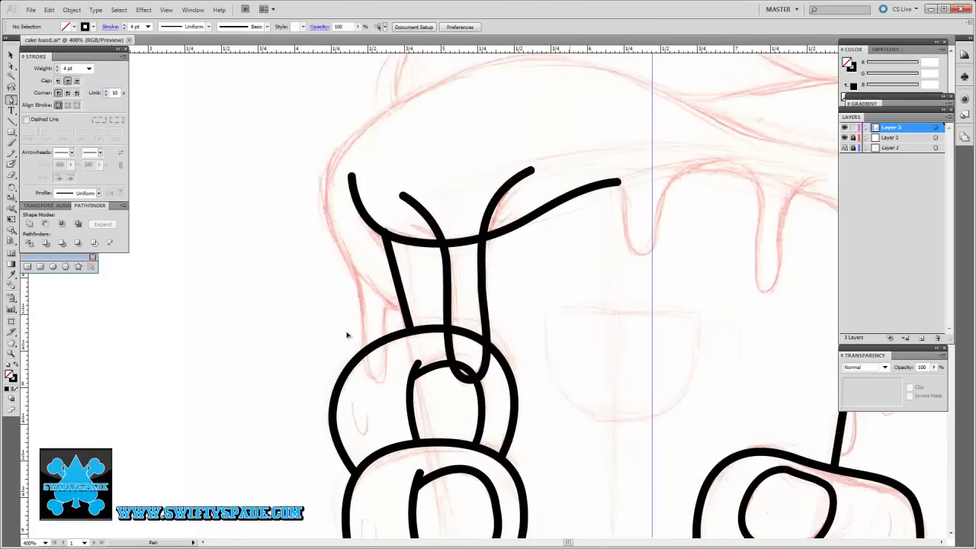
{"action": "key", "text": "ctrl+="}
Trace two U-shaped black frosting drips along the cupcake's lower frosting edge
{"action": "left_click_drag", "start_coordinate": [347, 381], "coordinate": [352, 379]}
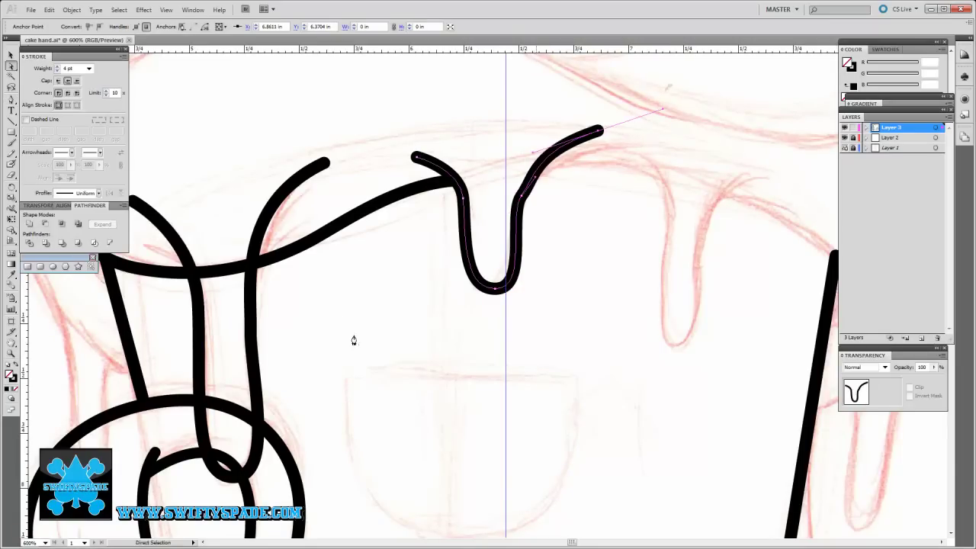
{"action": "left_click", "coordinate": [343, 316], "text": "ctrl"}
{"action": "scroll", "coordinate": [344, 312], "scroll_direction": "right", "scroll_amount": 5}
{"action": "left_click", "coordinate": [454, 140]}
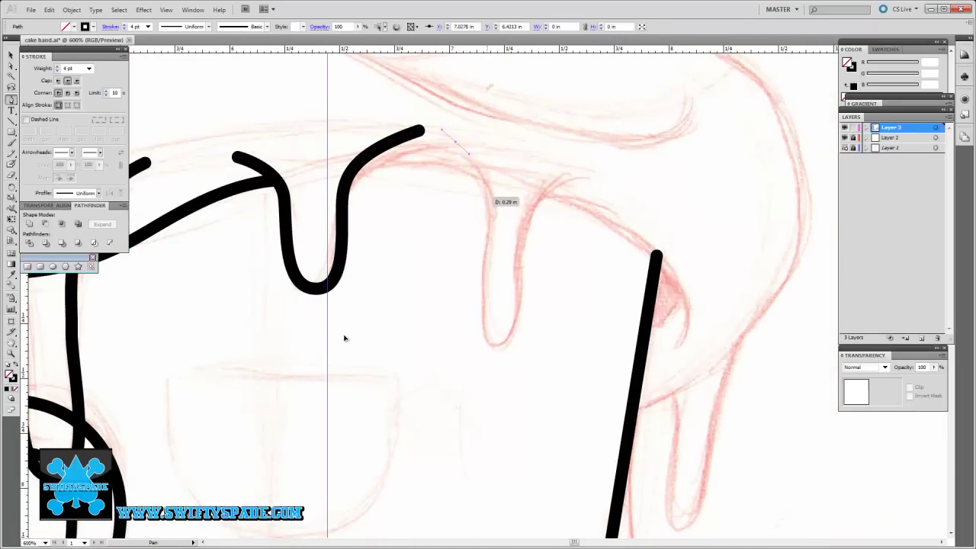
{"action": "left_click", "coordinate": [487, 199]}
{"action": "left_click_drag", "start_coordinate": [495, 348], "coordinate": [524, 352]}
{"action": "left_click_drag", "start_coordinate": [519, 271], "coordinate": [587, 174]}
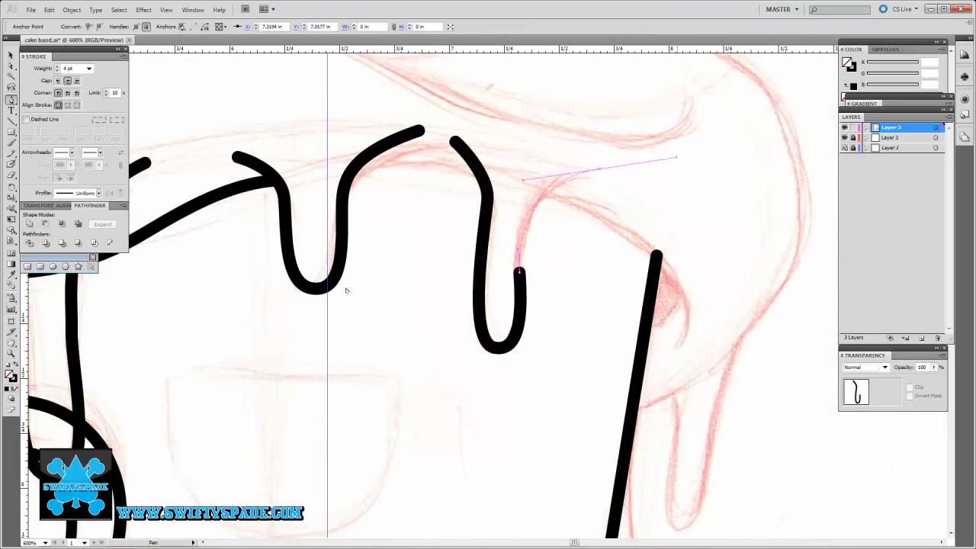
{"action": "left_click", "coordinate": [346, 290], "text": "ctrl"}
{"action": "scroll", "coordinate": [345, 286], "scroll_direction": "left", "scroll_amount": 2}
{"action": "scroll", "coordinate": [341, 252], "scroll_direction": "right", "scroll_amount": 3}
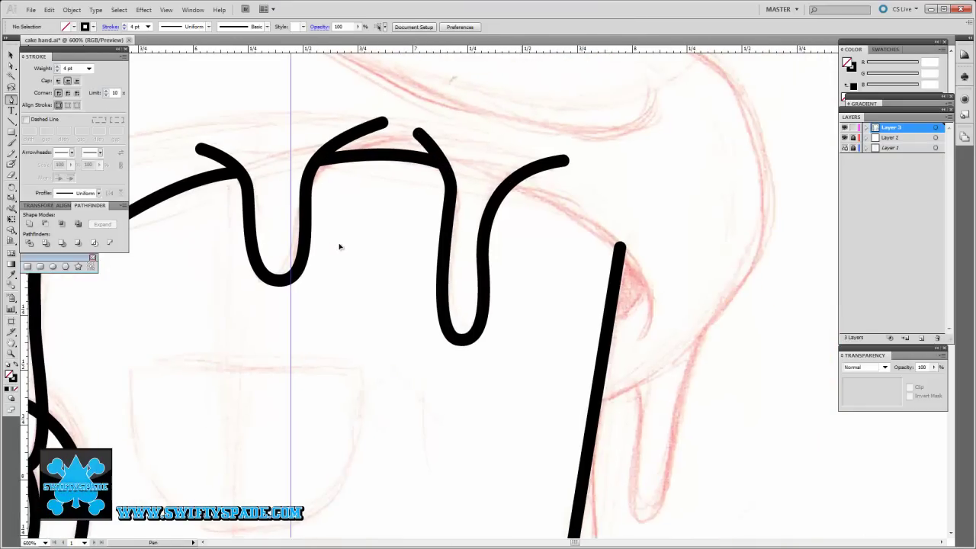
Undo and restore the left diagonal stroke, then pan over to the frosting
{"action": "scroll", "coordinate": [339, 234], "scroll_direction": "left", "scroll_amount": 10}
{"action": "scroll", "coordinate": [340, 232], "scroll_direction": "up", "scroll_amount": 2}
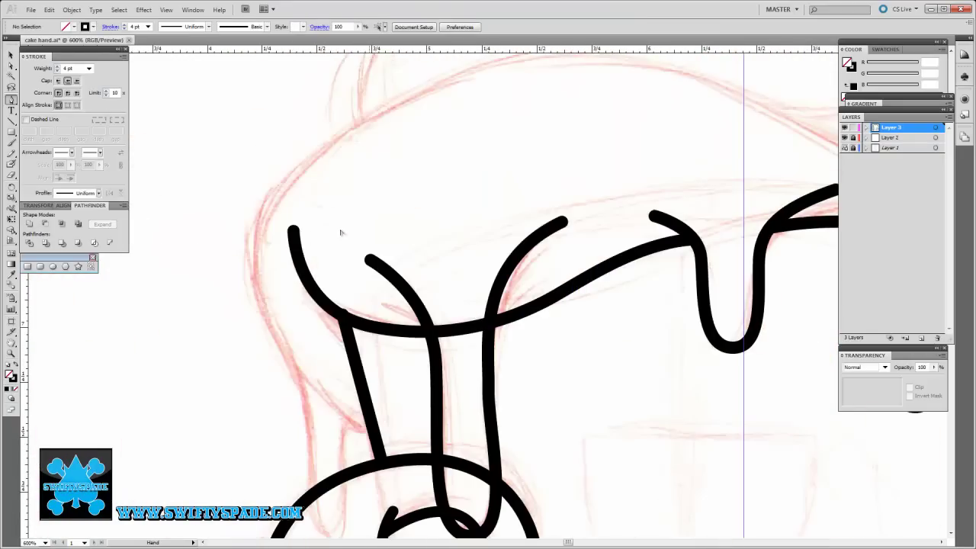
{"action": "key", "text": "ctrl+z"}
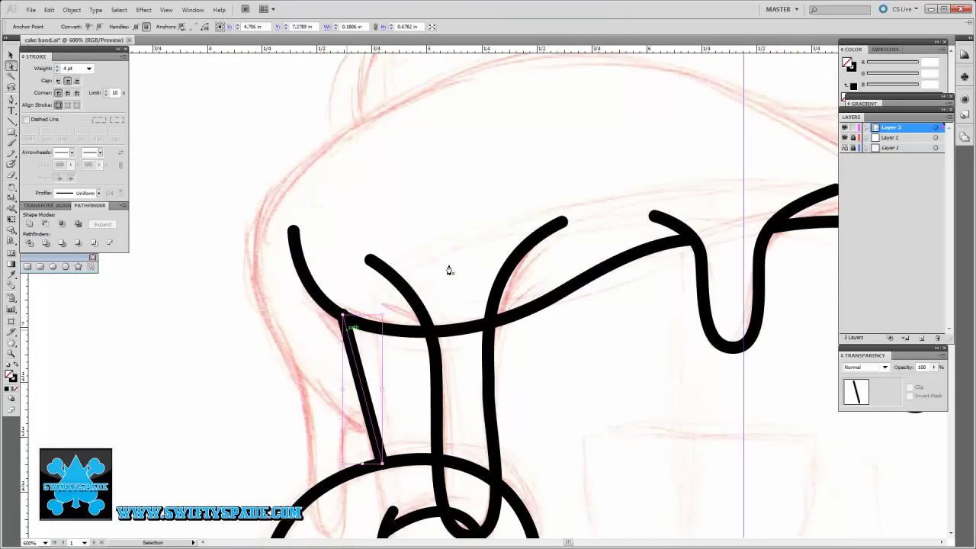
{"action": "left_click", "coordinate": [344, 315]}
{"action": "scroll", "coordinate": [449, 270], "scroll_direction": "down", "scroll_amount": 3}
{"action": "scroll", "coordinate": [500, 295], "scroll_direction": "left", "scroll_amount": 1}
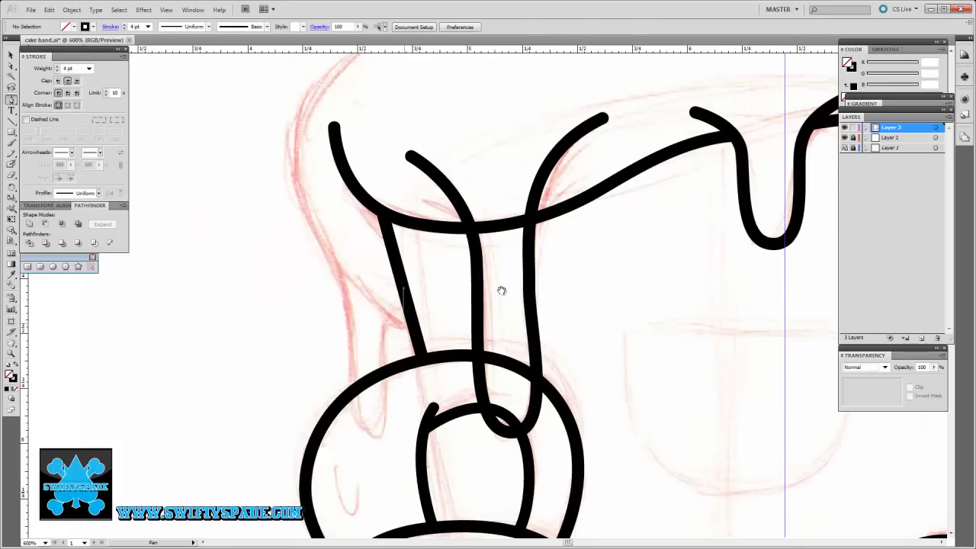
{"action": "key", "text": "ctrl+z"}
{"action": "key", "text": "ctrl+shift+z"}
{"action": "scroll", "coordinate": [569, 320], "scroll_direction": "up", "scroll_amount": 4}
{"action": "scroll", "coordinate": [569, 321], "scroll_direction": "left", "scroll_amount": 2}
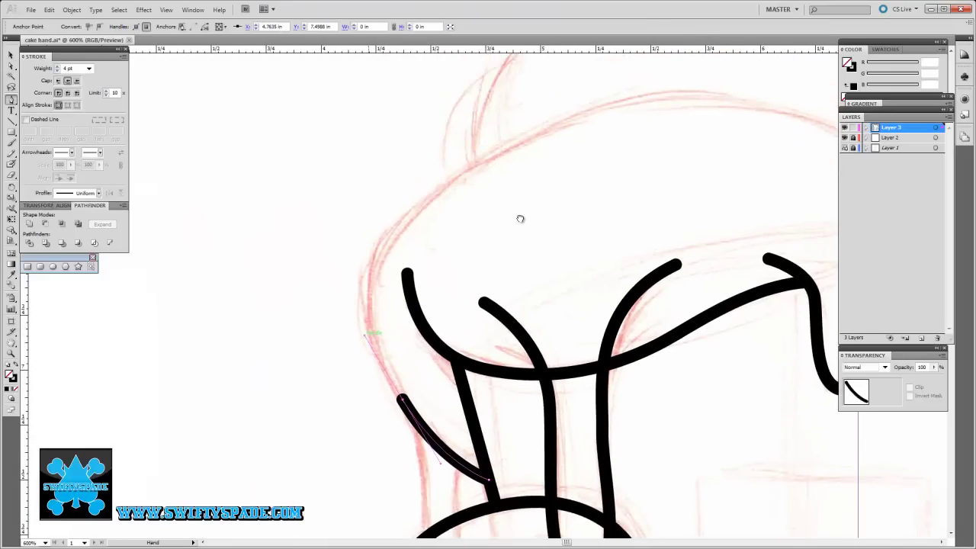
{"action": "scroll", "coordinate": [503, 213], "scroll_direction": "up", "scroll_amount": 4}
{"action": "scroll", "coordinate": [504, 212], "scroll_direction": "right", "scroll_amount": 5}
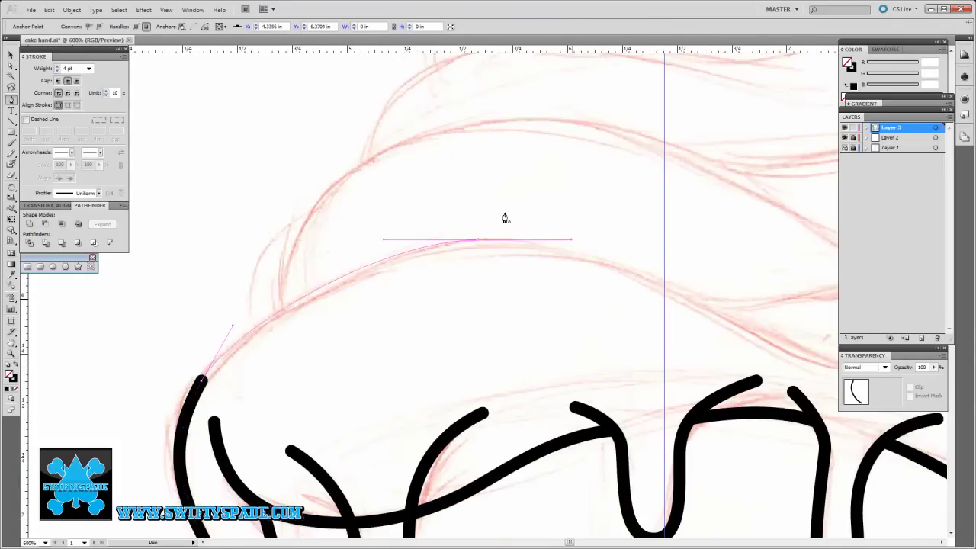
{"action": "scroll", "coordinate": [504, 218], "scroll_direction": "right", "scroll_amount": 6}
Draw the frosting's outer edge curve and the next tier curve ending at the right
{"action": "left_click_drag", "start_coordinate": [533, 272], "coordinate": [598, 293]}
{"action": "key", "text": "ctrl+z"}
{"action": "key", "text": "ctrl+shift+z"}
{"action": "scroll", "coordinate": [424, 246], "scroll_direction": "right", "scroll_amount": 4}
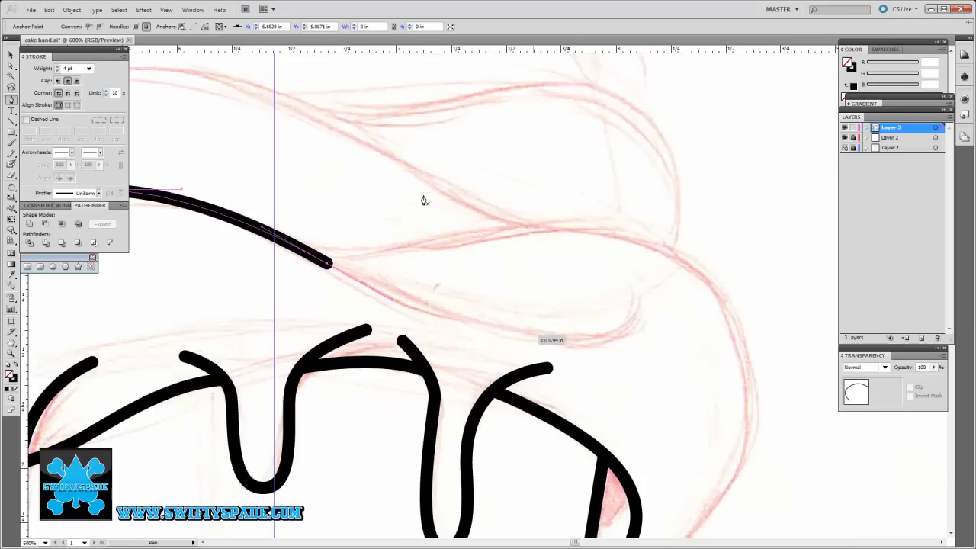
{"action": "left_click_drag", "start_coordinate": [345, 281], "coordinate": [334, 285]}
{"action": "scroll", "coordinate": [333, 282], "scroll_direction": "up", "scroll_amount": 4}
{"action": "scroll", "coordinate": [333, 282], "scroll_direction": "left", "scroll_amount": 6}
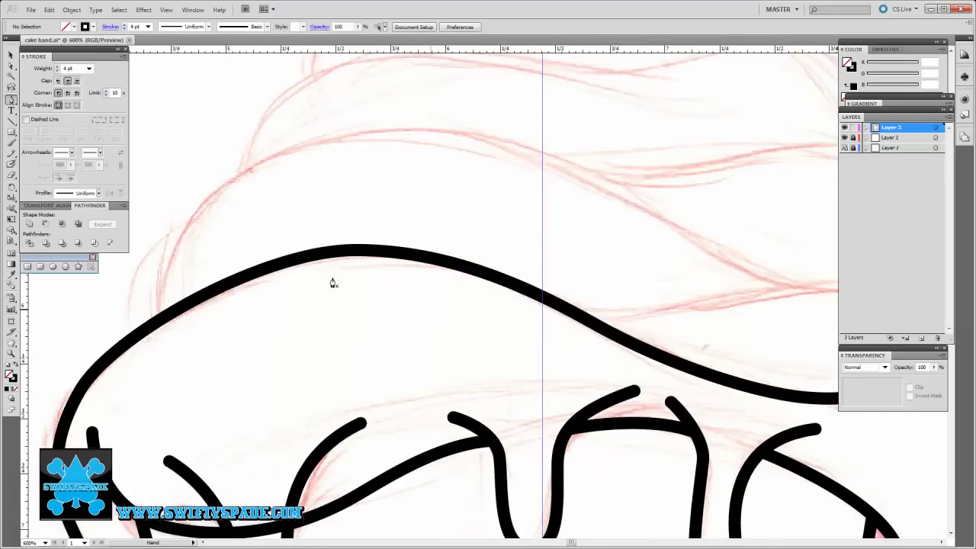
{"action": "left_click_drag", "start_coordinate": [340, 328], "coordinate": [195, 282]}
{"action": "mouse_move", "coordinate": [425, 222]}
{"action": "left_mouse_down"}
{"action": "mouse_move", "coordinate": [449, 229]}
{"action": "mouse_move", "coordinate": [307, 205]}
{"action": "left_mouse_up"}
{"action": "left_click_drag", "start_coordinate": [526, 303], "coordinate": [557, 317]}
Draw a new frosting layer curve running down the frosting's right side
{"action": "left_click", "coordinate": [292, 335]}
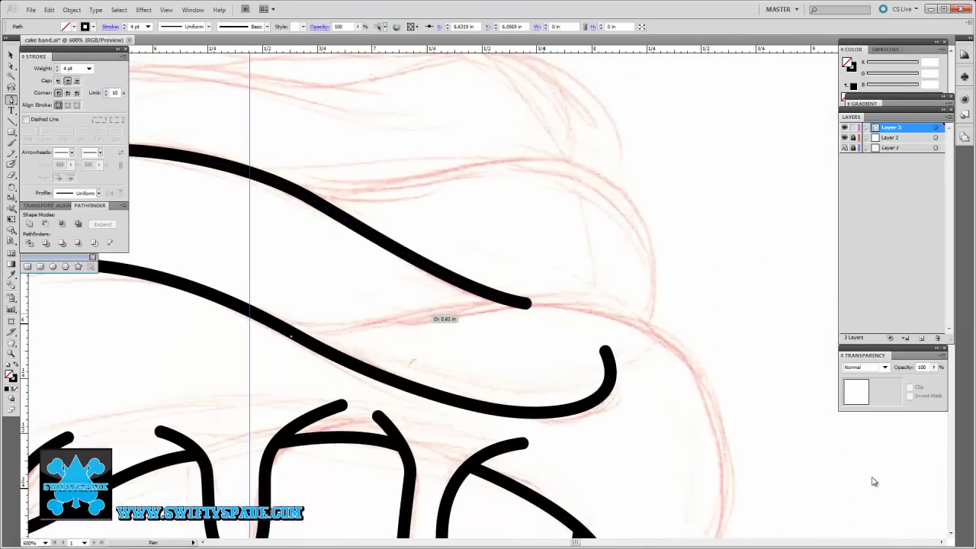
{"action": "left_click_drag", "start_coordinate": [432, 313], "coordinate": [462, 309]}
{"action": "scroll", "coordinate": [488, 389], "scroll_direction": "down", "scroll_amount": 2}
{"action": "scroll", "coordinate": [489, 389], "scroll_direction": "right", "scroll_amount": 2}
{"action": "scroll", "coordinate": [440, 455], "scroll_direction": "down", "scroll_amount": 4}
{"action": "scroll", "coordinate": [439, 454], "scroll_direction": "right", "scroll_amount": 1}
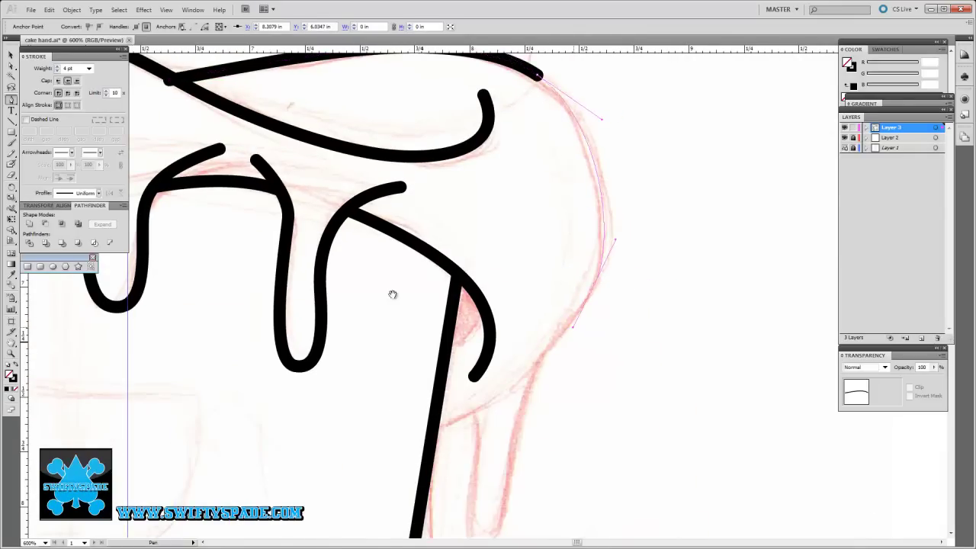
{"action": "left_click_drag", "start_coordinate": [391, 294], "coordinate": [410, 218]}
{"action": "left_click_drag", "start_coordinate": [518, 322], "coordinate": [439, 362]}
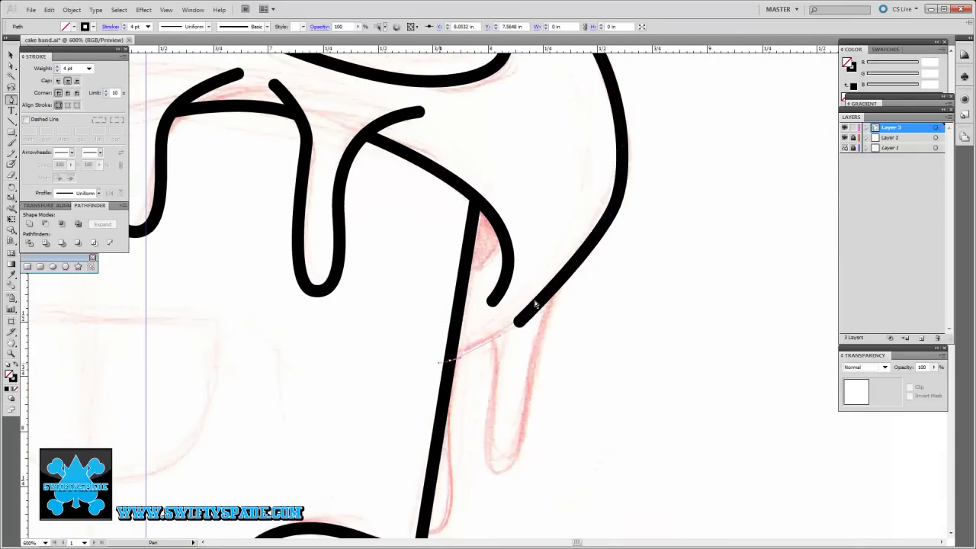
Touch up an anchor near the drip with Direct Selection
{"action": "key", "text": "a"}
{"action": "left_click", "coordinate": [527, 317]}
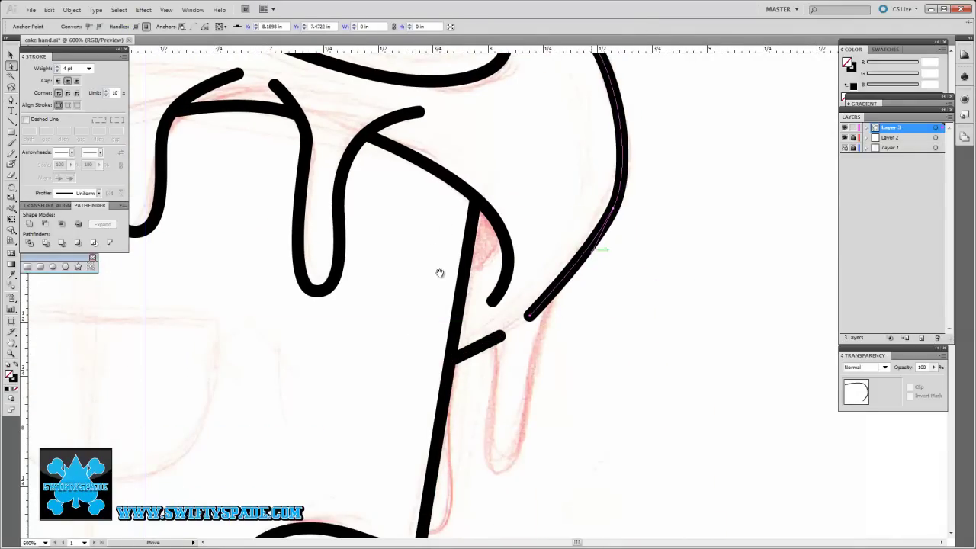
{"action": "scroll", "coordinate": [438, 279], "scroll_direction": "up", "scroll_amount": 5}
{"action": "scroll", "coordinate": [344, 304], "scroll_direction": "left", "scroll_amount": 5}
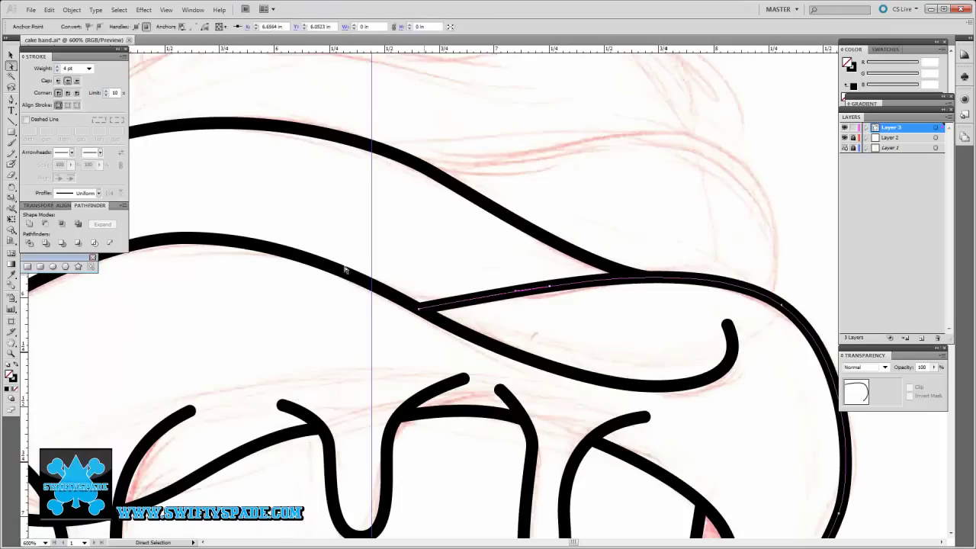
{"action": "key", "text": "p"}
{"action": "scroll", "coordinate": [345, 269], "scroll_direction": "up", "scroll_amount": 2}
{"action": "scroll", "coordinate": [343, 259], "scroll_direction": "right", "scroll_amount": 2}
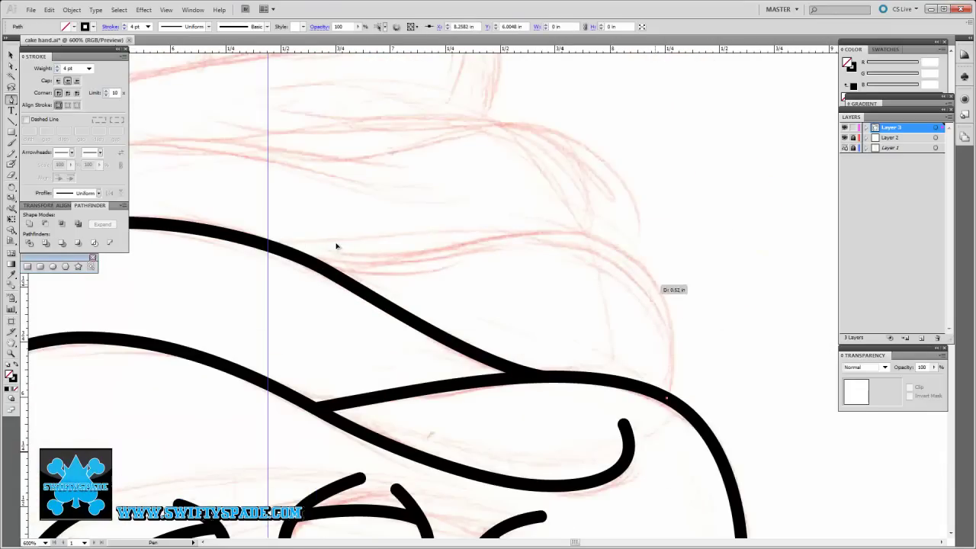
Arch the right curve up over the top and join it to the left line
{"action": "left_click_drag", "start_coordinate": [652, 269], "coordinate": [614, 242]}
{"action": "left_click_drag", "start_coordinate": [547, 226], "coordinate": [488, 230]}
{"action": "left_click_drag", "start_coordinate": [327, 268], "coordinate": [305, 261]}
{"action": "left_click", "coordinate": [419, 302], "text": "ctrl"}
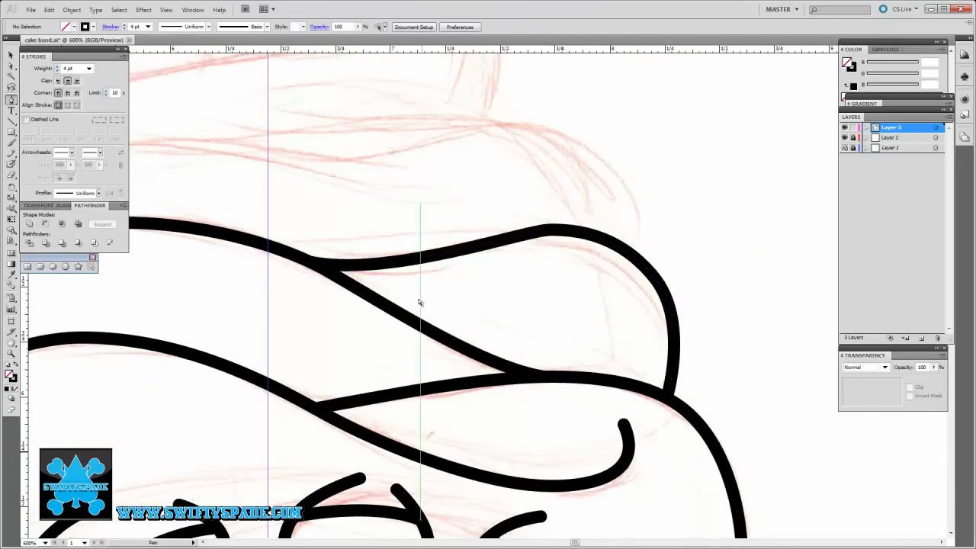
{"action": "scroll", "coordinate": [419, 303], "scroll_direction": "up", "scroll_amount": 2}
{"action": "scroll", "coordinate": [442, 312], "scroll_direction": "left", "scroll_amount": 5}
Draw the next frosting tier curve, bending it upward to its end point
{"action": "left_click", "coordinate": [220, 314]}
{"action": "left_click_drag", "start_coordinate": [293, 222], "coordinate": [469, 253]}
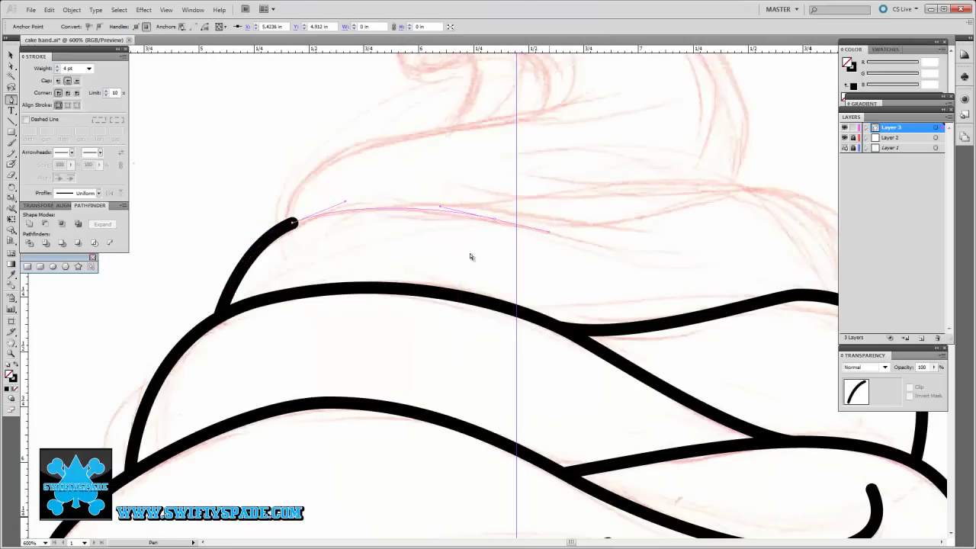
{"action": "scroll", "coordinate": [470, 256], "scroll_direction": "right", "scroll_amount": 5}
{"action": "left_click_drag", "start_coordinate": [324, 245], "coordinate": [405, 305]}
{"action": "left_click", "coordinate": [612, 292]}
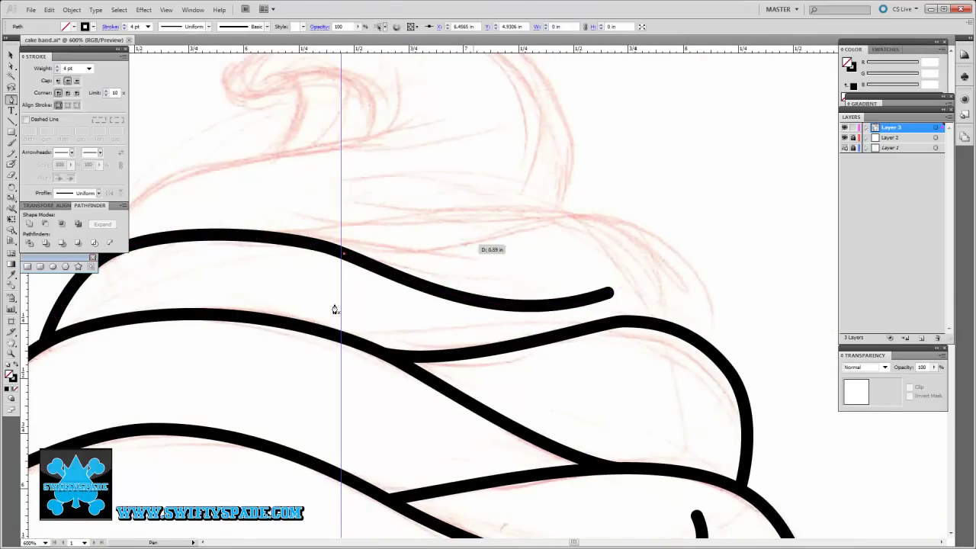
Add an inner frosting line and arch the top tier over and down the right side
{"action": "left_click", "coordinate": [343, 253]}
{"action": "left_click_drag", "start_coordinate": [478, 243], "coordinate": [540, 224]}
{"action": "left_click_drag", "start_coordinate": [329, 386], "coordinate": [316, 309]}
{"action": "left_click_drag", "start_coordinate": [698, 278], "coordinate": [703, 255]}
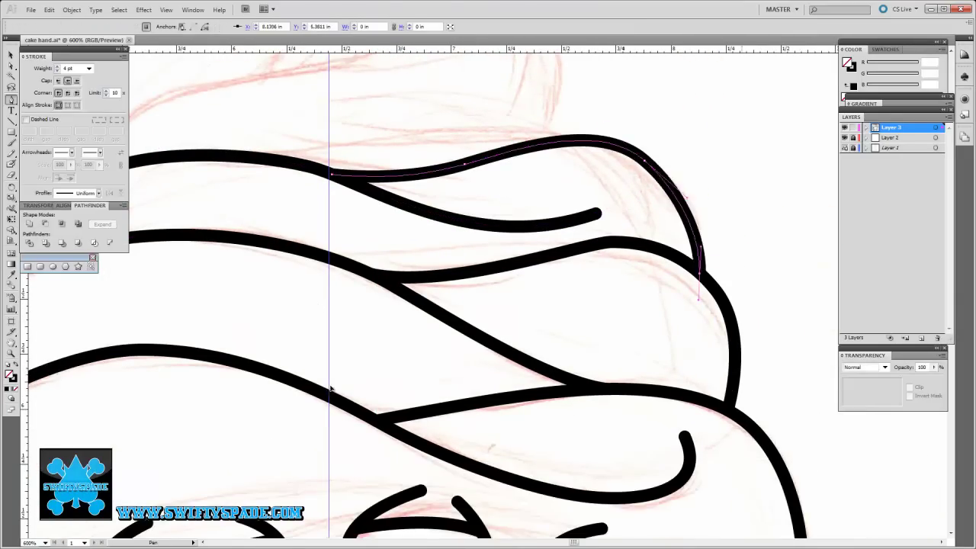
{"action": "left_click_drag", "start_coordinate": [211, 278], "coordinate": [344, 433]}
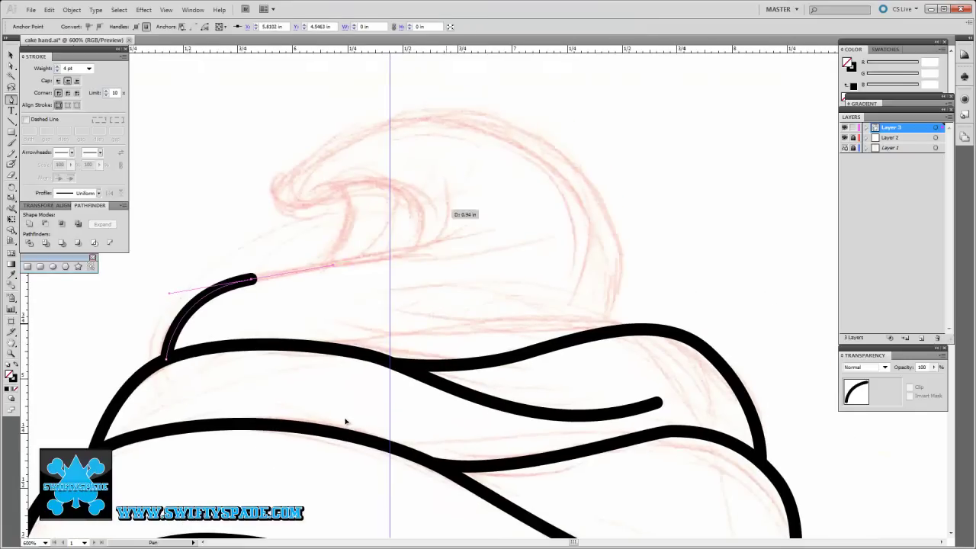
Finish the hook stroke, undo the last two actions, and check the hook's start anchor
{"action": "left_click", "coordinate": [335, 417], "text": "ctrl"}
{"action": "left_click_drag", "start_coordinate": [277, 398], "coordinate": [341, 413]}
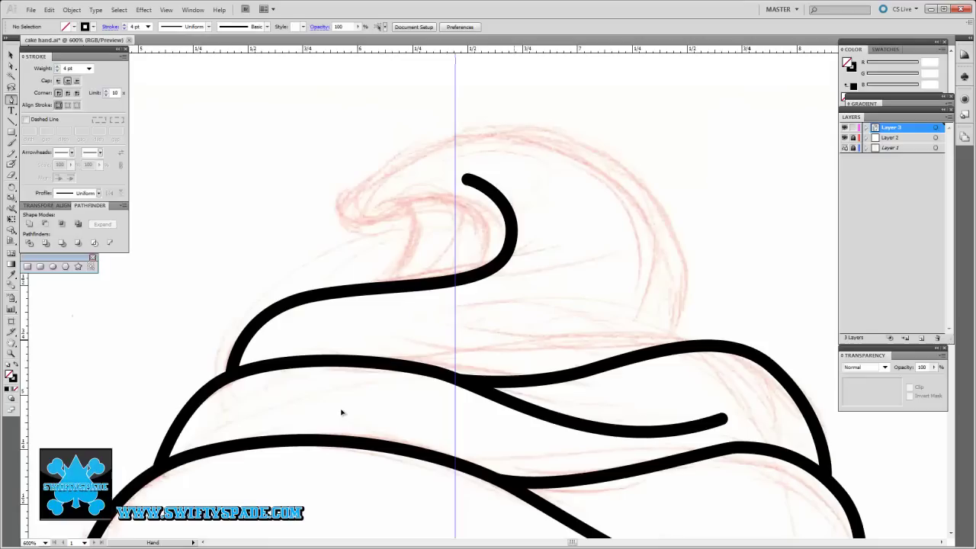
{"action": "key", "text": "ctrl+z"}
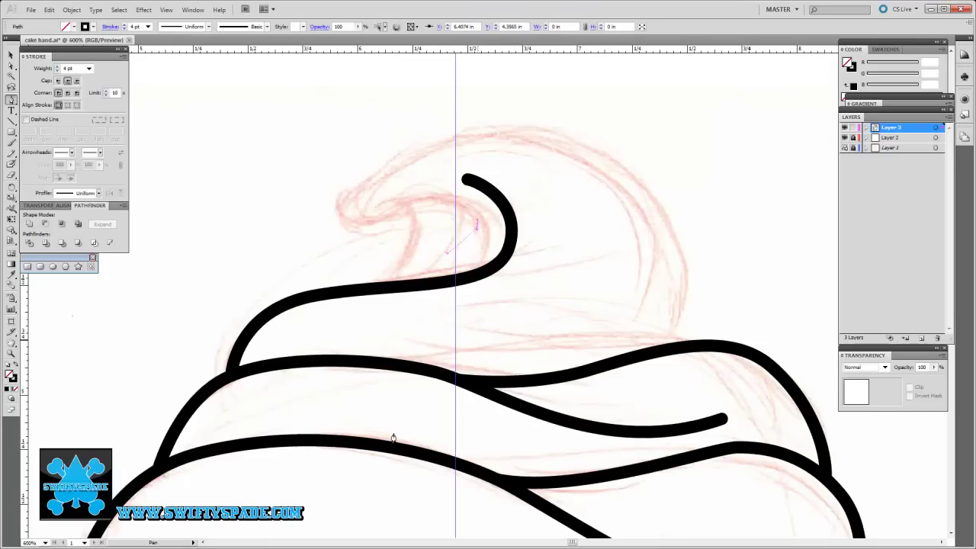
{"action": "key", "text": "ctrl+z"}
{"action": "key", "text": "ctrl+z"}
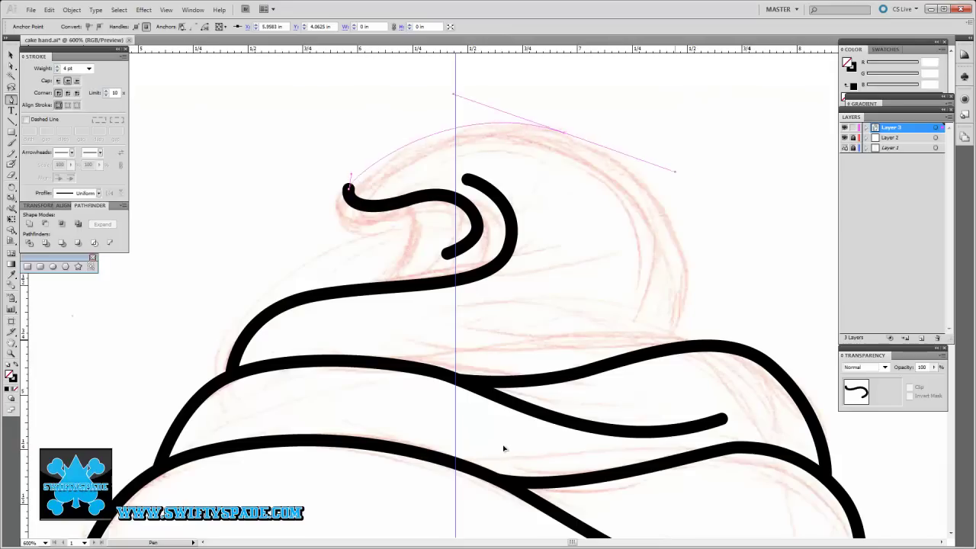
{"action": "left_click", "coordinate": [348, 192]}
{"action": "left_click", "coordinate": [551, 311]}
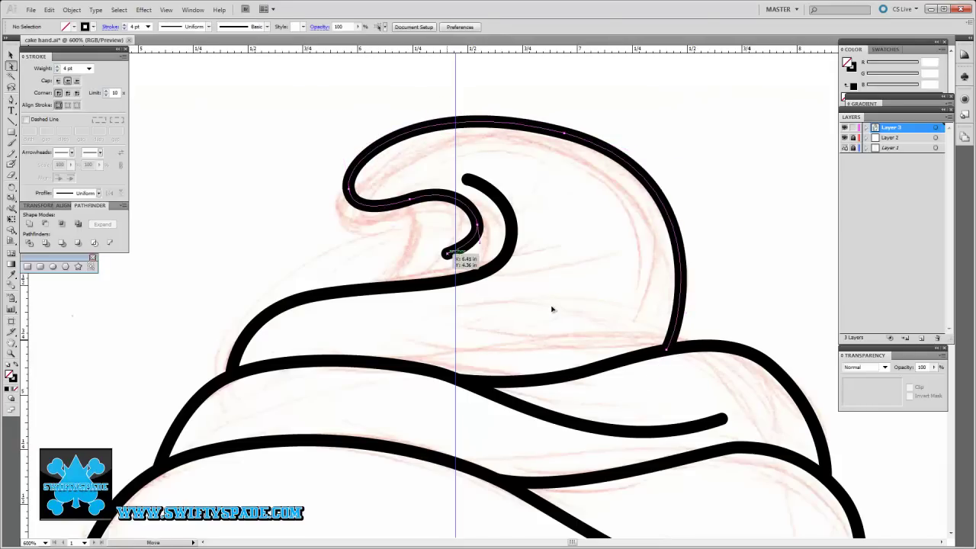
Zoom out to the whole drawing and reshape the inner hook stroke in the swirl
{"action": "key", "text": "p"}
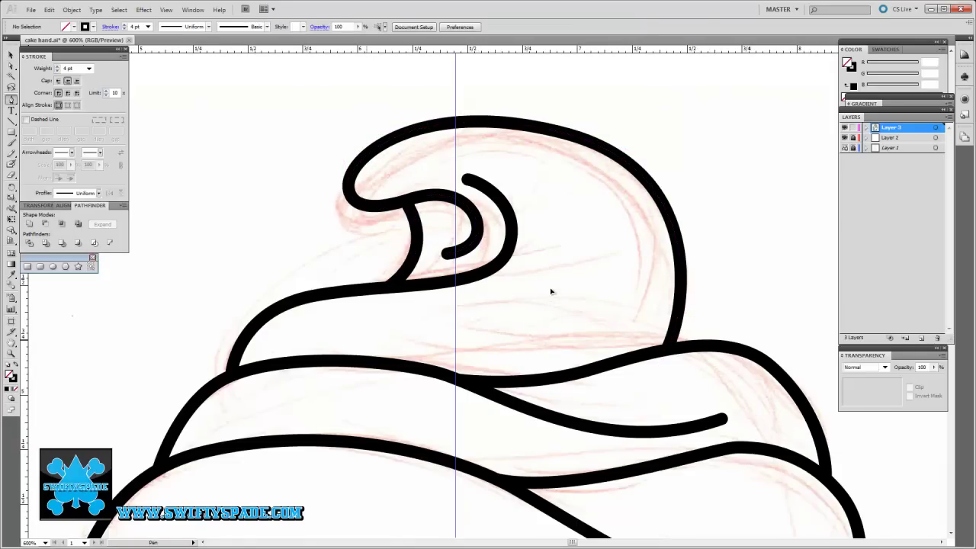
{"action": "key", "text": "ctrl+1"}
{"action": "scroll", "coordinate": [523, 288], "scroll_direction": "up", "scroll_amount": 5}
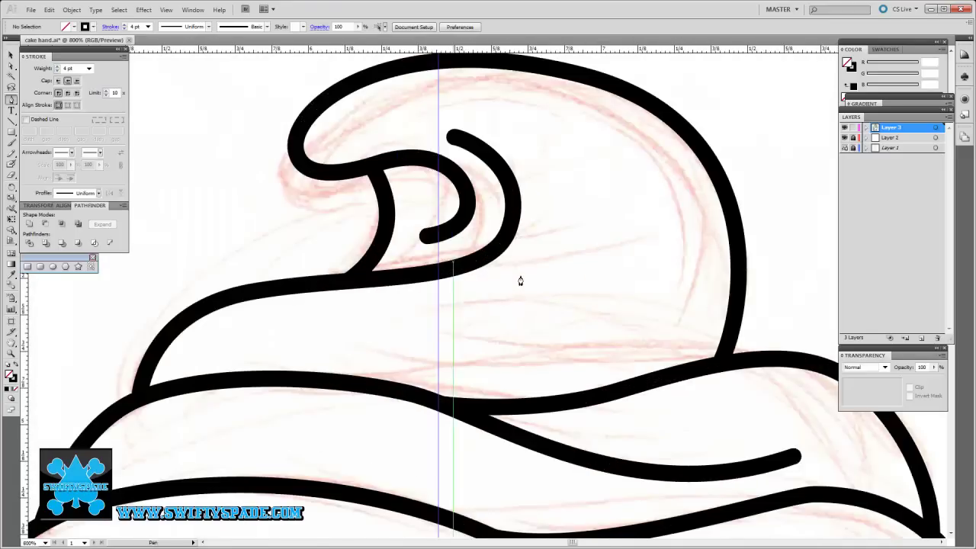
{"action": "key", "text": "a"}
{"action": "left_click_drag", "start_coordinate": [500, 333], "coordinate": [419, 323]}
{"action": "left_click", "coordinate": [269, 450]}
Draw a second short inner stroke in the curl and deselect it
{"action": "key", "text": "p"}
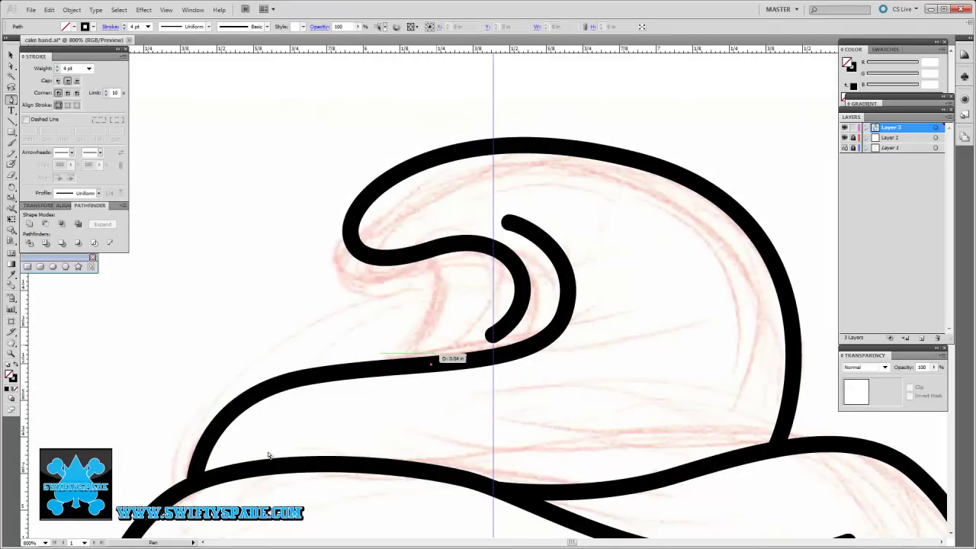
{"action": "left_click", "coordinate": [488, 308]}
{"action": "left_click", "coordinate": [467, 244]}
{"action": "key", "text": "ctrl+shift+a"}
{"action": "scroll", "coordinate": [453, 152], "scroll_direction": "down", "scroll_amount": 5}
{"action": "scroll", "coordinate": [449, 178], "scroll_direction": "up", "scroll_amount": 4}
Draw a curved accent stroke up along the lower frosting arc and deselect it
{"action": "scroll", "coordinate": [480, 312], "scroll_direction": "down", "scroll_amount": 5}
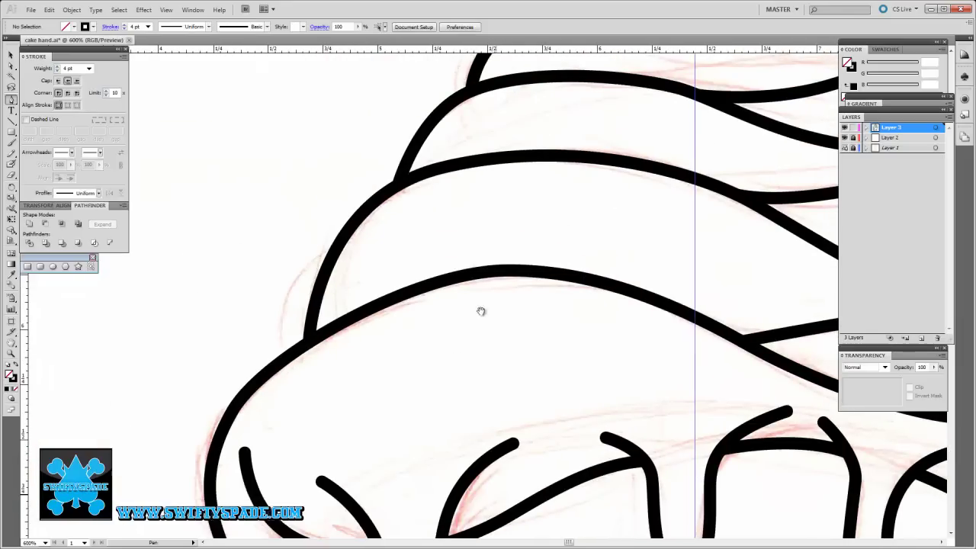
{"action": "left_click", "coordinate": [307, 335]}
{"action": "left_click_drag", "start_coordinate": [408, 197], "coordinate": [453, 177]}
{"action": "left_click_drag", "start_coordinate": [427, 353], "coordinate": [335, 342]}
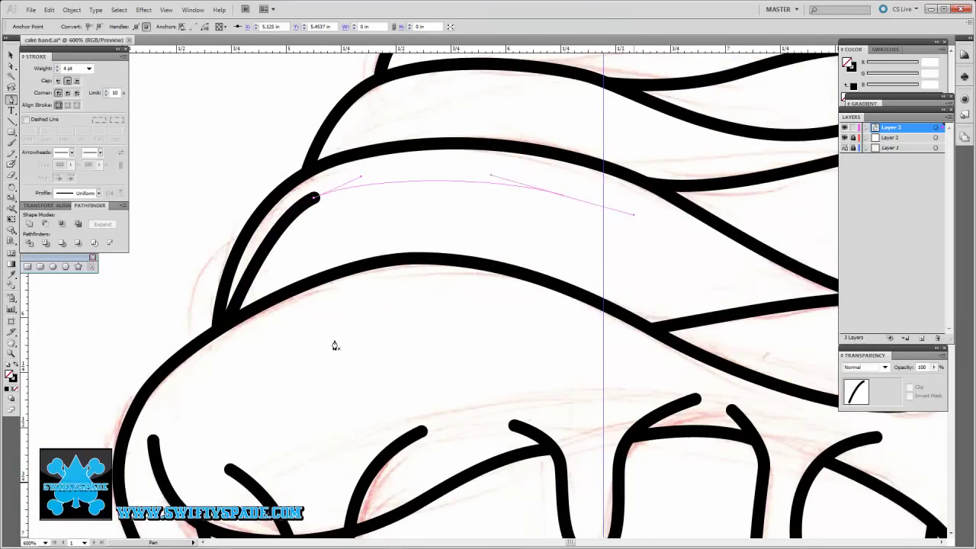
{"action": "key", "text": "a"}
{"action": "scroll", "coordinate": [303, 279], "scroll_direction": "up", "scroll_amount": 2}
{"action": "scroll", "coordinate": [302, 279], "scroll_direction": "left", "scroll_amount": 5}
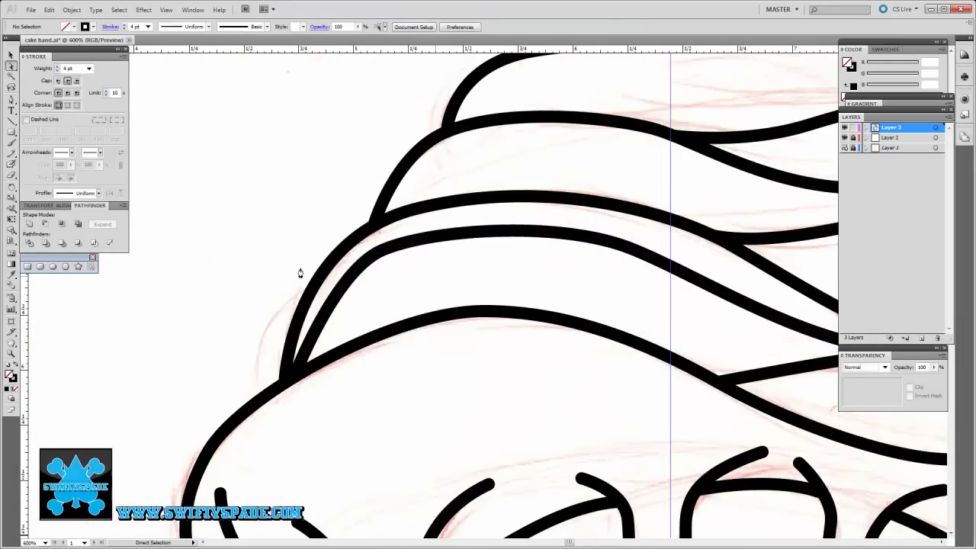
{"action": "left_click", "coordinate": [298, 234]}
Draw a short curved accent down the right frosting layer and deselect it
{"action": "scroll", "coordinate": [296, 231], "scroll_direction": "right", "scroll_amount": 10}
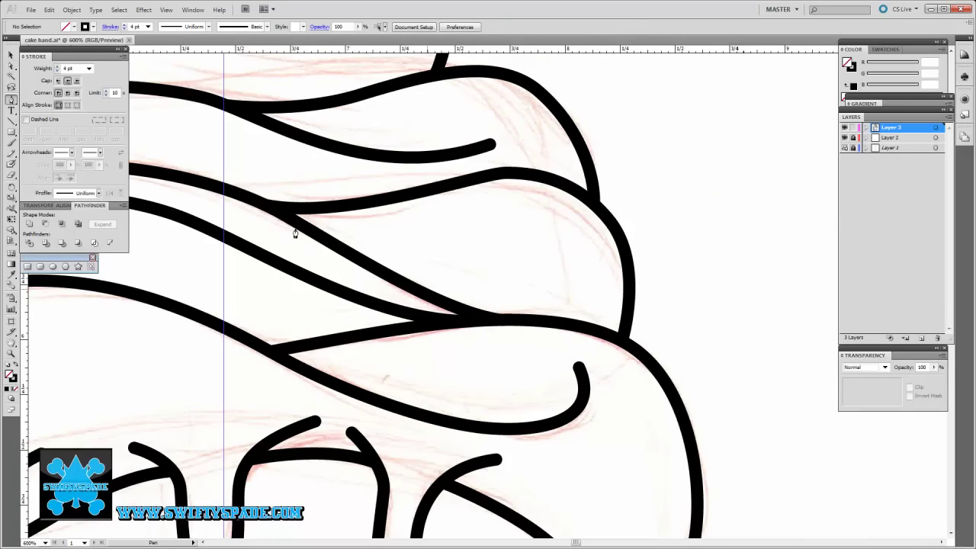
{"action": "left_click_drag", "start_coordinate": [444, 228], "coordinate": [480, 219]}
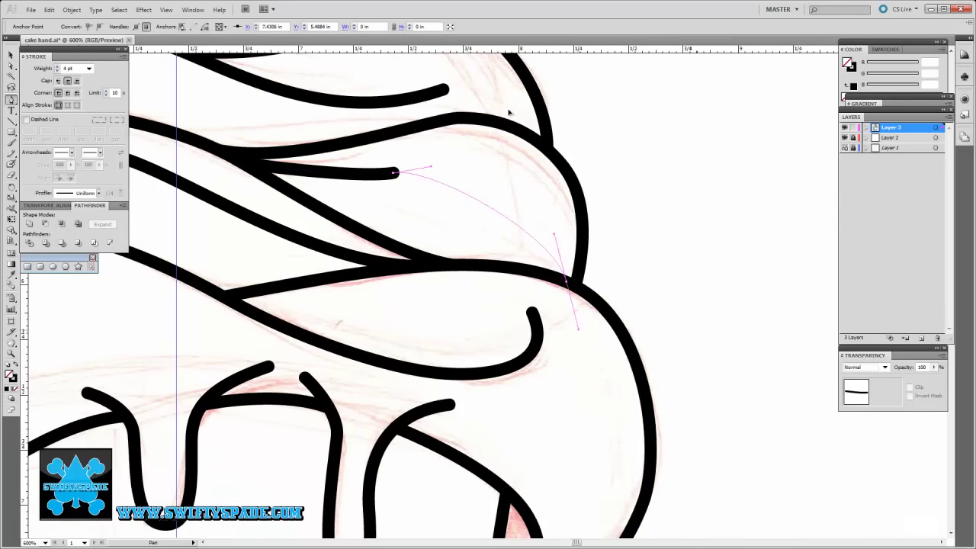
{"action": "left_click_drag", "start_coordinate": [577, 329], "coordinate": [577, 387]}
{"action": "key", "text": "ctrl+shift+a"}
{"action": "scroll", "coordinate": [571, 213], "scroll_direction": "down", "scroll_amount": 2}
{"action": "scroll", "coordinate": [572, 224], "scroll_direction": "up", "scroll_amount": 2}
{"action": "scroll", "coordinate": [572, 232], "scroll_direction": "down", "scroll_amount": 3}
{"action": "scroll", "coordinate": [573, 252], "scroll_direction": "left", "scroll_amount": 5}
Draw a branch stroke at the left drip junction and give it the thick black stroke
{"action": "scroll", "coordinate": [577, 275], "scroll_direction": "up", "scroll_amount": 2}
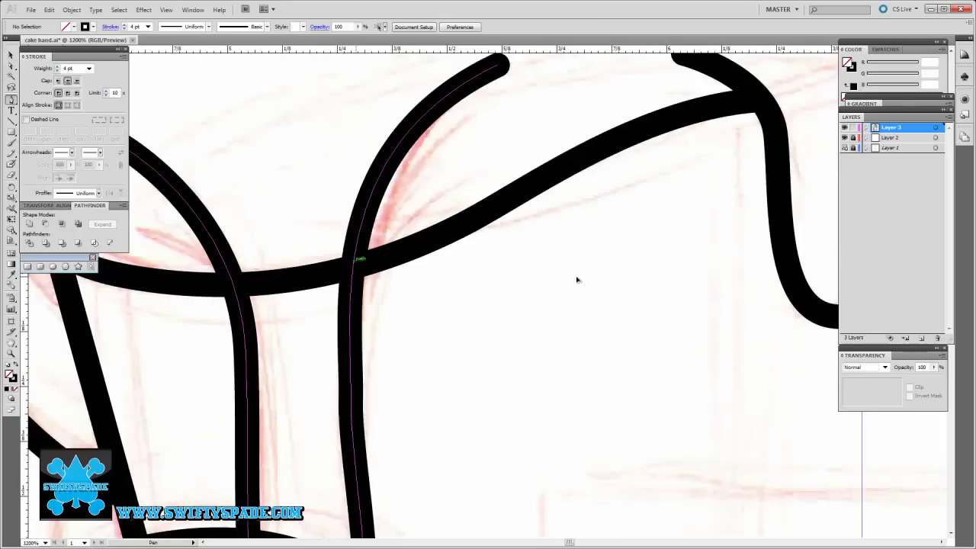
{"action": "scroll", "coordinate": [577, 280], "scroll_direction": "left", "scroll_amount": 1}
{"action": "scroll", "coordinate": [577, 279], "scroll_direction": "down", "scroll_amount": 3}
{"action": "left_click_drag", "start_coordinate": [458, 324], "coordinate": [313, 237]}
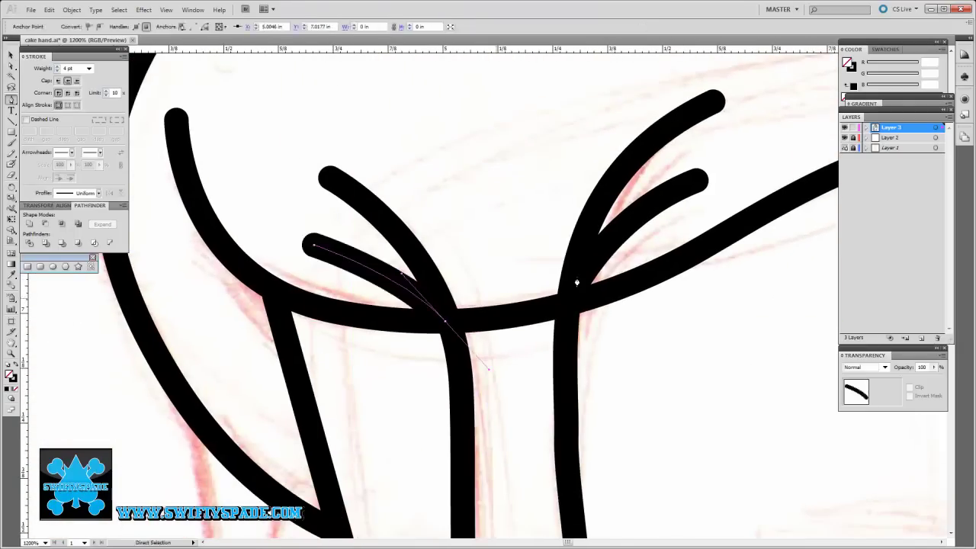
{"action": "scroll", "coordinate": [553, 322], "scroll_direction": "right", "scroll_amount": 3}
{"action": "key", "text": "ctrl+z"}
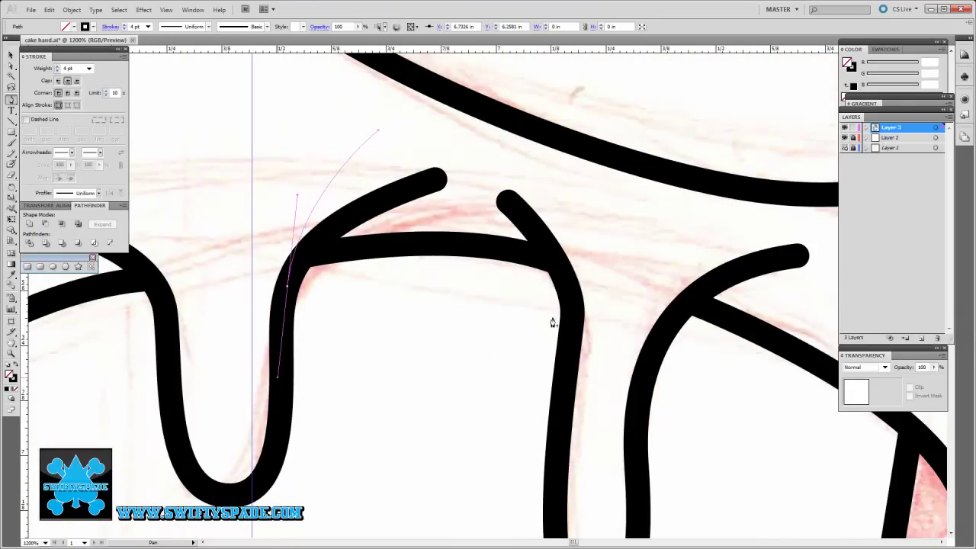
{"action": "key", "text": "ctrl+shift+z"}
Apply the thick black stroke to another thin path on the frosting
{"action": "scroll", "coordinate": [620, 302], "scroll_direction": "left", "scroll_amount": 5}
{"action": "scroll", "coordinate": [639, 333], "scroll_direction": "right", "scroll_amount": 5}
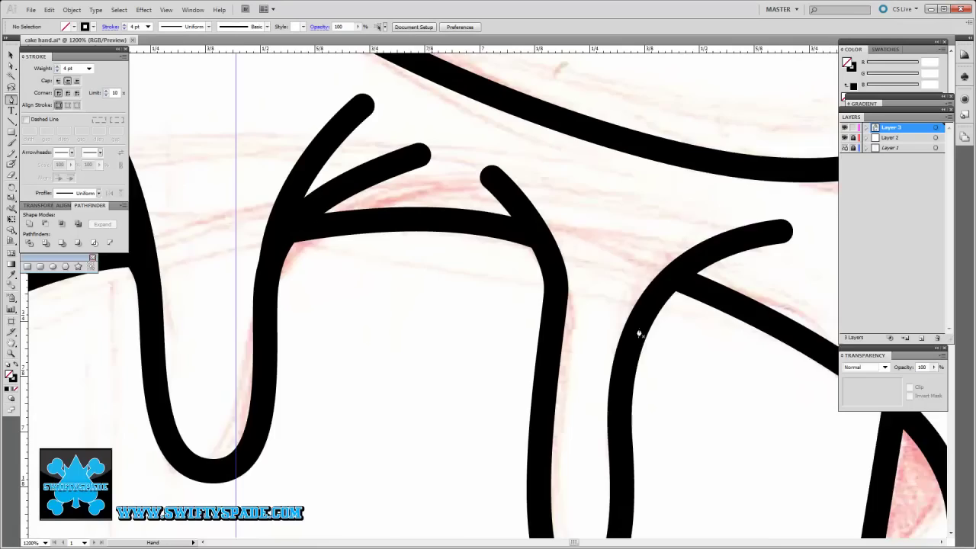
{"action": "scroll", "coordinate": [594, 203], "scroll_direction": "down", "scroll_amount": 3}
{"action": "scroll", "coordinate": [594, 234], "scroll_direction": "down", "scroll_amount": 2}
{"action": "scroll", "coordinate": [597, 242], "scroll_direction": "up", "scroll_amount": 3}
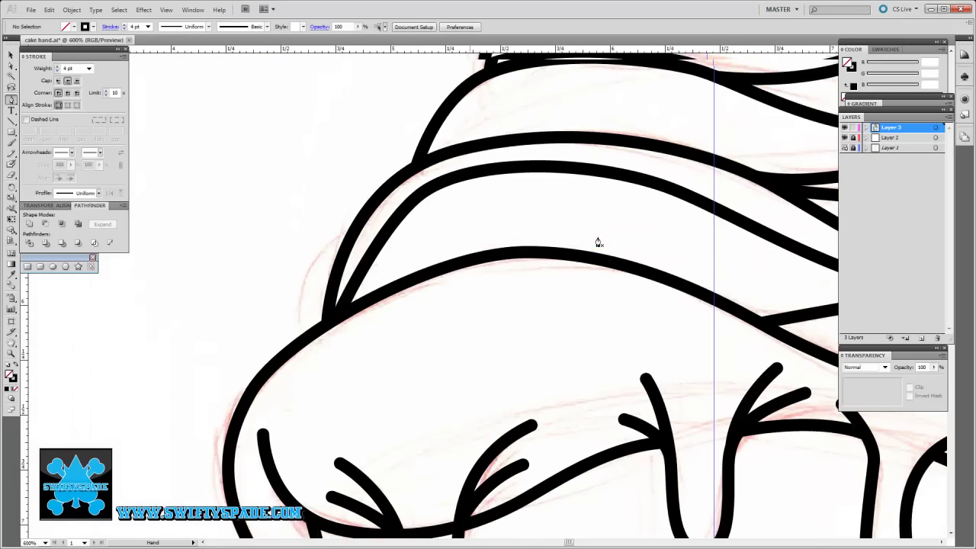
{"action": "key", "text": "ctrl+z"}
{"action": "key", "text": "ctrl+shift+z"}
Duplicate the accent stroke beside the original
{"action": "scroll", "coordinate": [364, 386], "scroll_direction": "up", "scroll_amount": 5}
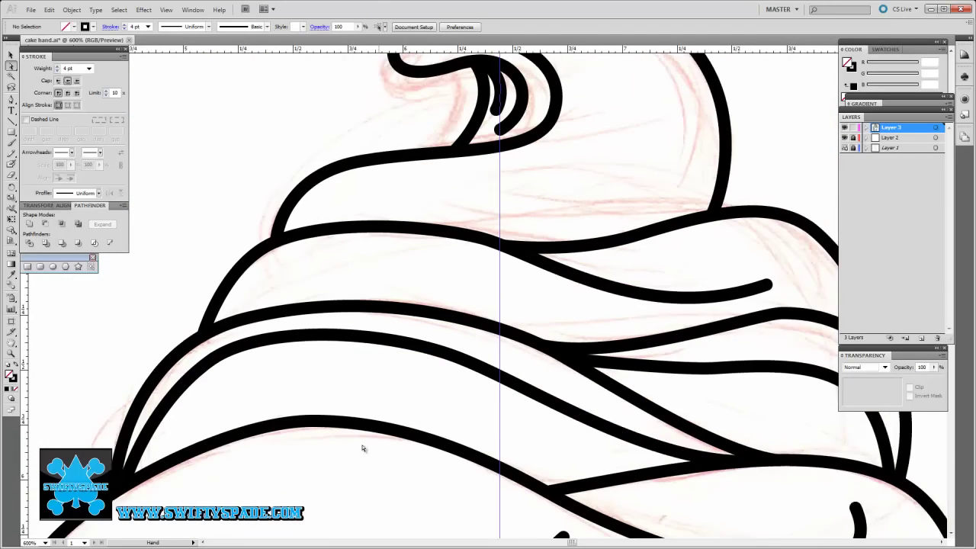
{"action": "scroll", "coordinate": [361, 447], "scroll_direction": "right", "scroll_amount": 5}
{"action": "key", "text": "p"}
{"action": "key", "text": "ctrl+shift+z"}
{"action": "scroll", "coordinate": [381, 475], "scroll_direction": "up", "scroll_amount": 3}
{"action": "scroll", "coordinate": [382, 475], "scroll_direction": "left", "scroll_amount": 1}
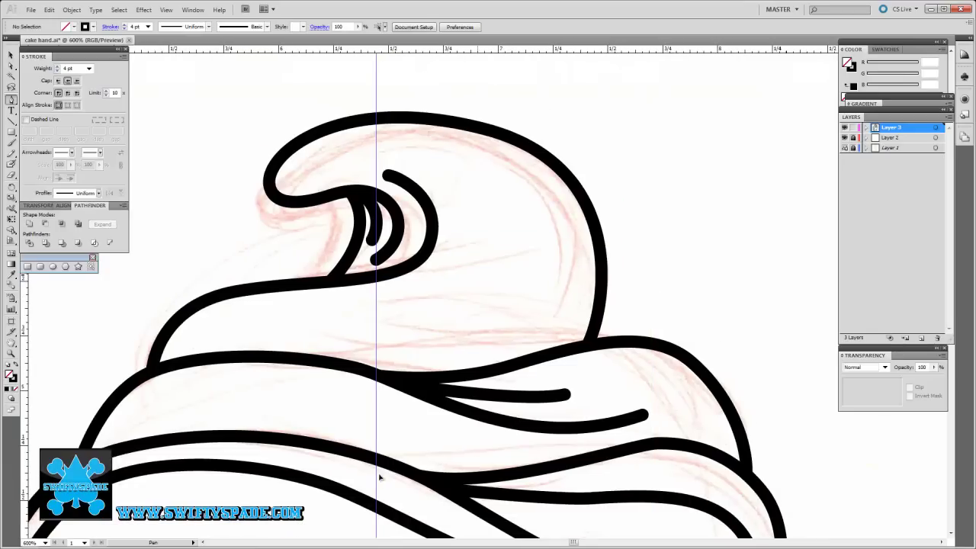
Draw a new curved stroke inside the top swirl, extending it along the curl
{"action": "left_click", "coordinate": [291, 200]}
{"action": "left_click_drag", "start_coordinate": [383, 147], "coordinate": [410, 145]}
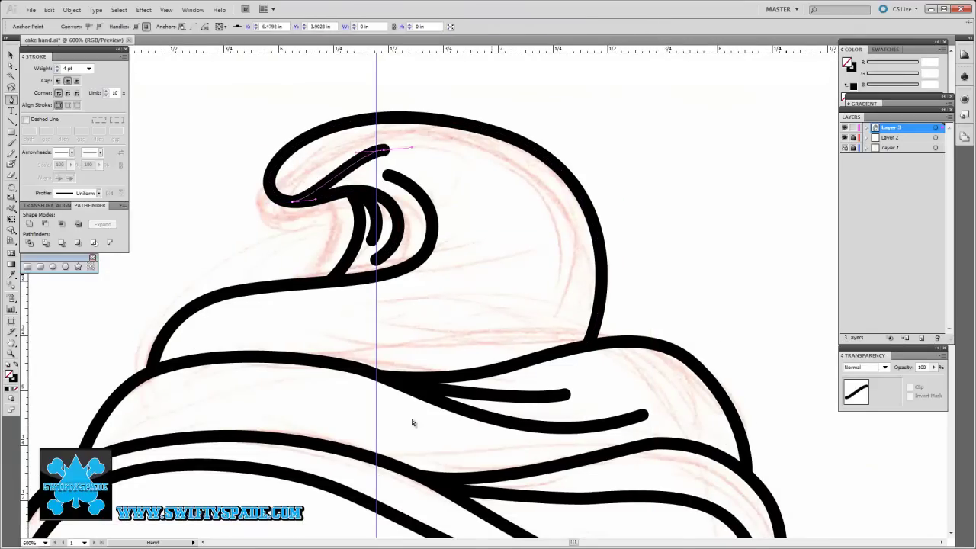
{"action": "scroll", "coordinate": [412, 364], "scroll_direction": "down", "scroll_amount": 3}
{"action": "scroll", "coordinate": [411, 363], "scroll_direction": "right", "scroll_amount": 1}
{"action": "left_click_drag", "start_coordinate": [546, 200], "coordinate": [580, 297]}
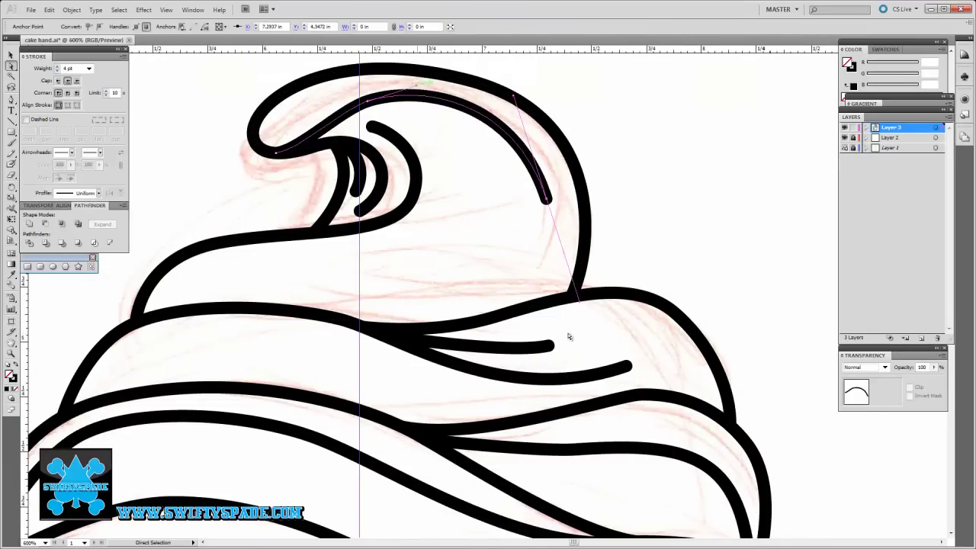
{"action": "scroll", "coordinate": [568, 335], "scroll_direction": "down", "scroll_amount": 2}
{"action": "scroll", "coordinate": [501, 239], "scroll_direction": "up", "scroll_amount": 3}
{"action": "scroll", "coordinate": [537, 365], "scroll_direction": "left", "scroll_amount": 1}
{"action": "scroll", "coordinate": [537, 364], "scroll_direction": "down", "scroll_amount": 3}
{"action": "scroll", "coordinate": [686, 351], "scroll_direction": "down", "scroll_amount": 2}
{"action": "scroll", "coordinate": [686, 350], "scroll_direction": "up", "scroll_amount": 3}
{"action": "scroll", "coordinate": [537, 314], "scroll_direction": "up", "scroll_amount": 2}
Nudge the accent stroke's end so it lines up with the frosting outline
{"action": "key", "text": "a"}
{"action": "left_click", "coordinate": [536, 314]}
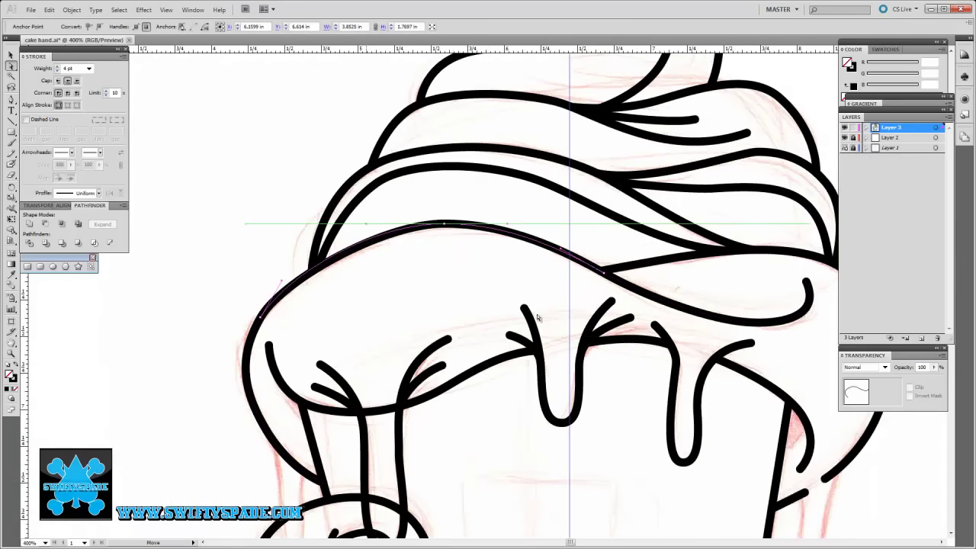
{"action": "scroll", "coordinate": [534, 315], "scroll_direction": "down", "scroll_amount": 2}
{"action": "scroll", "coordinate": [431, 197], "scroll_direction": "up", "scroll_amount": 1}
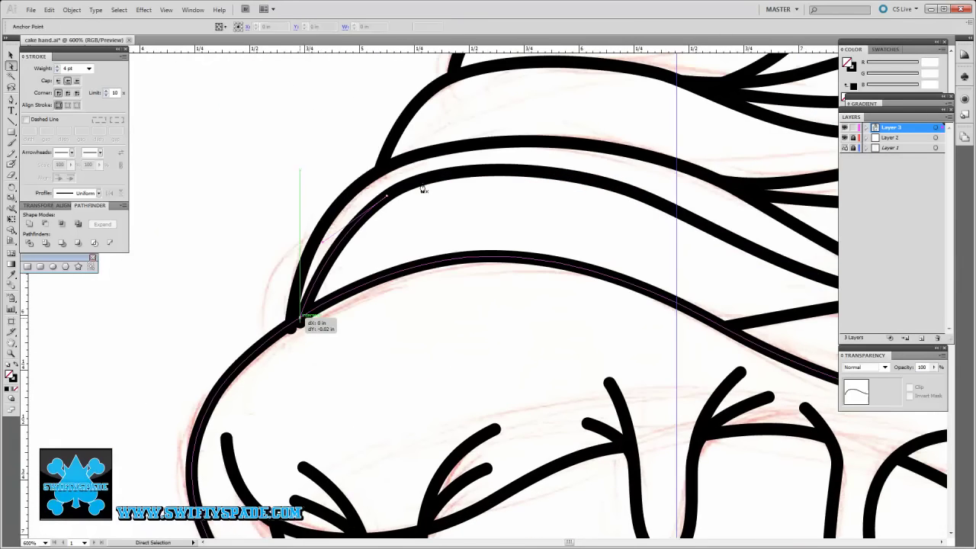
{"action": "left_click_drag", "start_coordinate": [464, 363], "coordinate": [421, 329]}
Cut the branch path at the drip junction with Scissors and deselect it
{"action": "key", "text": "ctrl+plus"}
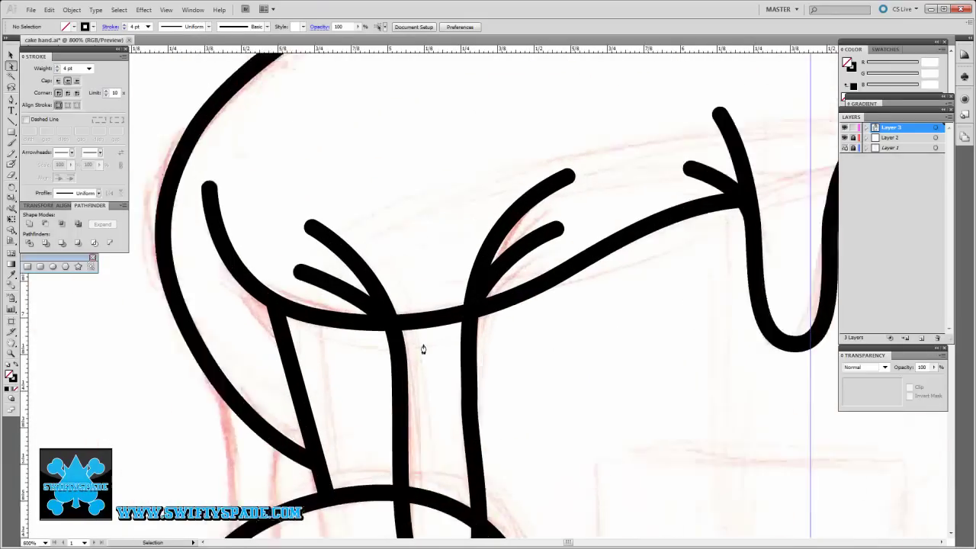
{"action": "key", "text": "ctrl+plus"}
{"action": "key", "text": "c"}
{"action": "left_click", "coordinate": [462, 312]}
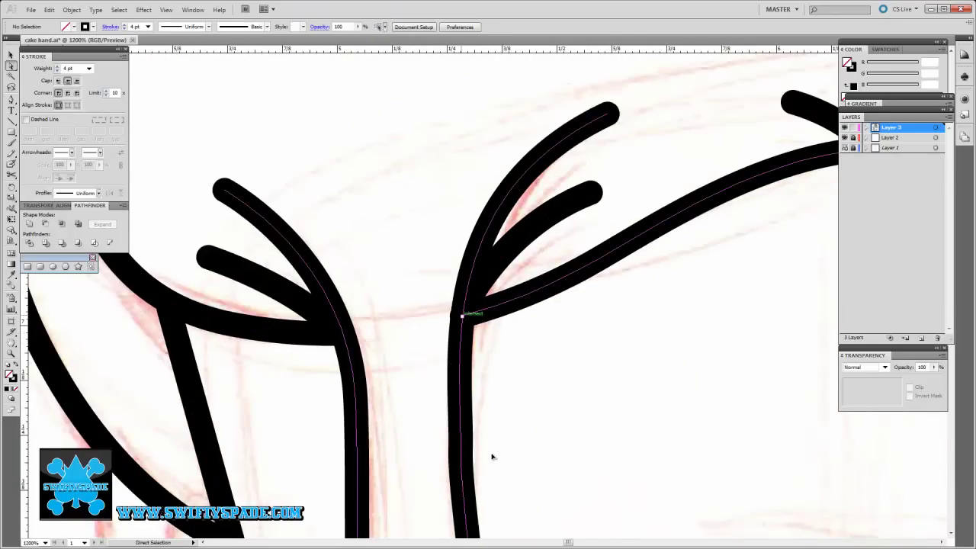
{"action": "key", "text": "a"}
{"action": "key", "text": "ctrl+shift+a"}
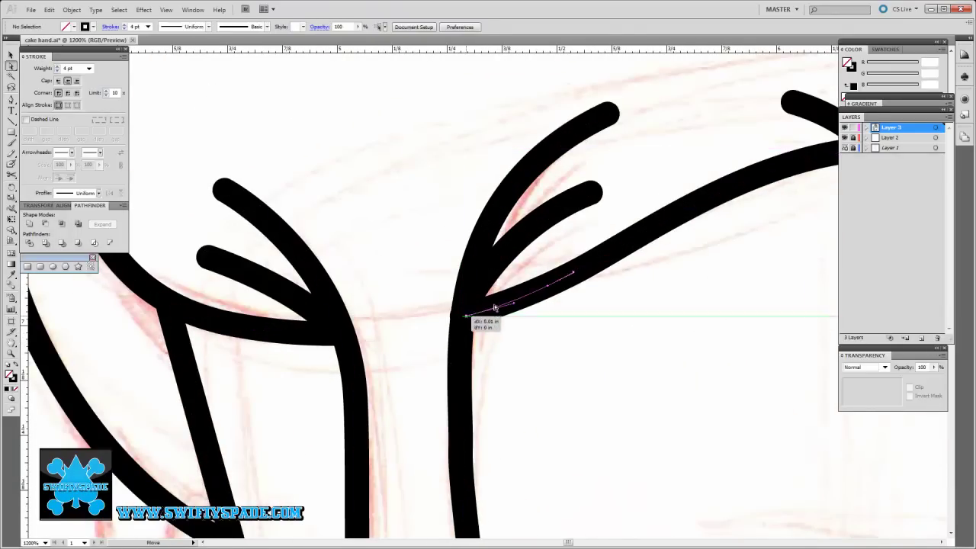
{"action": "key", "text": "ctrl+minus"}
{"action": "key", "text": "ctrl+minus"}
{"action": "key", "text": "ctrl+minus"}
{"action": "key", "text": "ctrl+minus"}
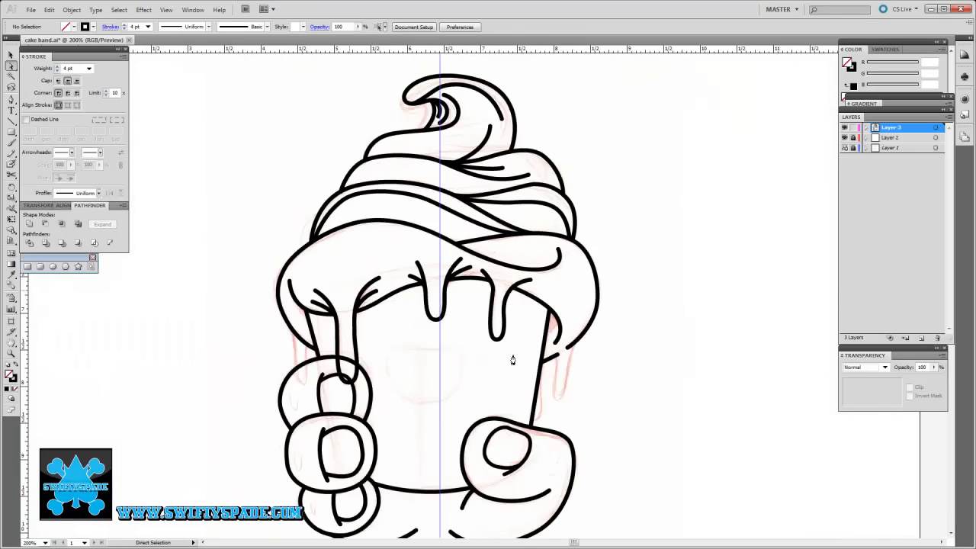
Draw a U-shaped drip stroke hanging beside the cup's right edge
{"action": "scroll", "coordinate": [539, 342], "scroll_direction": "up", "scroll_amount": 5}
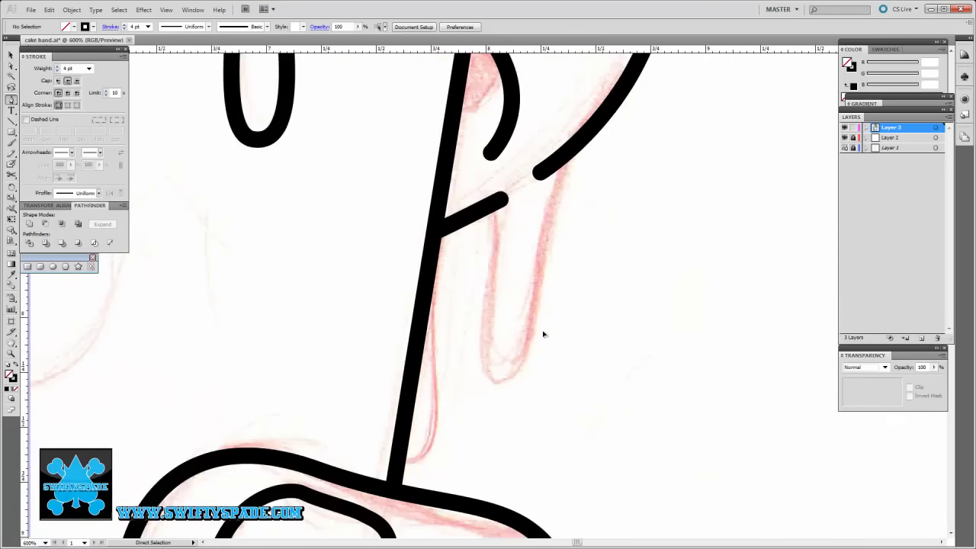
{"action": "scroll", "coordinate": [538, 335], "scroll_direction": "up", "scroll_amount": 2}
{"action": "scroll", "coordinate": [546, 331], "scroll_direction": "up", "scroll_amount": 3}
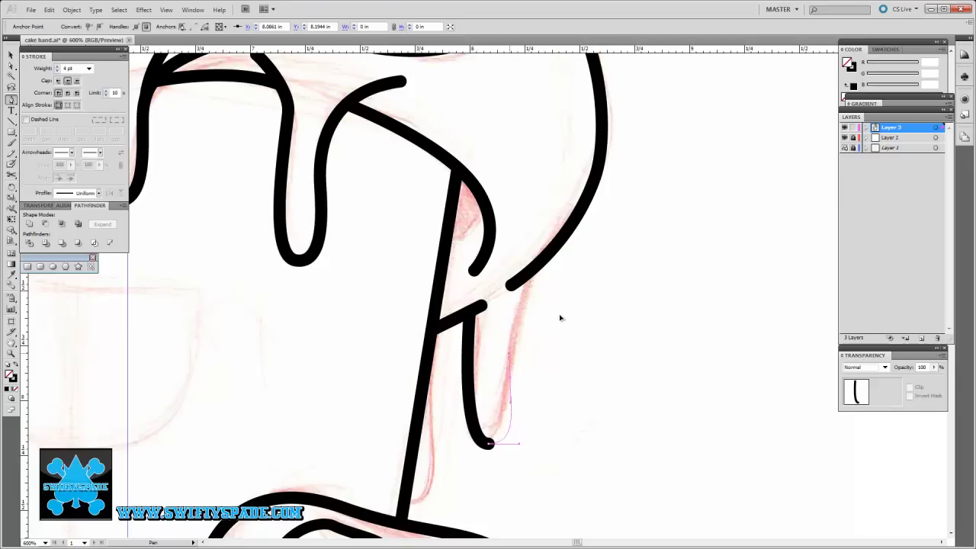
{"action": "left_click_drag", "start_coordinate": [563, 303], "coordinate": [659, 288]}
{"action": "left_click_drag", "start_coordinate": [524, 478], "coordinate": [551, 260]}
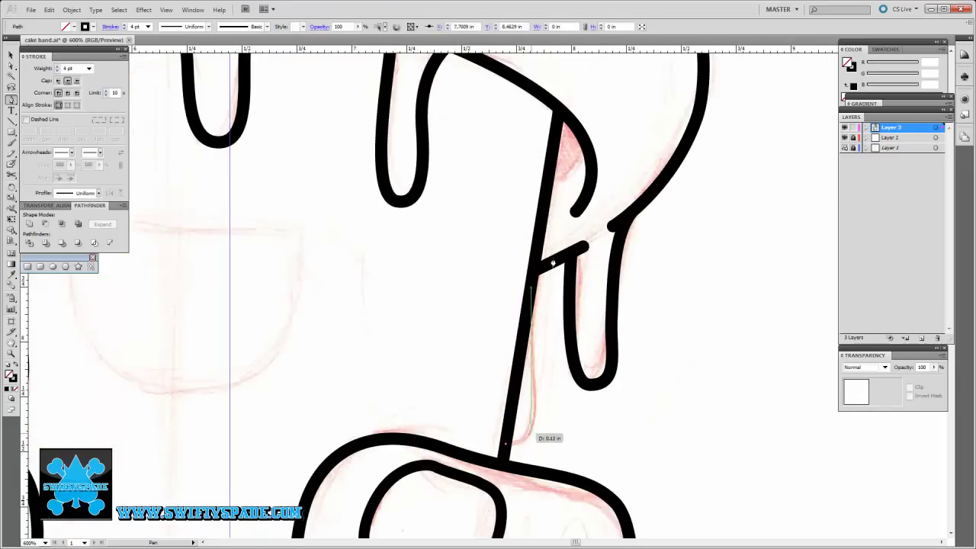
Cut the finger outline at two points near the knuckle with Scissors to free the inner arc
{"action": "key", "text": "c"}
{"action": "scroll", "coordinate": [550, 252], "scroll_direction": "left", "scroll_amount": 8}
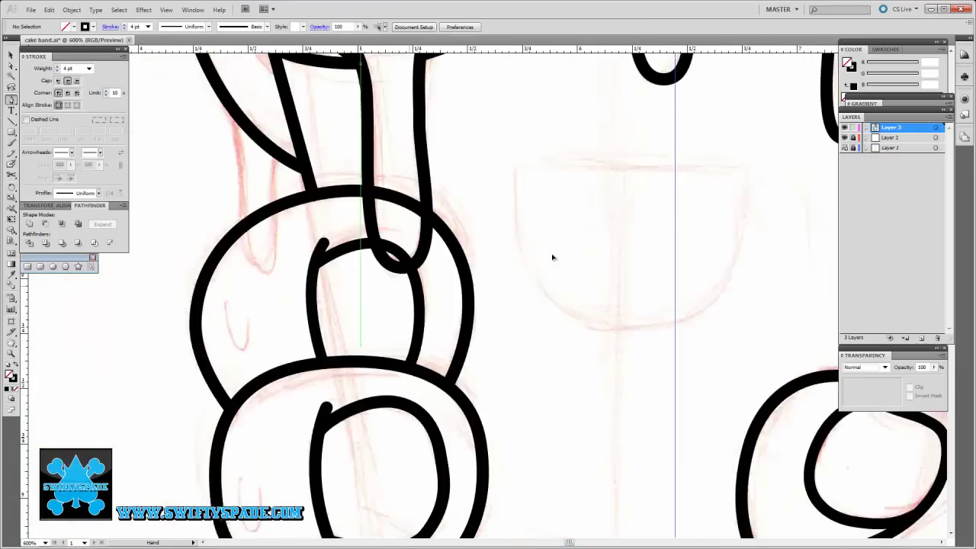
{"action": "left_click", "coordinate": [398, 347]}
{"action": "left_click", "coordinate": [427, 367]}
{"action": "key", "text": "ctrl+shift+a"}
{"action": "scroll", "coordinate": [477, 200], "scroll_direction": "down", "scroll_amount": 5}
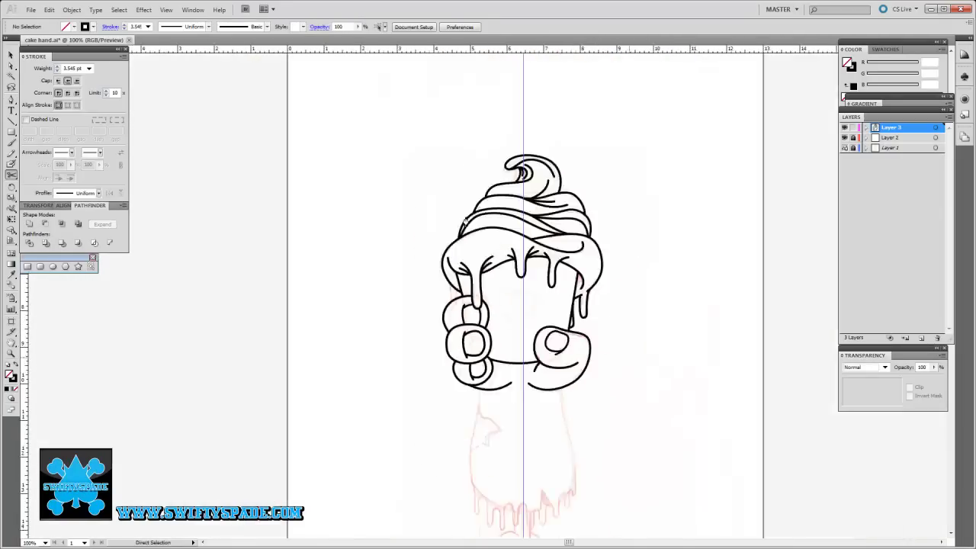
{"action": "scroll", "coordinate": [431, 238], "scroll_direction": "up", "scroll_amount": 4}
{"action": "scroll", "coordinate": [432, 236], "scroll_direction": "up", "scroll_amount": 1}
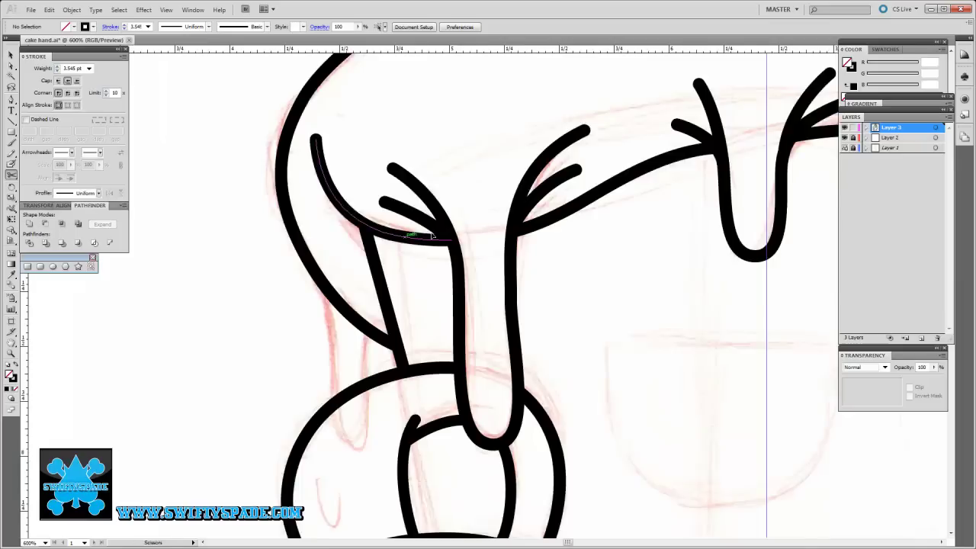
{"action": "scroll", "coordinate": [432, 237], "scroll_direction": "left", "scroll_amount": 2}
{"action": "key", "text": "p"}
{"action": "scroll", "coordinate": [503, 268], "scroll_direction": "right", "scroll_amount": 2}
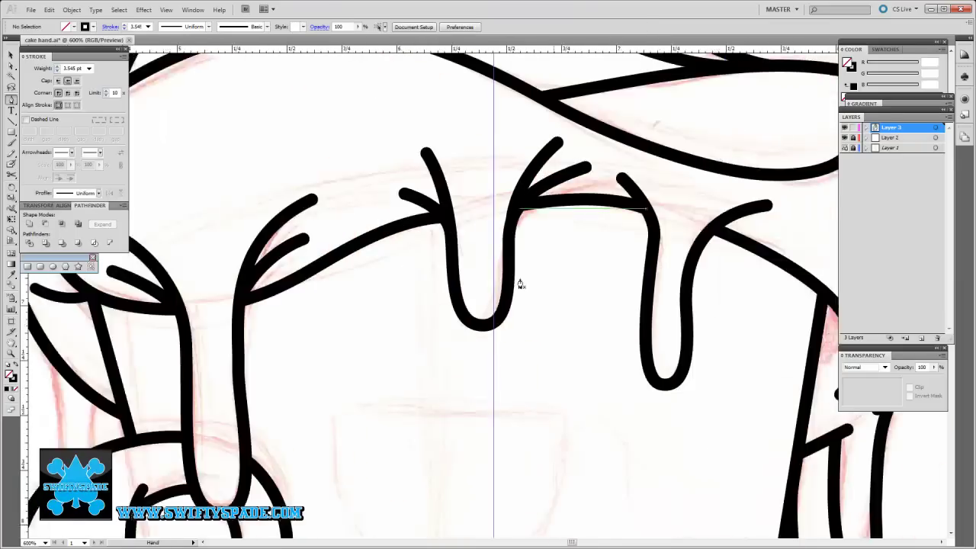
{"action": "scroll", "coordinate": [518, 283], "scroll_direction": "right", "scroll_amount": 2}
{"action": "scroll", "coordinate": [554, 263], "scroll_direction": "down", "scroll_amount": 4}
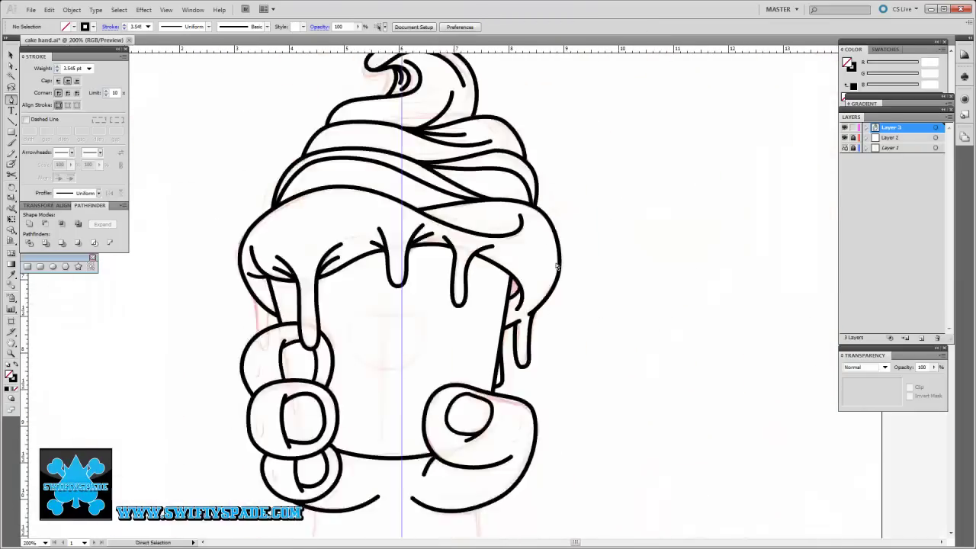
{"action": "scroll", "coordinate": [556, 272], "scroll_direction": "up", "scroll_amount": 2}
{"action": "key", "text": "a"}
{"action": "scroll", "coordinate": [562, 310], "scroll_direction": "up", "scroll_amount": 2}
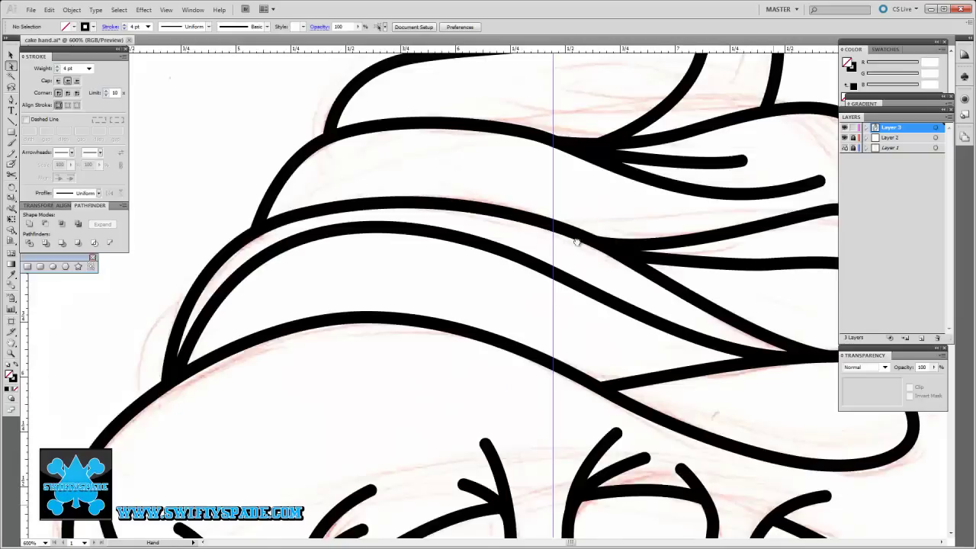
{"action": "scroll", "coordinate": [539, 211], "scroll_direction": "down", "scroll_amount": 2}
{"action": "scroll", "coordinate": [538, 212], "scroll_direction": "right", "scroll_amount": 2}
{"action": "key", "text": "p"}
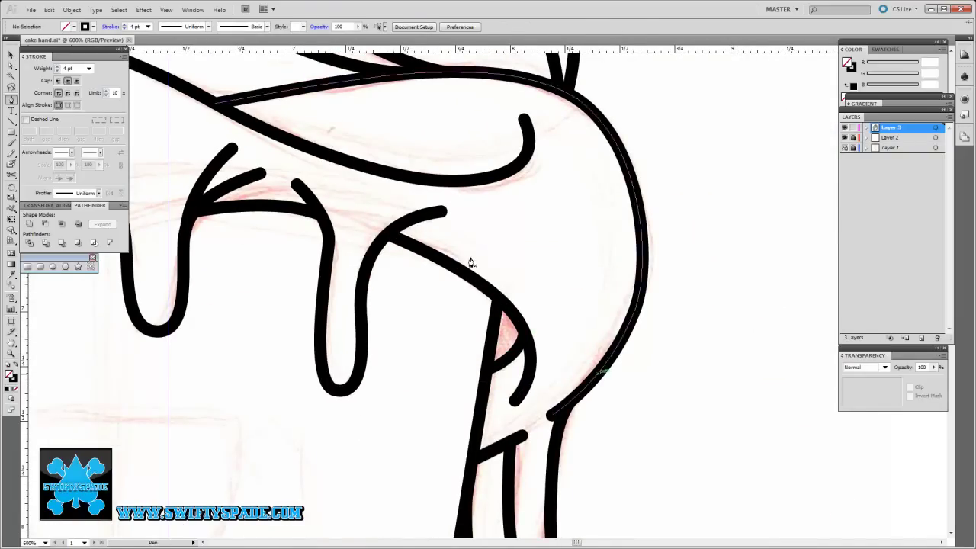
{"action": "scroll", "coordinate": [472, 242], "scroll_direction": "up", "scroll_amount": 2}
{"action": "scroll", "coordinate": [472, 305], "scroll_direction": "left", "scroll_amount": 5}
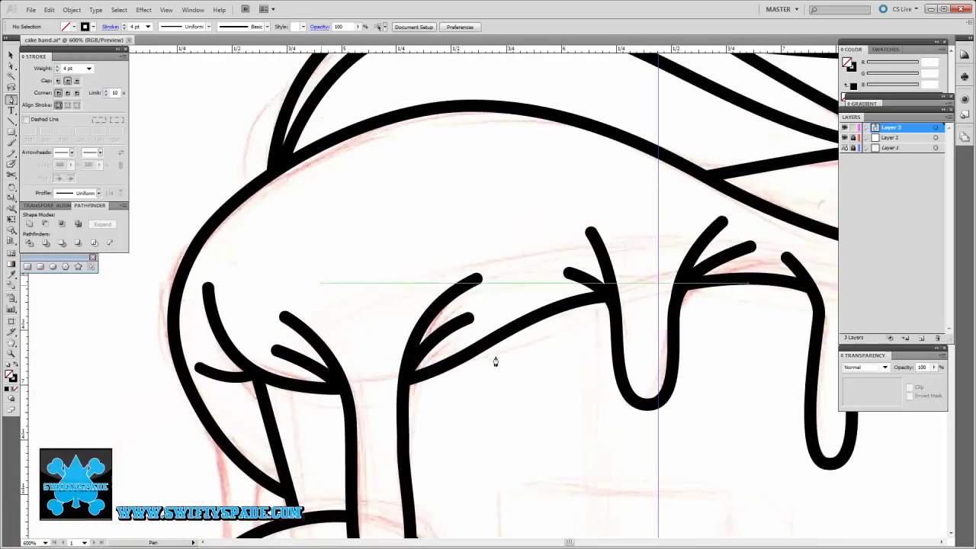
{"action": "scroll", "coordinate": [527, 409], "scroll_direction": "right", "scroll_amount": 3}
{"action": "left_click_drag", "start_coordinate": [461, 246], "coordinate": [477, 245]}
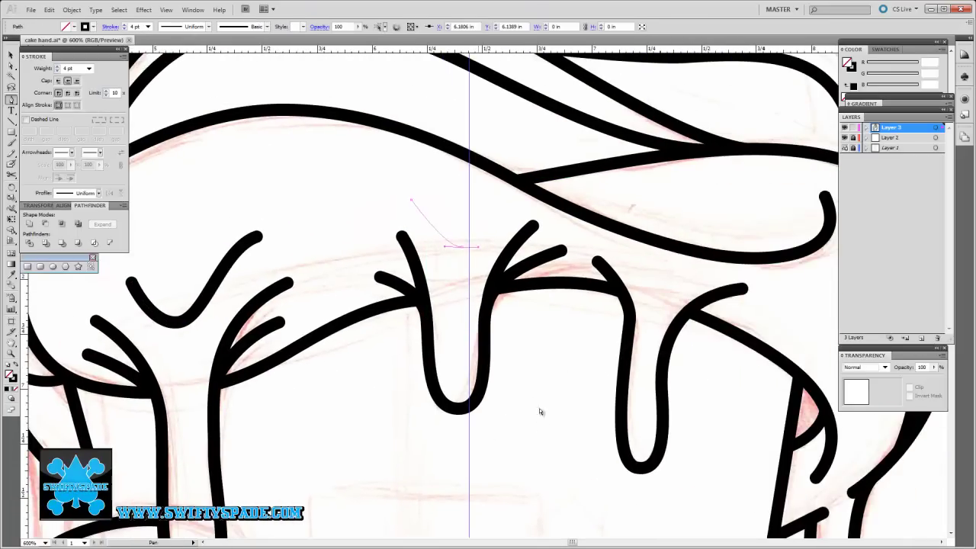
{"action": "left_click", "coordinate": [490, 341], "text": "ctrl"}
{"action": "scroll", "coordinate": [490, 341], "scroll_direction": "down", "scroll_amount": 3}
{"action": "scroll", "coordinate": [549, 328], "scroll_direction": "up", "scroll_amount": 2}
Outline the arm's left side down into the curved bottom of the first drip
{"action": "mouse_move", "coordinate": [576, 526]}
{"action": "left_mouse_down"}
{"action": "mouse_move", "coordinate": [576, 343]}
{"action": "mouse_move", "coordinate": [660, 152]}
{"action": "left_mouse_up"}
{"action": "left_click", "coordinate": [387, 194]}
{"action": "left_click", "coordinate": [397, 301]}
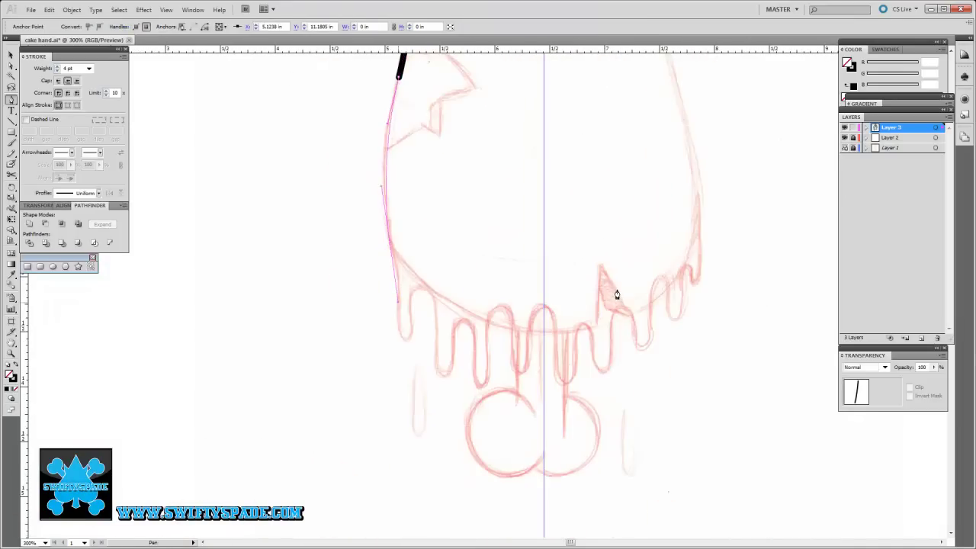
{"action": "left_click_drag", "start_coordinate": [403, 335], "coordinate": [417, 334]}
{"action": "scroll", "coordinate": [423, 302], "scroll_direction": "up", "scroll_amount": 3}
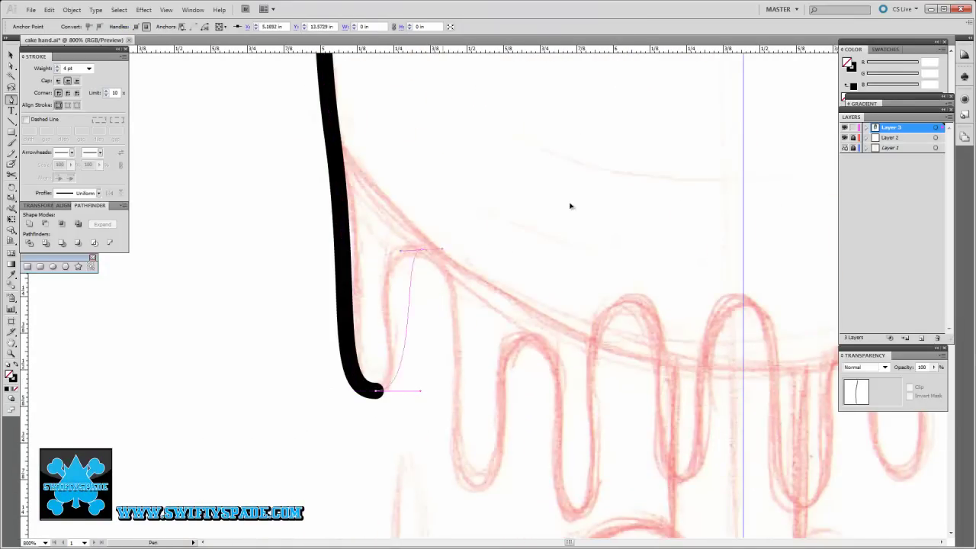
{"action": "scroll", "coordinate": [545, 138], "scroll_direction": "down", "scroll_amount": 2}
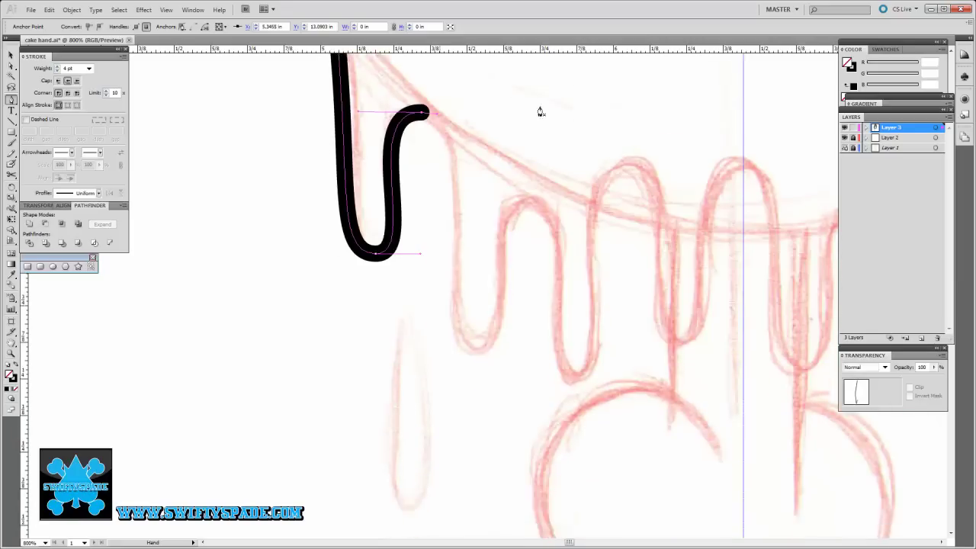
{"action": "scroll", "coordinate": [564, 243], "scroll_direction": "up", "scroll_amount": 1}
{"action": "left_click_drag", "start_coordinate": [457, 272], "coordinate": [458, 346]}
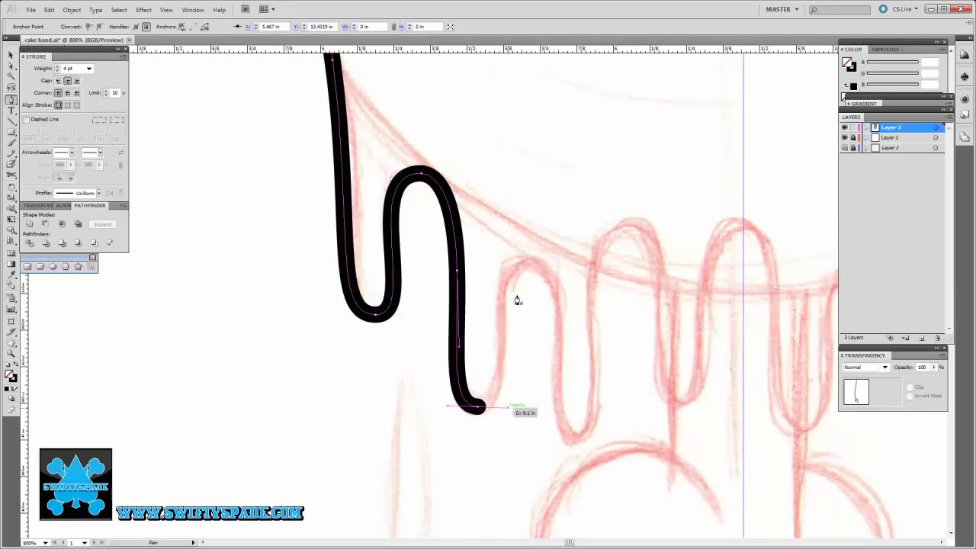
{"action": "key", "text": "ctrl"}
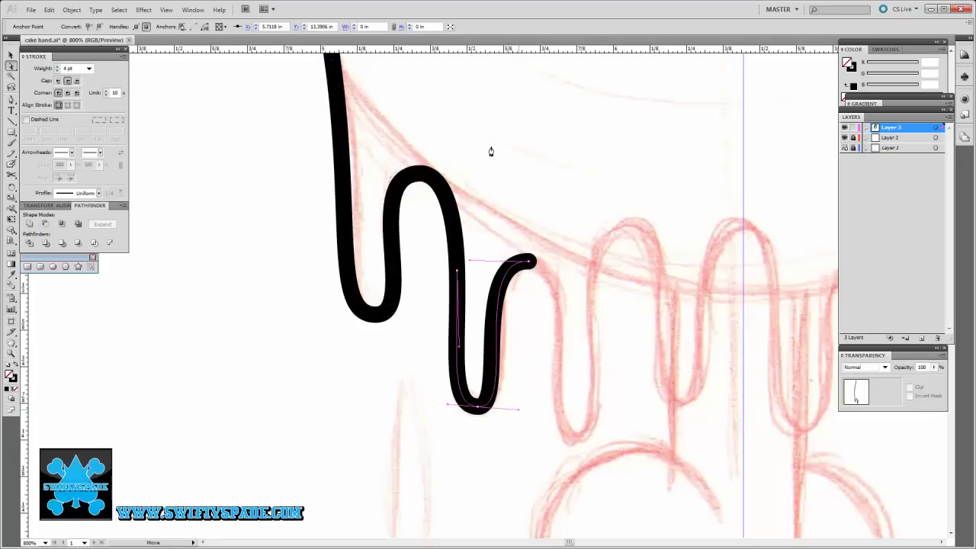
Continue the line across the wavy drip arches and down the arm's right side
{"action": "left_click_drag", "start_coordinate": [490, 152], "coordinate": [493, 137]}
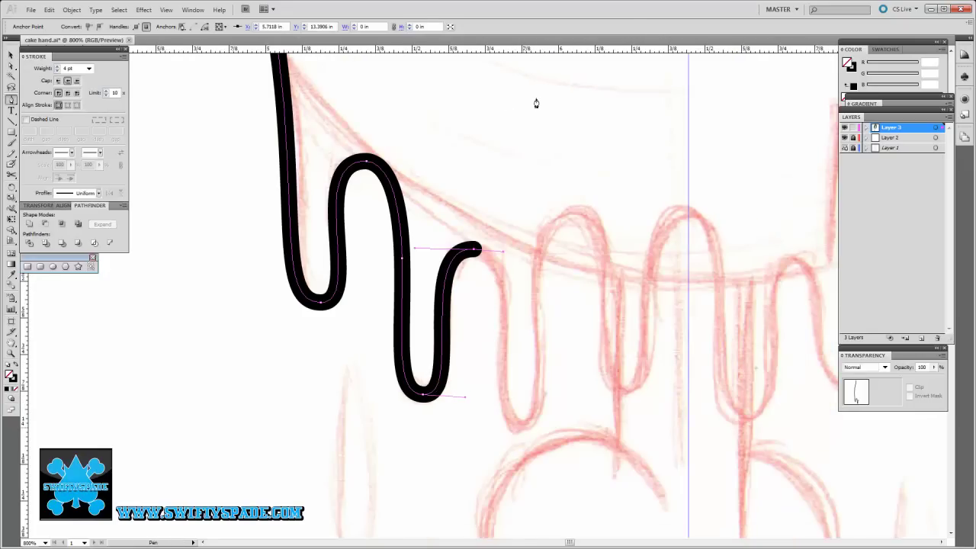
{"action": "key", "text": "ctrl"}
{"action": "key", "text": "ctrl+z"}
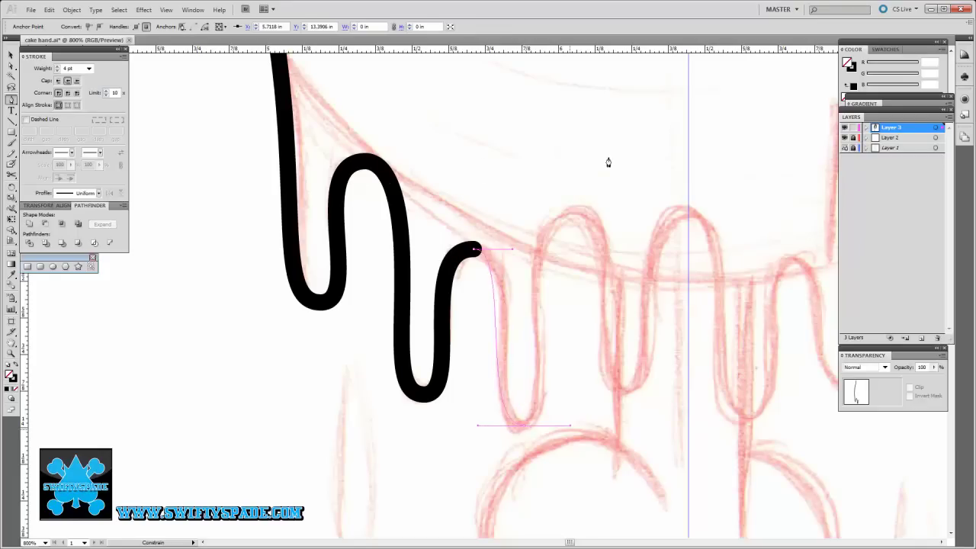
{"action": "key", "text": "ctrl+shift+z"}
{"action": "key", "text": "ctrl+shift+z"}
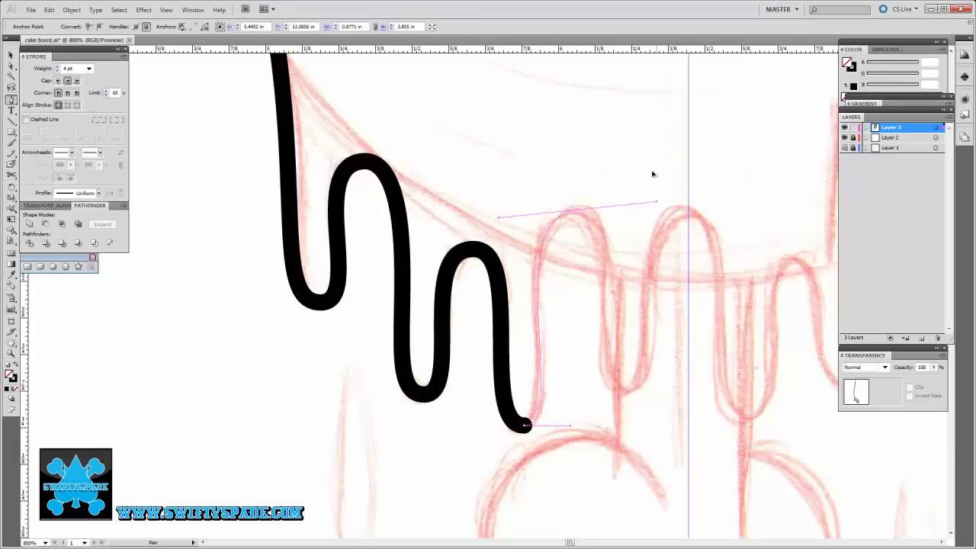
{"action": "key", "text": "ctrl+shift+z"}
{"action": "key", "text": "ctrl+shift+z"}
{"action": "key", "text": "ctrl+shift+z"}
{"action": "key", "text": "ctrl+shift+z"}
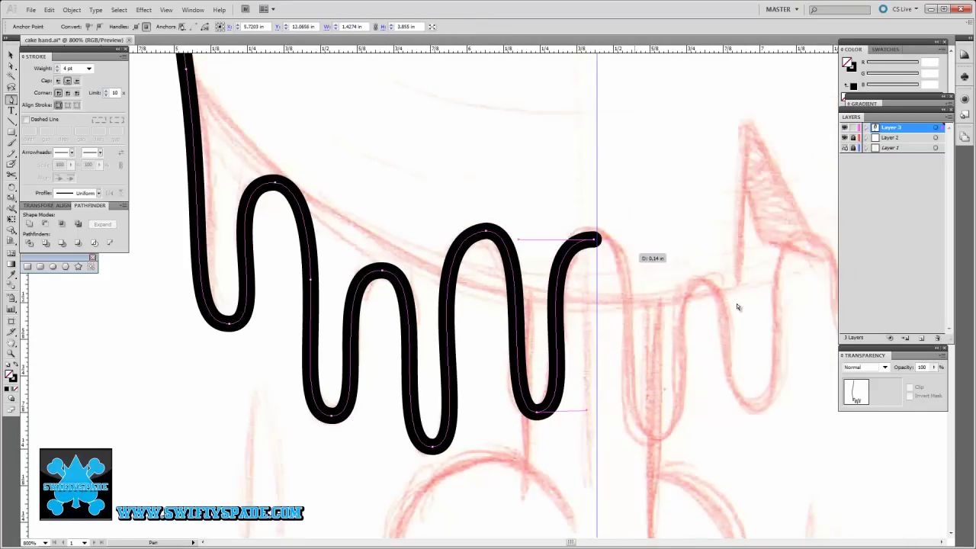
{"action": "key", "text": "ctrl+shift+z"}
{"action": "key", "text": "ctrl+shift+z"}
{"action": "key", "text": "ctrl+shift+z"}
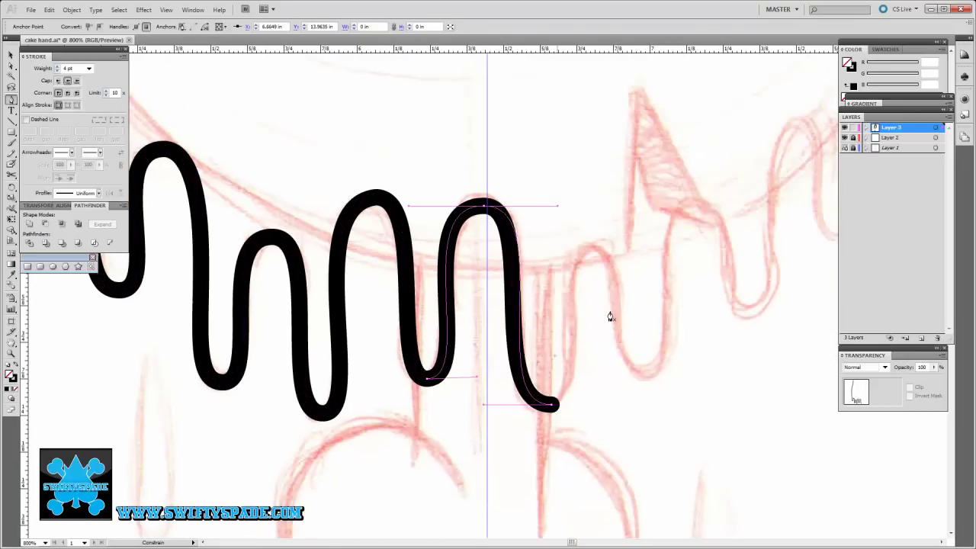
{"action": "key", "text": "ctrl+shift+z"}
{"action": "key", "text": "ctrl+shift+z"}
{"action": "key", "text": "ctrl+shift+z"}
{"action": "key", "text": "ctrl+shift+z"}
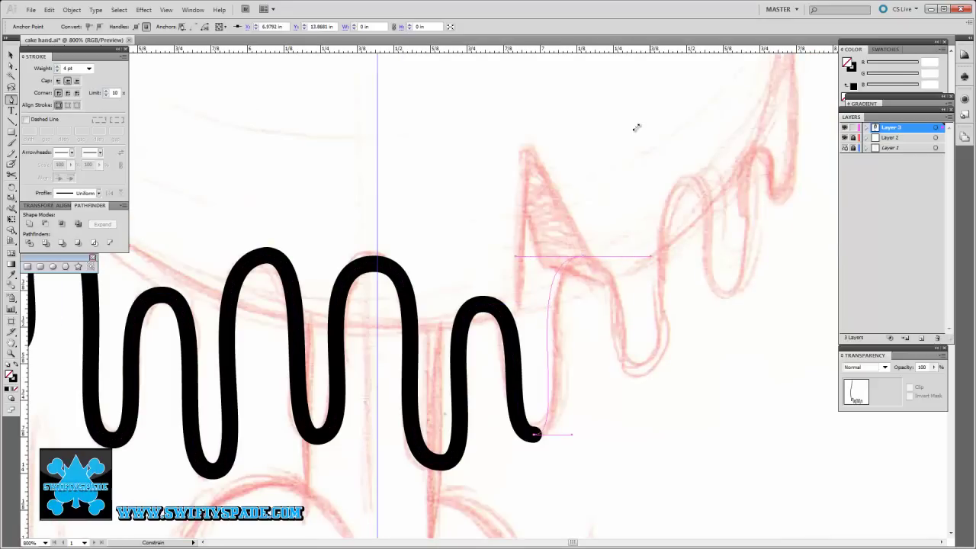
{"action": "key", "text": "ctrl+shift+z"}
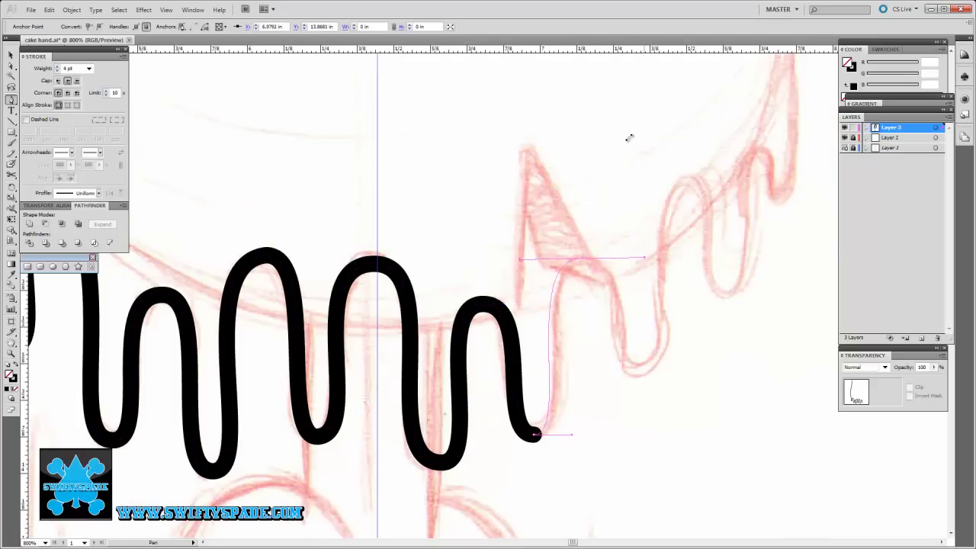
{"action": "key", "text": "ctrl+shift+z"}
{"action": "key", "text": "ctrl+shift+z"}
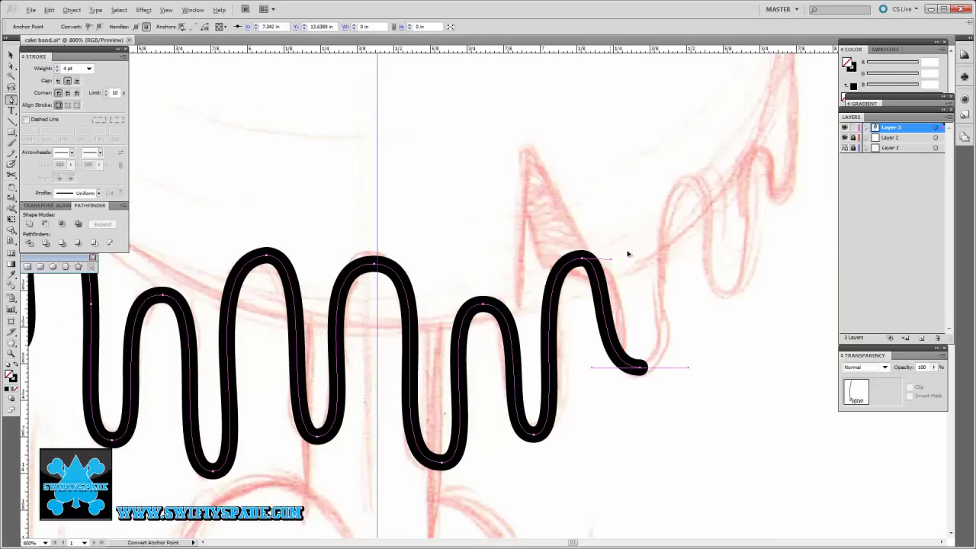
{"action": "key", "text": "ctrl+shift+z"}
{"action": "key", "text": "ctrl+shift+z"}
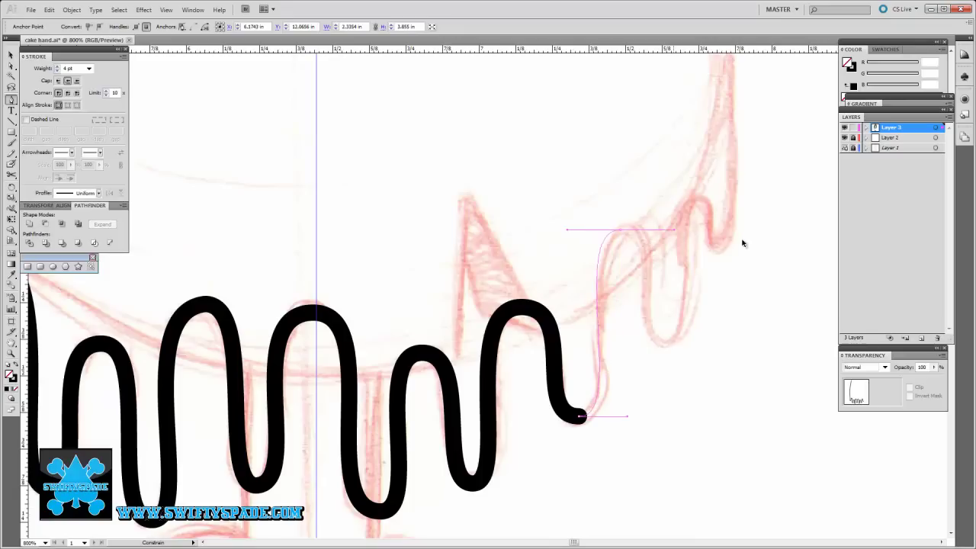
{"action": "key", "text": "ctrl+shift+z"}
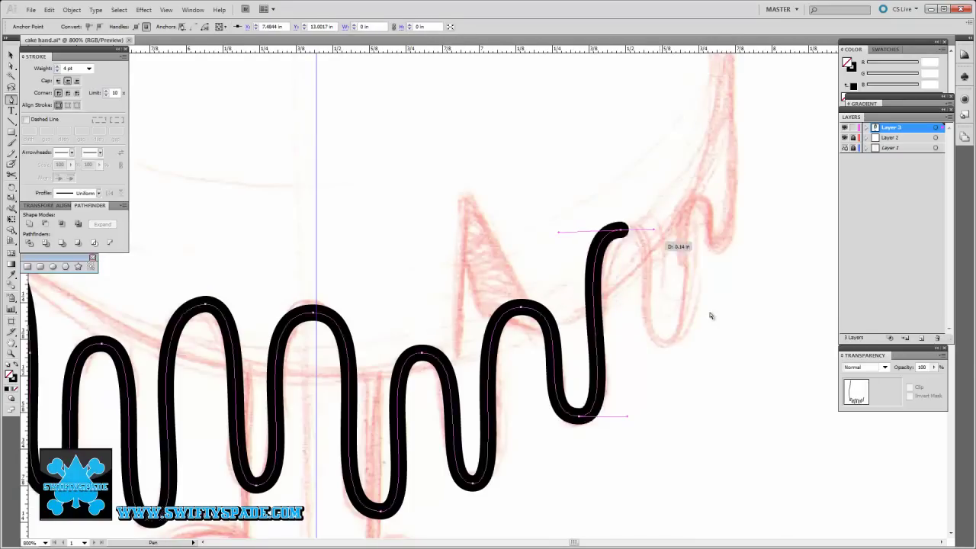
{"action": "key", "text": "ctrl+shift+z"}
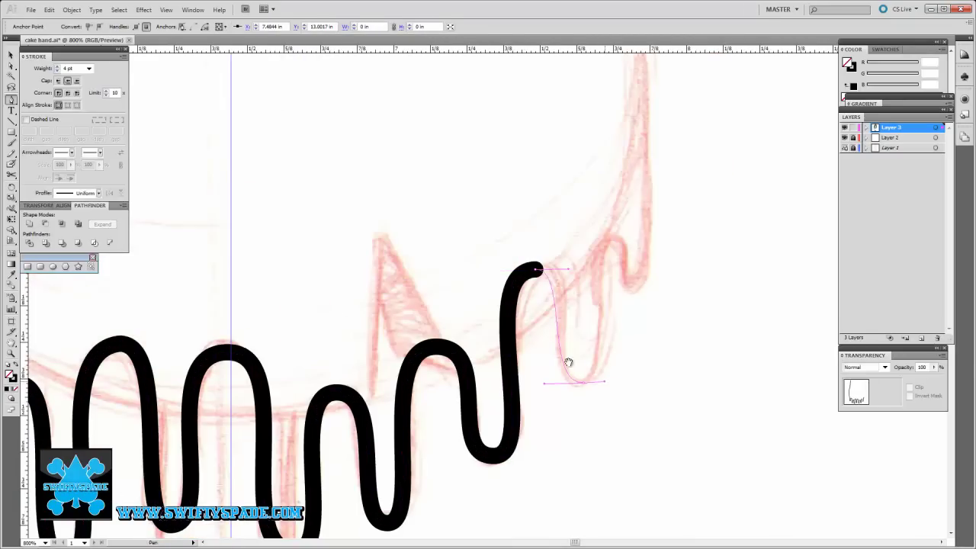
{"action": "key", "text": "ctrl+shift+z"}
{"action": "key", "text": "ctrl+shift+z"}
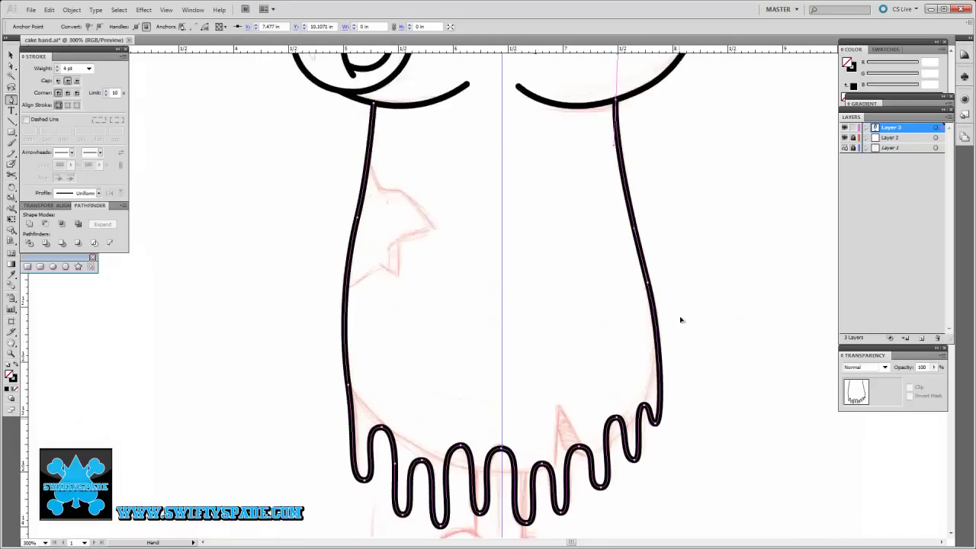
{"action": "key", "text": "ctrl+a"}
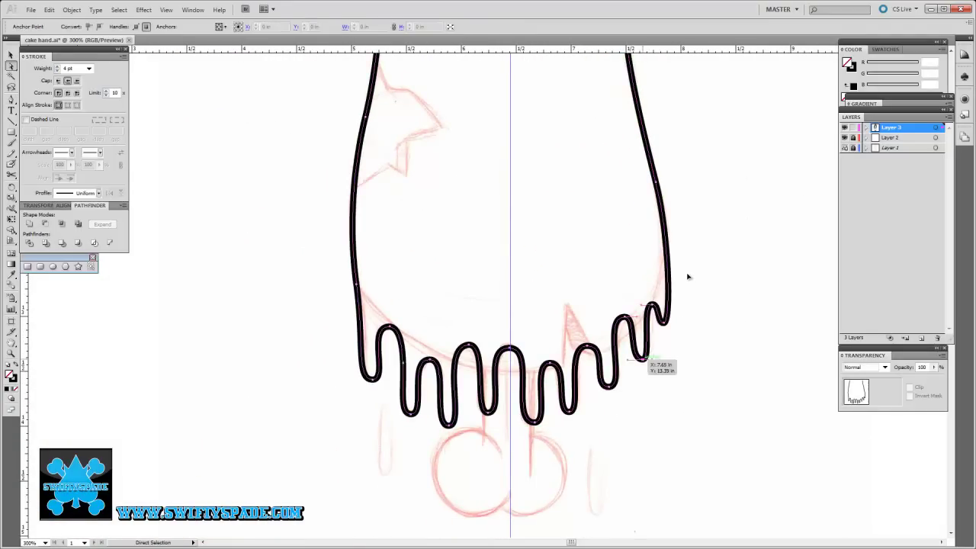
{"action": "key", "text": "ctrl+plus"}
{"action": "key", "text": "ctrl+plus"}
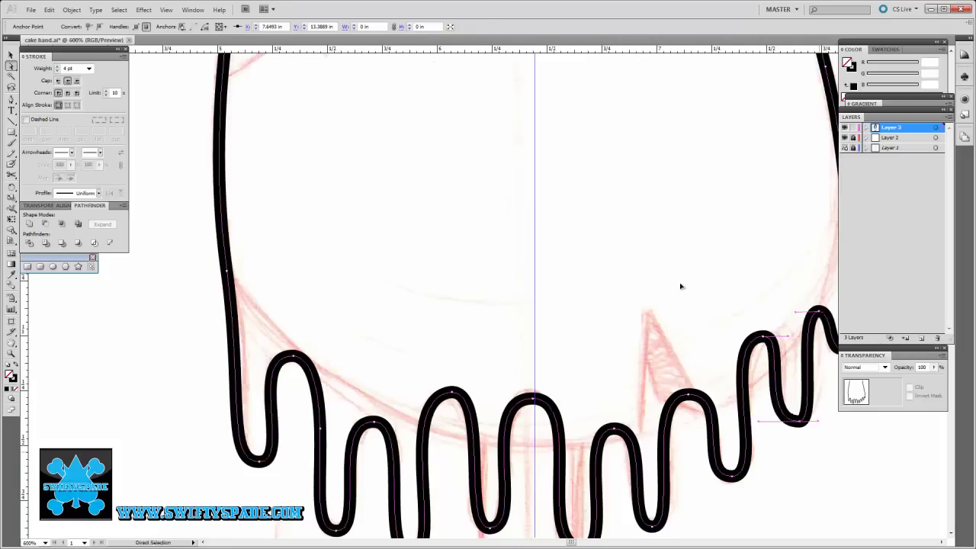
{"action": "scroll", "coordinate": [681, 282], "scroll_direction": "right", "scroll_amount": 3}
{"action": "left_click", "coordinate": [682, 283]}
{"action": "scroll", "coordinate": [663, 282], "scroll_direction": "right", "scroll_amount": 2}
{"action": "scroll", "coordinate": [660, 273], "scroll_direction": "up", "scroll_amount": 3}
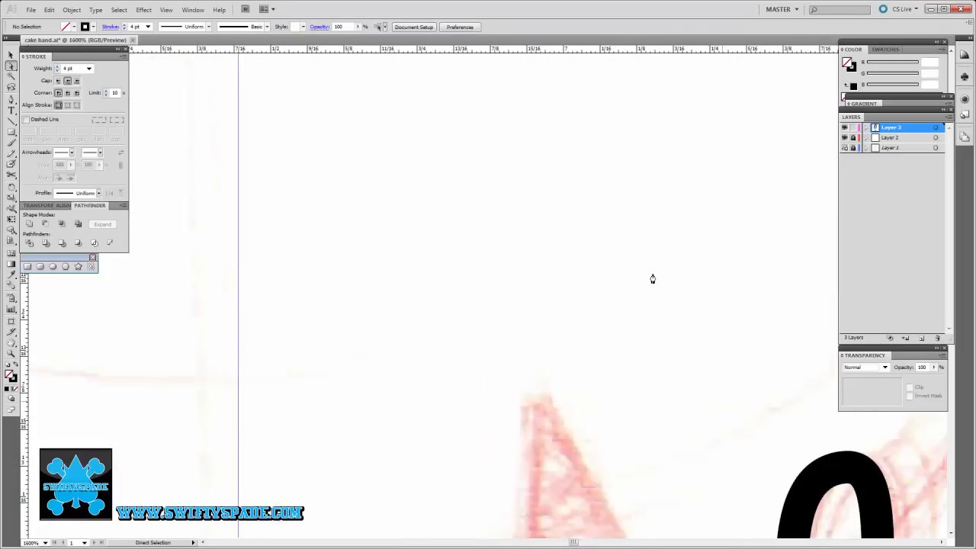
{"action": "key", "text": "ctrl+a"}
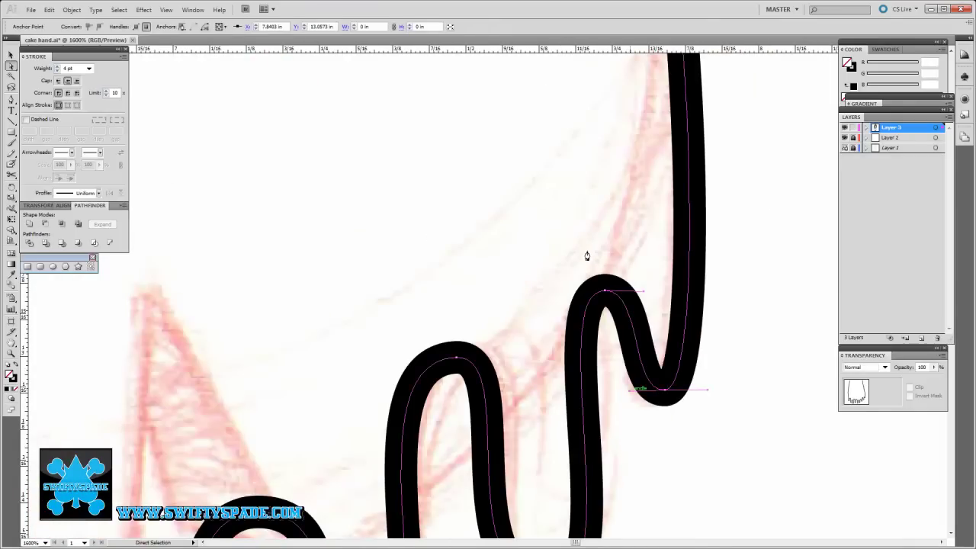
{"action": "left_click", "coordinate": [496, 322]}
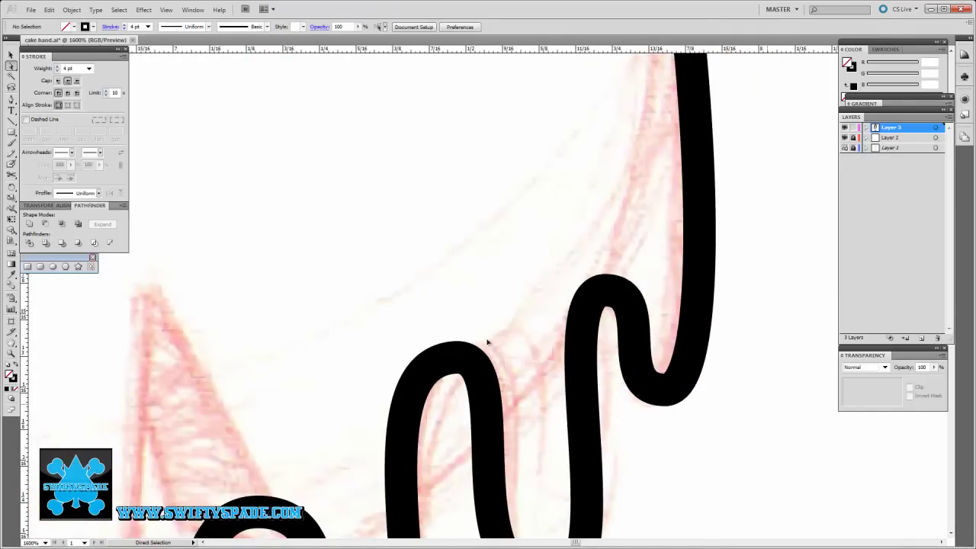
{"action": "scroll", "coordinate": [475, 374], "scroll_direction": "down", "scroll_amount": 3}
{"action": "scroll", "coordinate": [471, 379], "scroll_direction": "down", "scroll_amount": 3}
{"action": "scroll", "coordinate": [471, 379], "scroll_direction": "up", "scroll_amount": 1}
{"action": "scroll", "coordinate": [544, 402], "scroll_direction": "up", "scroll_amount": 2}
Draw a 0.45 by 1.27 in rectangle over the middle drip and two circles below it
{"action": "left_click_drag", "start_coordinate": [497, 229], "coordinate": [522, 309]}
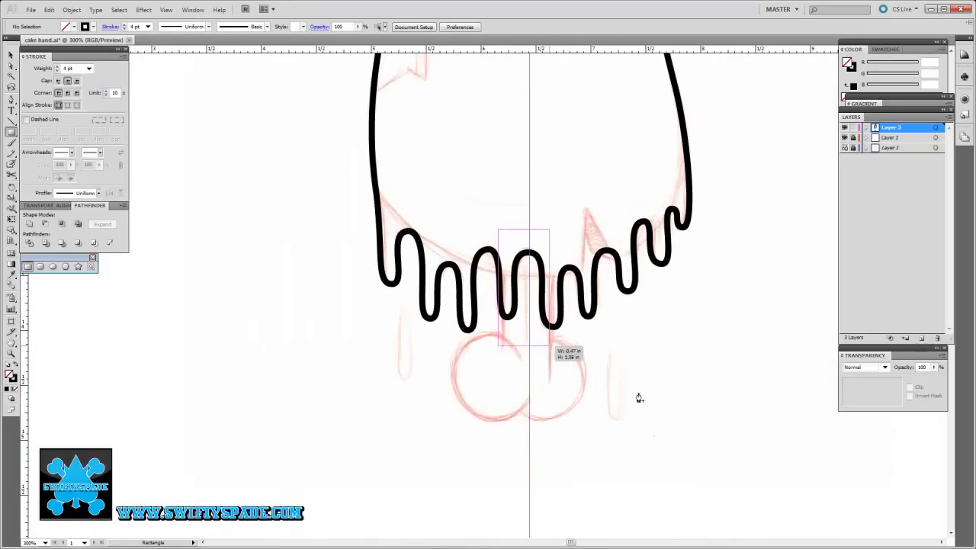
{"action": "left_click_drag", "start_coordinate": [665, 386], "coordinate": [684, 375]}
{"action": "key", "text": "ctrl+plus"}
{"action": "key", "text": "l"}
{"action": "left_click_drag", "start_coordinate": [401, 316], "coordinate": [404, 321]}
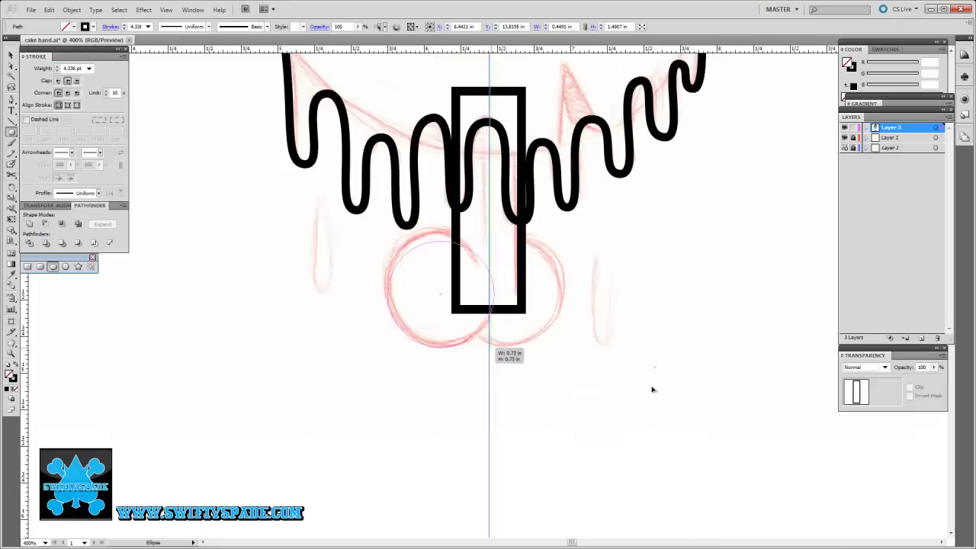
{"action": "left_click_drag", "start_coordinate": [477, 324], "coordinate": [500, 378]}
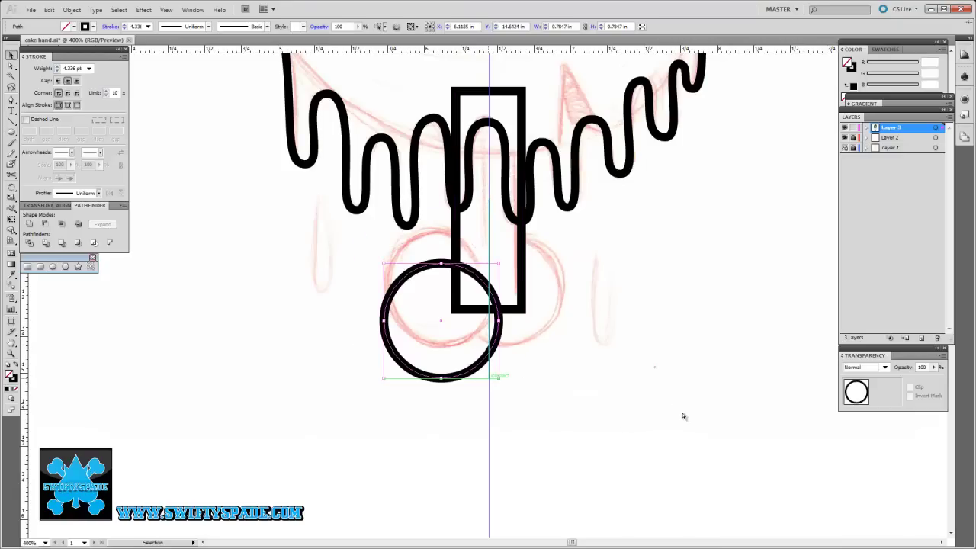
{"action": "left_click_drag", "start_coordinate": [579, 260], "coordinate": [598, 260]}
Unite the rectangle and both circles into one stem ending in twin round bulbs
{"action": "key", "text": "ctrl+a"}
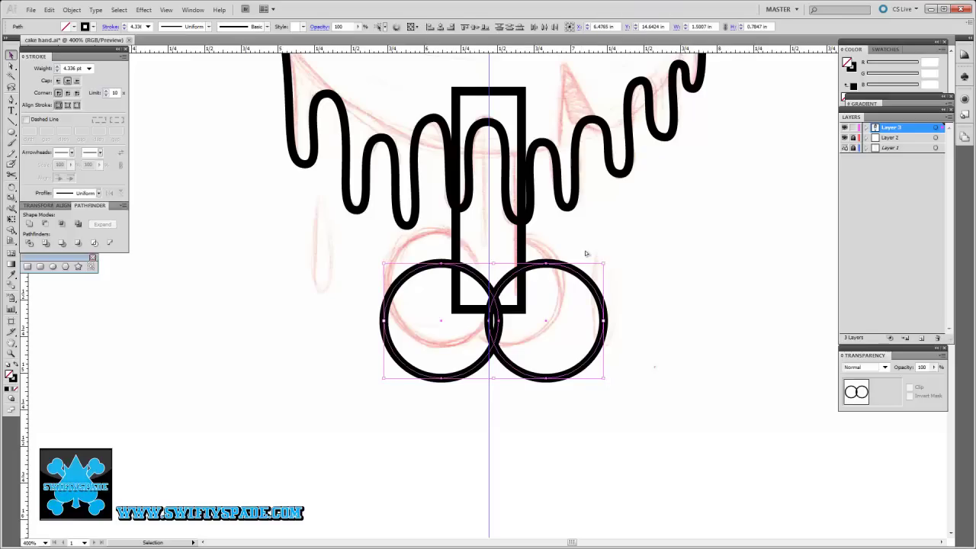
{"action": "key", "text": "ctrl+plus"}
{"action": "key", "text": "ctrl+plus"}
{"action": "key", "text": "c"}
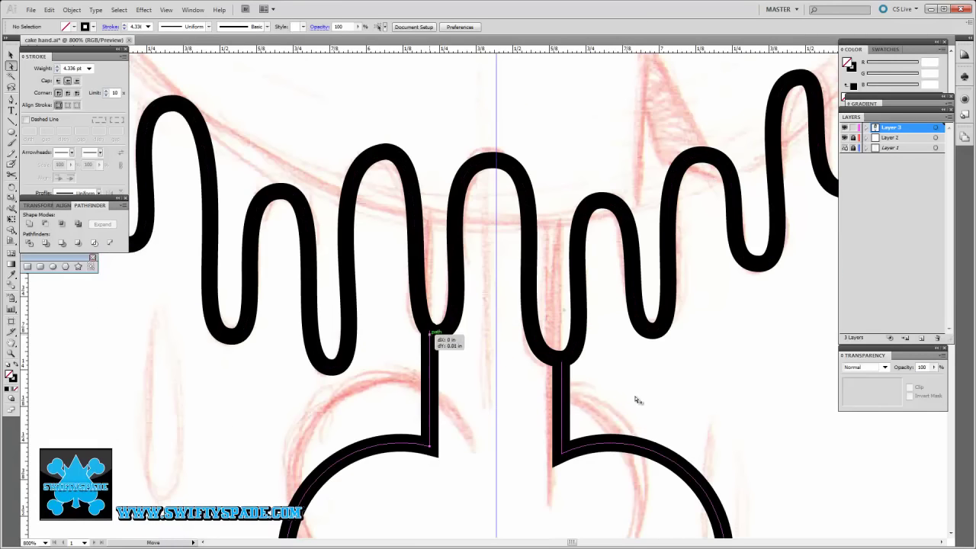
{"action": "key", "text": "ctrl+minus"}
{"action": "key", "text": "ctrl+minus"}
{"action": "key", "text": "ctrl+minus"}
{"action": "key", "text": "ctrl+plus"}
{"action": "key", "text": "ctrl+plus"}
{"action": "key", "text": "ctrl+plus"}
{"action": "key", "text": "ctrl+plus"}
{"action": "key", "text": "ctrl+minus"}
{"action": "key", "text": "ctrl+minus"}
Drag the end anchor of the top swirl's accent stroke to taper it to a point
{"action": "left_click_drag", "start_coordinate": [661, 424], "coordinate": [661, 425]}
{"action": "left_click", "coordinate": [662, 425]}
{"action": "key", "text": "ctrl+plus"}
{"action": "key", "text": "ctrl+plus"}
{"action": "key", "text": "ctrl+plus"}
{"action": "key", "text": "ctrl+minus"}
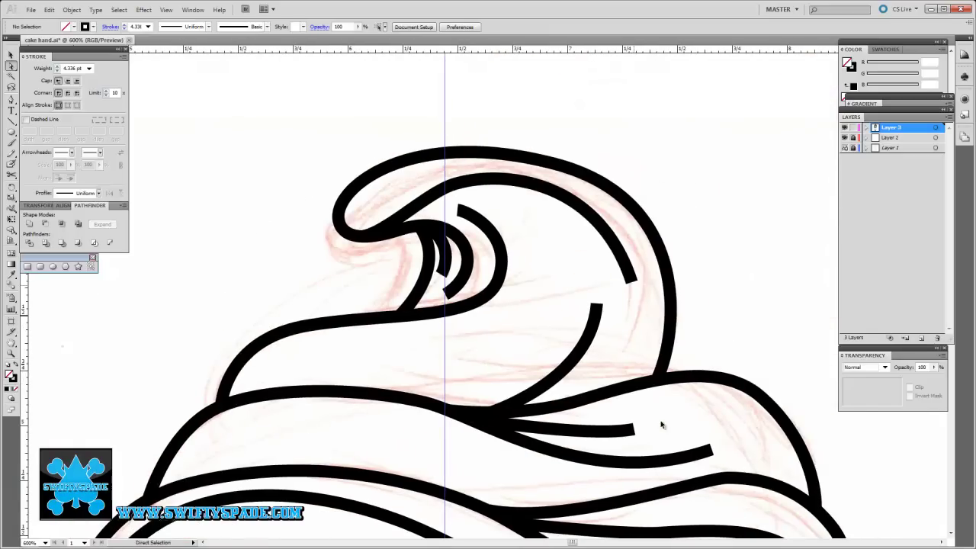
{"action": "left_click_drag", "start_coordinate": [661, 425], "coordinate": [657, 364]}
{"action": "scroll", "coordinate": [609, 381], "scroll_direction": "up", "scroll_amount": 1}
{"action": "scroll", "coordinate": [576, 390], "scroll_direction": "down", "scroll_amount": 1}
{"action": "scroll", "coordinate": [576, 391], "scroll_direction": "left", "scroll_amount": 1}
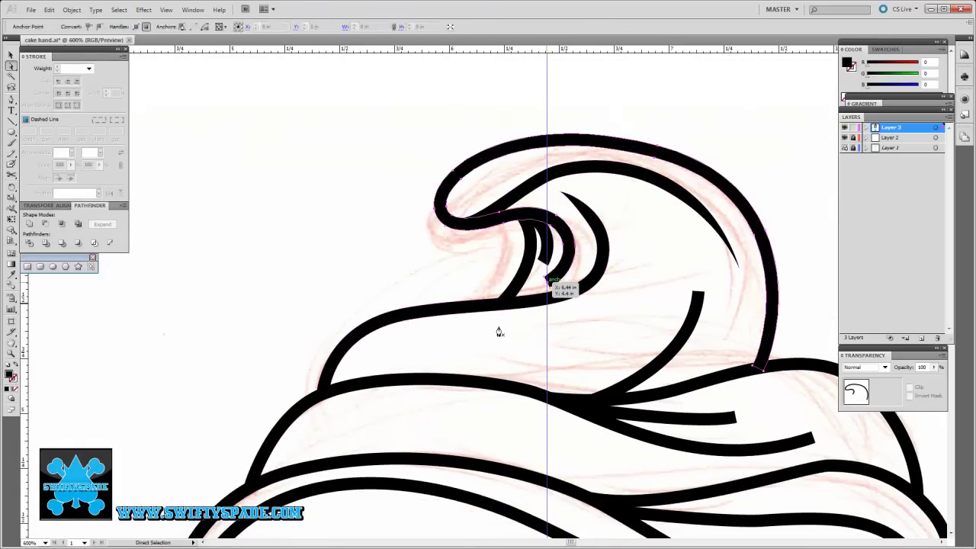
{"action": "key", "text": "ctrl+z"}
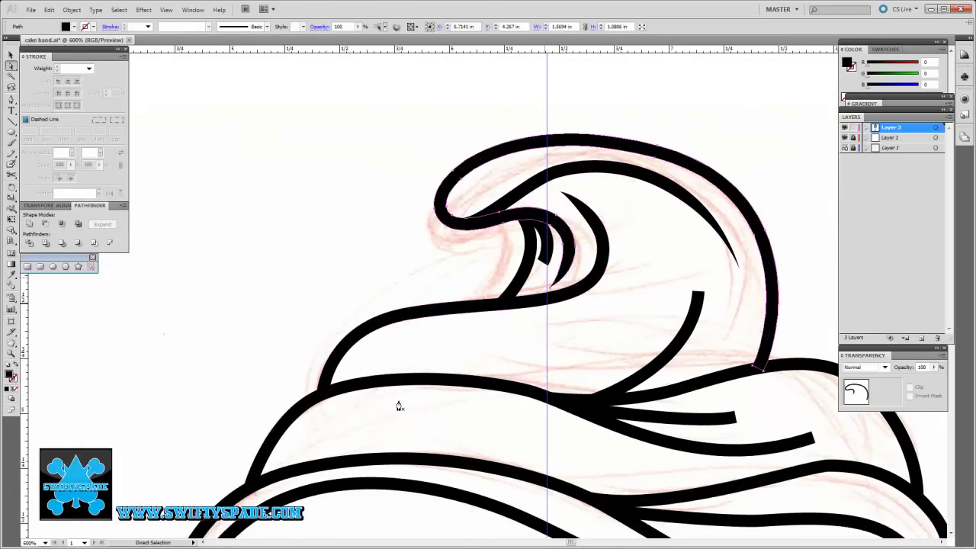
{"action": "key", "text": "ctrl+plus"}
{"action": "key", "text": "ctrl+plus"}
{"action": "key", "text": "ctrl+plus"}
{"action": "key", "text": "ctrl+shift+a"}
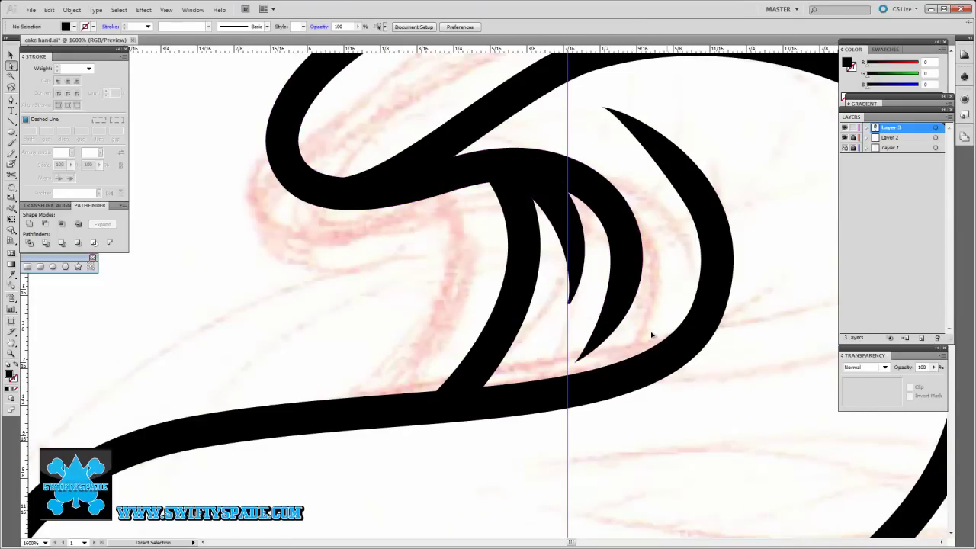
{"action": "scroll", "coordinate": [652, 337], "scroll_direction": "up", "scroll_amount": 1}
{"action": "scroll", "coordinate": [536, 359], "scroll_direction": "down", "scroll_amount": 2}
{"action": "scroll", "coordinate": [535, 359], "scroll_direction": "down", "scroll_amount": 2}
{"action": "scroll", "coordinate": [524, 352], "scroll_direction": "down", "scroll_amount": 3}
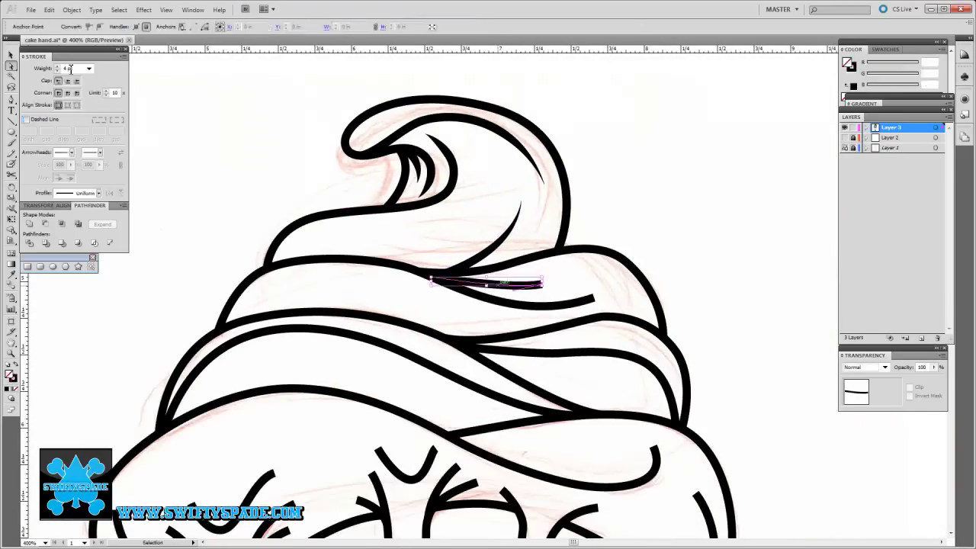
Taper the V-shaped curve and the accent stroke beside the right drip to thin points
{"action": "left_click", "coordinate": [244, 285]}
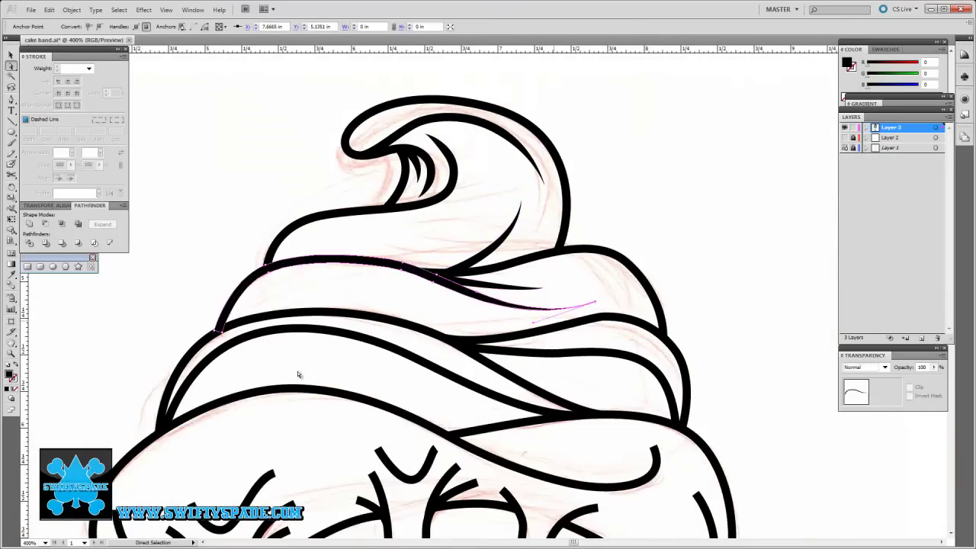
{"action": "scroll", "coordinate": [367, 437], "scroll_direction": "down", "scroll_amount": 4}
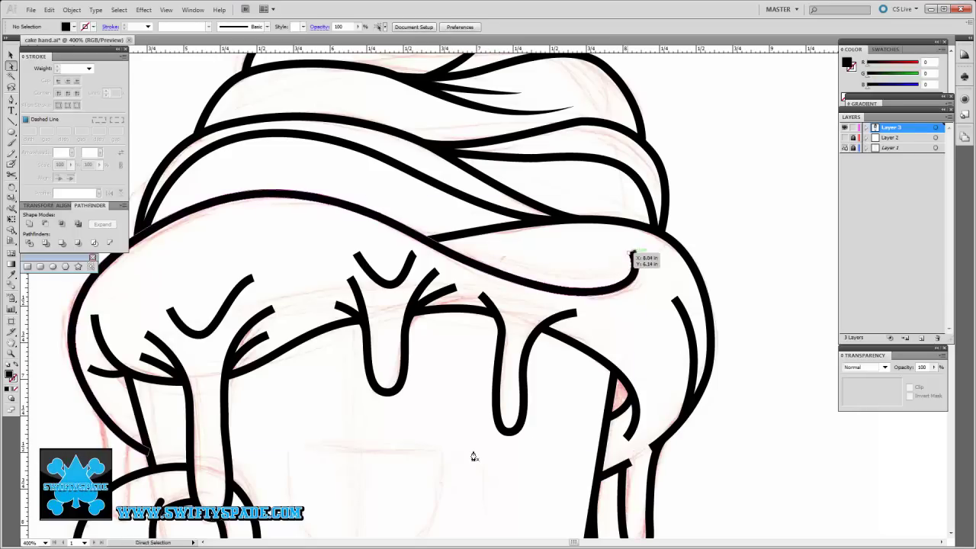
{"action": "scroll", "coordinate": [526, 358], "scroll_direction": "down", "scroll_amount": 2}
{"action": "scroll", "coordinate": [526, 358], "scroll_direction": "left", "scroll_amount": 4}
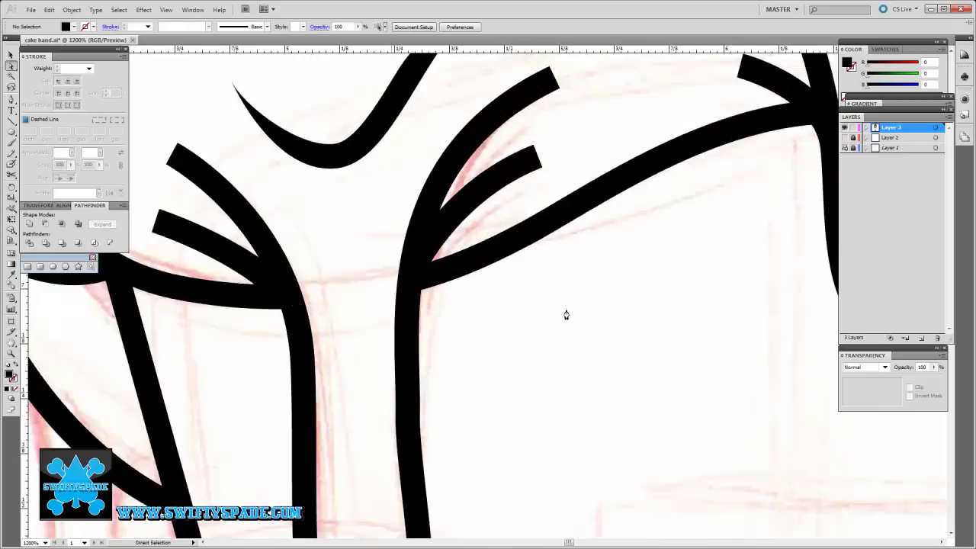
{"action": "scroll", "coordinate": [564, 314], "scroll_direction": "up", "scroll_amount": 3}
{"action": "left_click", "coordinate": [456, 263]}
{"action": "scroll", "coordinate": [599, 316], "scroll_direction": "down", "scroll_amount": 2}
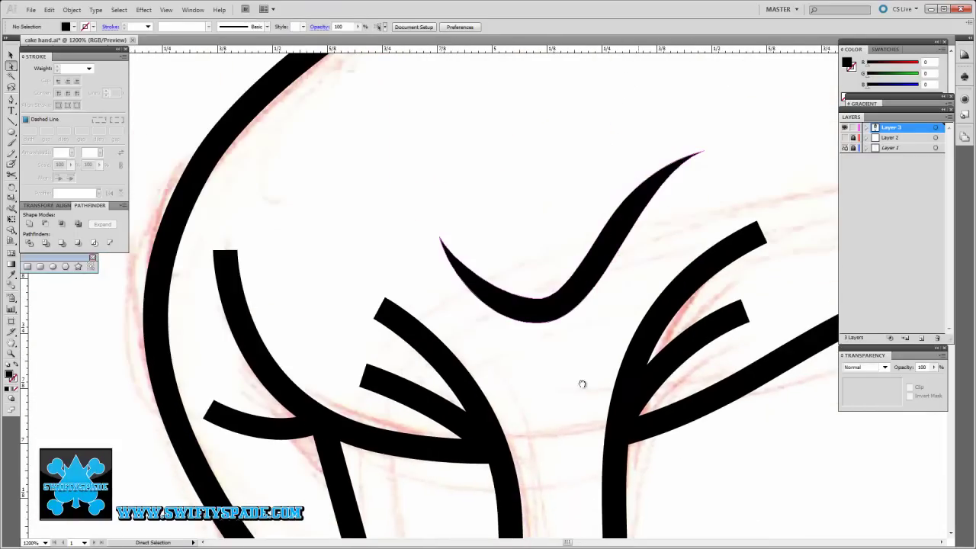
{"action": "scroll", "coordinate": [553, 436], "scroll_direction": "down", "scroll_amount": 1}
{"action": "scroll", "coordinate": [554, 436], "scroll_direction": "right", "scroll_amount": 1}
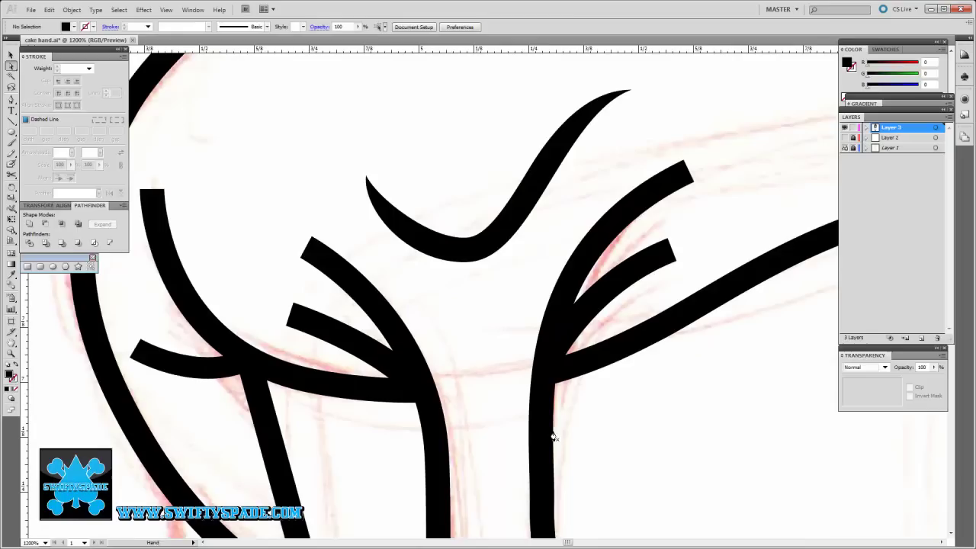
{"action": "left_click_drag", "start_coordinate": [551, 417], "coordinate": [549, 395]}
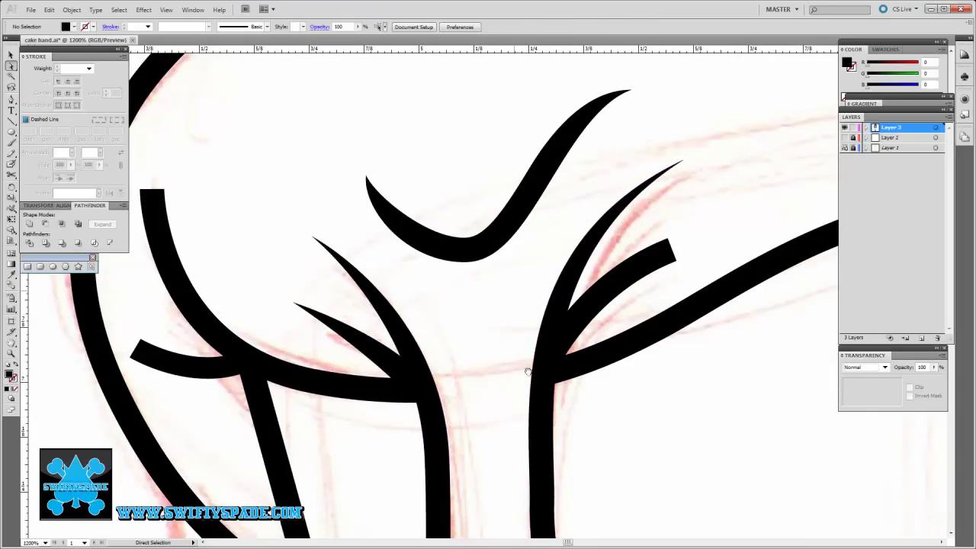
{"action": "scroll", "coordinate": [543, 369], "scroll_direction": "down", "scroll_amount": 1}
{"action": "scroll", "coordinate": [542, 369], "scroll_direction": "left", "scroll_amount": 3}
{"action": "left_click", "coordinate": [392, 218]}
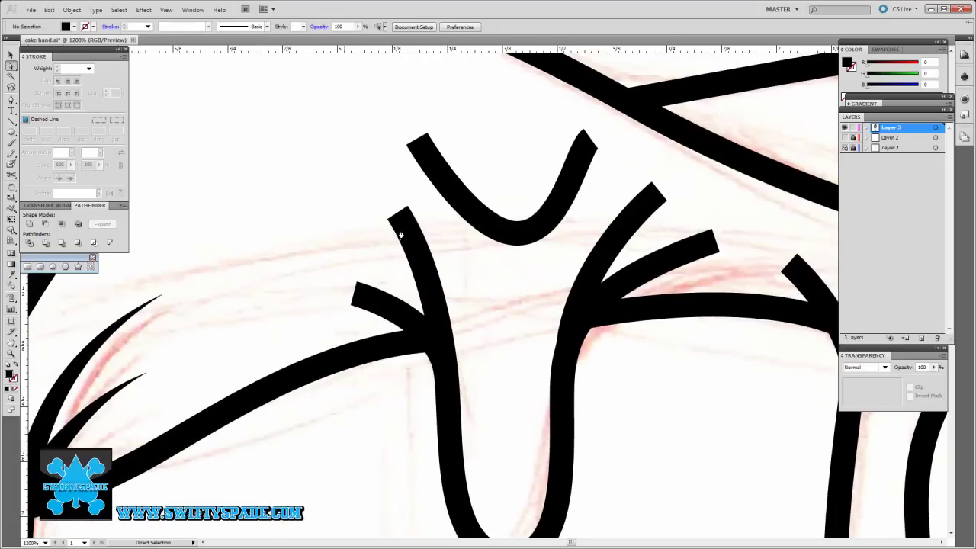
Add a black accent stroke by the U-shaped drip, convert it to a fill, and taper its top
{"action": "left_click", "coordinate": [401, 236]}
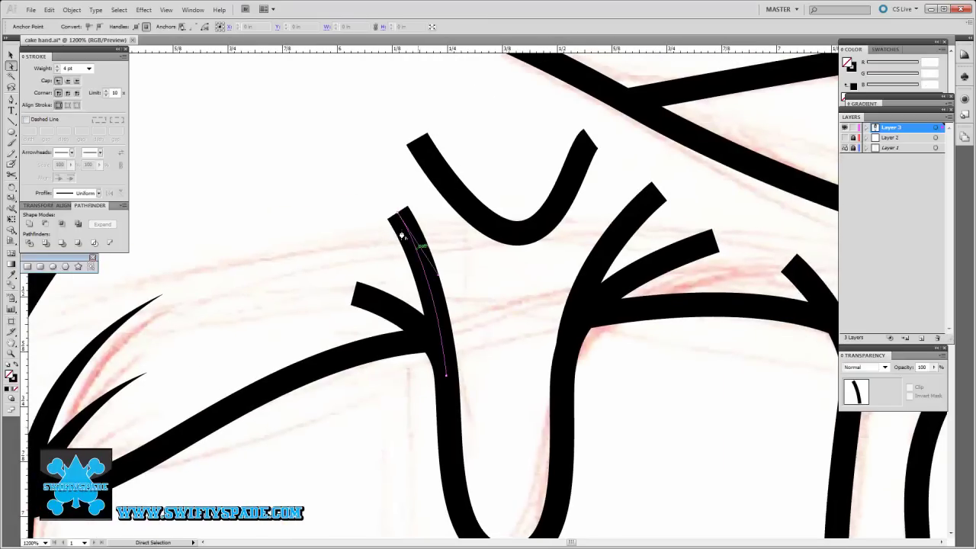
{"action": "left_click", "coordinate": [562, 295]}
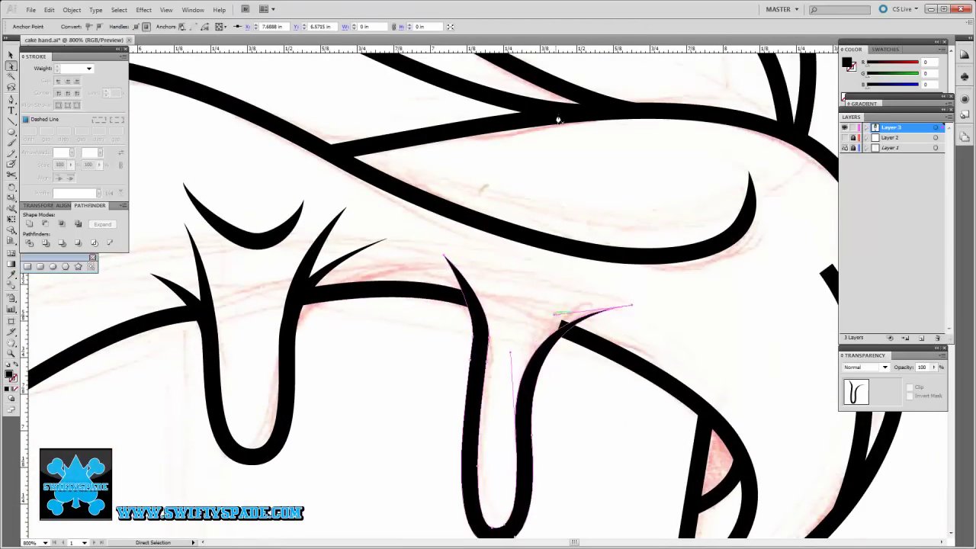
{"action": "key", "text": "shift+x"}
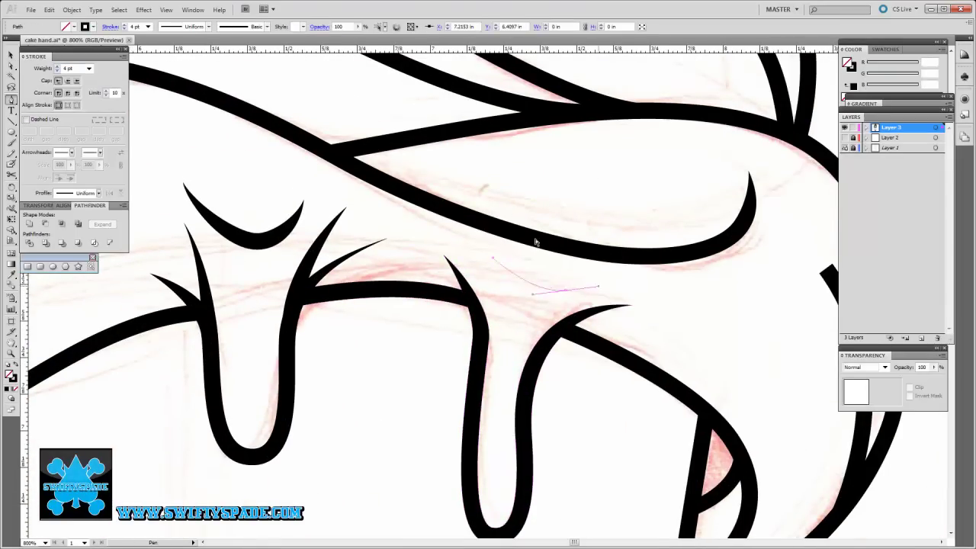
{"action": "left_click", "coordinate": [497, 257]}
{"action": "key", "text": "shift+x"}
{"action": "key", "text": "a"}
{"action": "key", "text": "ctrl+z"}
Taper the inner right curve's top end at its junction and restore the small crossbar stroke
{"action": "scroll", "coordinate": [323, 247], "scroll_direction": "down", "scroll_amount": 3}
{"action": "scroll", "coordinate": [323, 246], "scroll_direction": "right", "scroll_amount": 3}
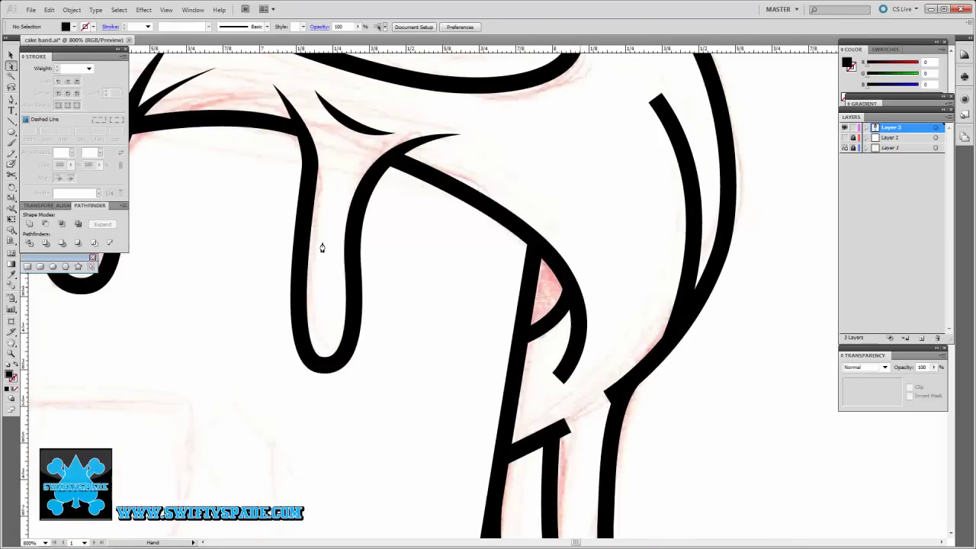
{"action": "scroll", "coordinate": [371, 257], "scroll_direction": "up", "scroll_amount": 1}
{"action": "scroll", "coordinate": [377, 257], "scroll_direction": "right", "scroll_amount": 1}
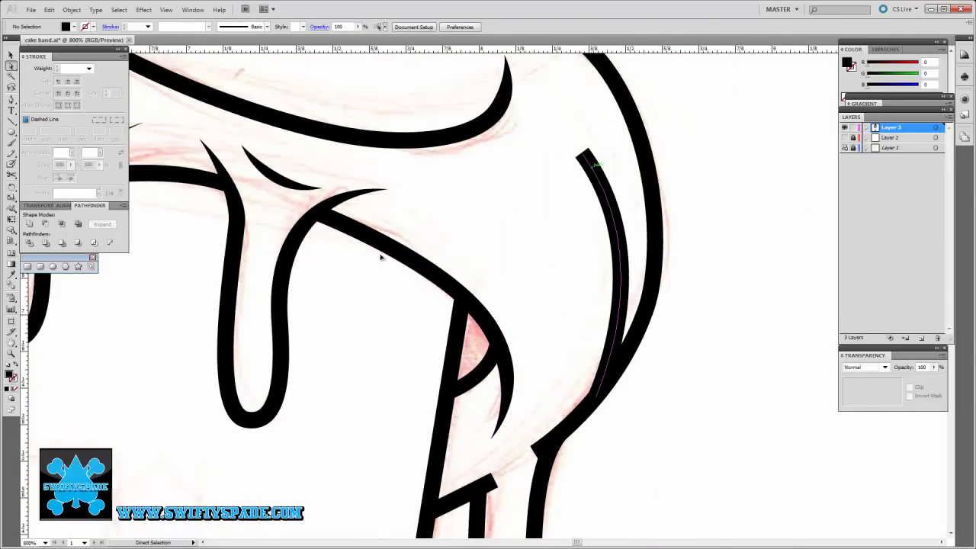
{"action": "key", "text": "ctrl+z"}
{"action": "key", "text": "ctrl+z"}
{"action": "key", "text": "ctrl+z"}
{"action": "key", "text": "ctrl+z"}
{"action": "scroll", "coordinate": [458, 218], "scroll_direction": "down", "scroll_amount": 2}
{"action": "scroll", "coordinate": [458, 218], "scroll_direction": "left", "scroll_amount": 1}
{"action": "key", "text": "ctrl+z"}
{"action": "key", "text": "ctrl+z"}
{"action": "left_click", "coordinate": [570, 185]}
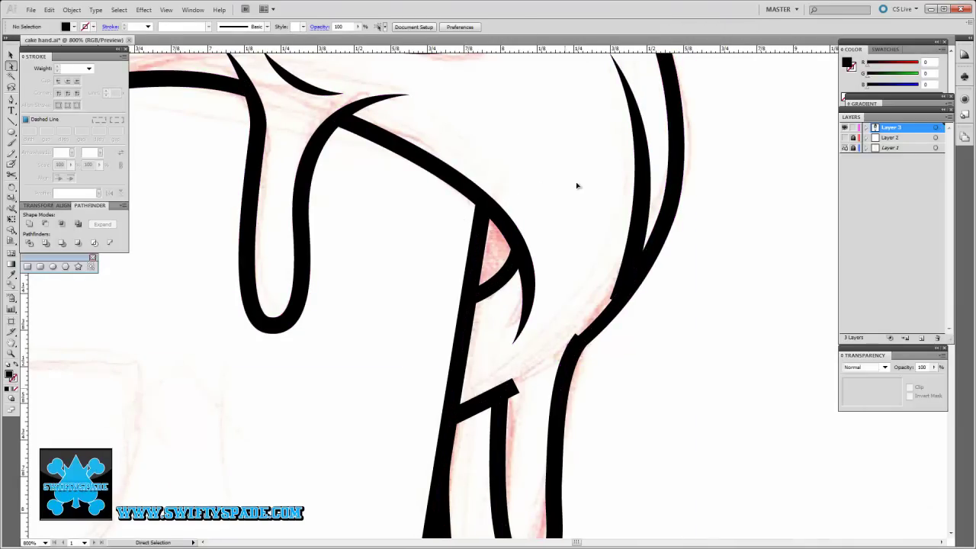
{"action": "scroll", "coordinate": [584, 168], "scroll_direction": "down", "scroll_amount": 2}
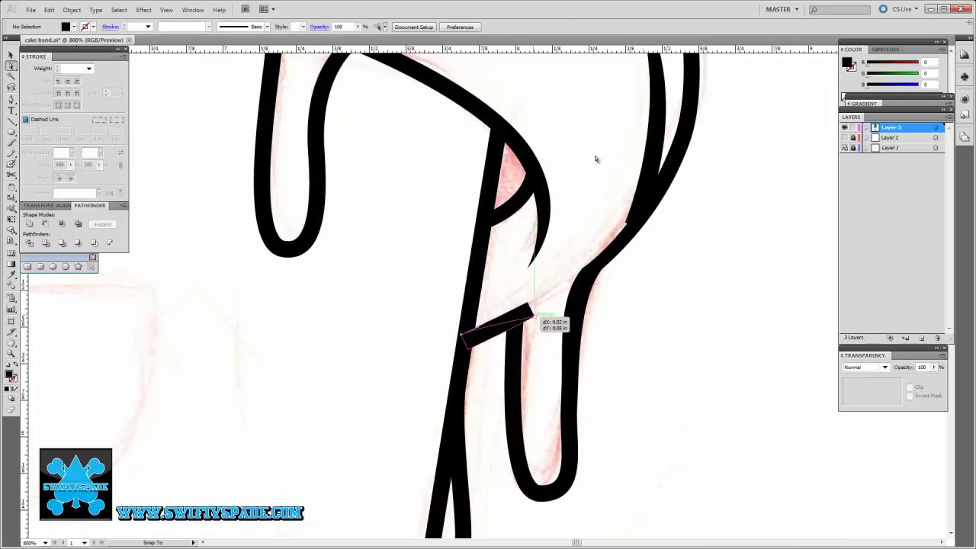
{"action": "key", "text": "ctrl+z"}
{"action": "key", "text": "ctrl+shift+a"}
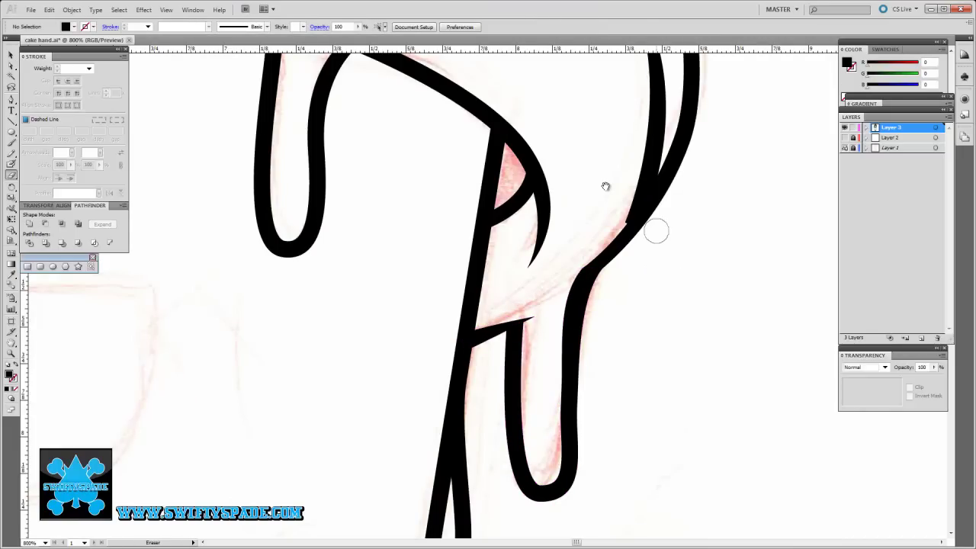
Draw a black accent curve on the lower frosting swirl and convert it to a filled shape
{"action": "key", "text": "ctrl+minus"}
{"action": "key", "text": "ctrl+minus"}
{"action": "key", "text": "ctrl+minus"}
{"action": "key", "text": "ctrl+equal"}
{"action": "left_click_drag", "start_coordinate": [305, 266], "coordinate": [459, 174]}
{"action": "key", "text": "shift+x"}
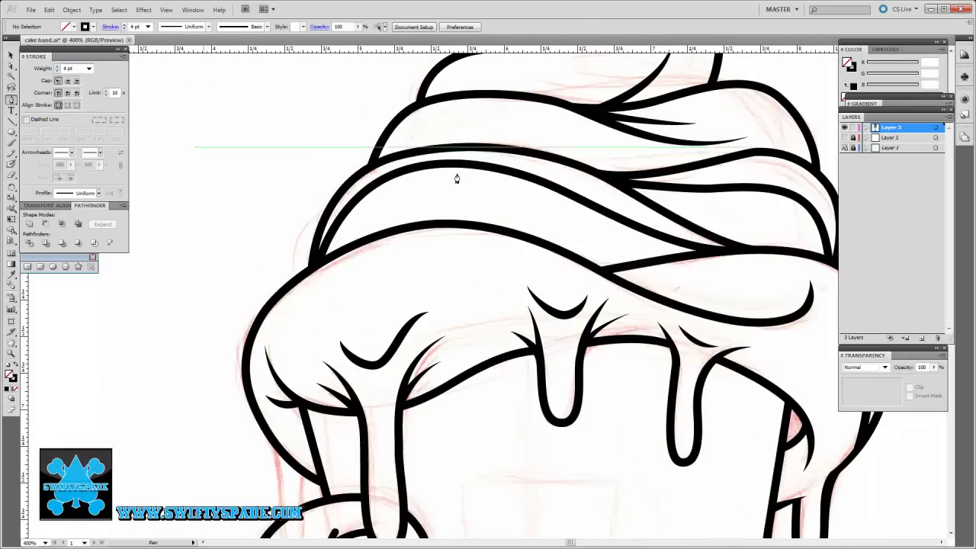
{"action": "left_click", "coordinate": [314, 316]}
{"action": "left_click_drag", "start_coordinate": [540, 242], "coordinate": [572, 252]}
{"action": "left_click", "coordinate": [314, 316]}
{"action": "key", "text": "shift+x"}
{"action": "key", "text": "shift+e"}
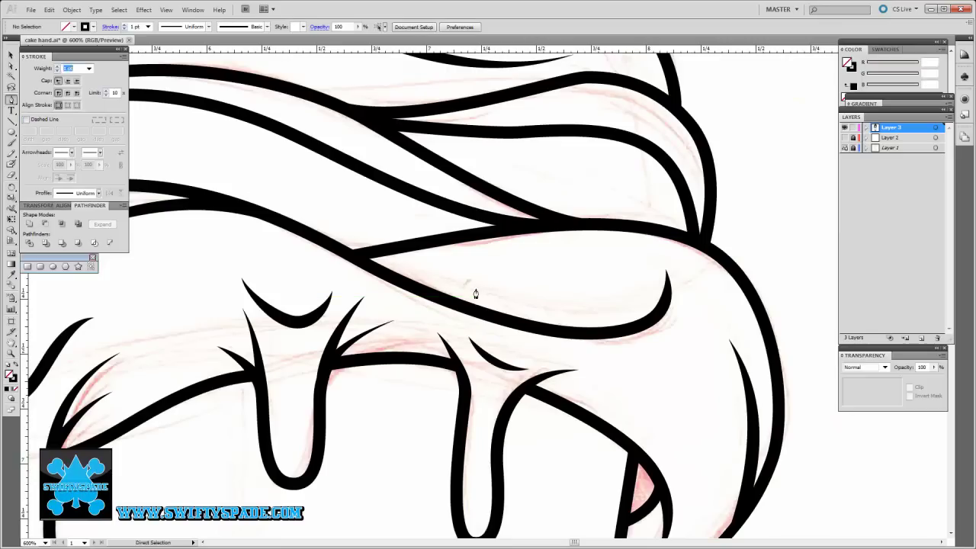
Shape a second tapered hook accent in the cream, deleting a stray small stroke
{"action": "left_click_drag", "start_coordinate": [588, 288], "coordinate": [557, 332]}
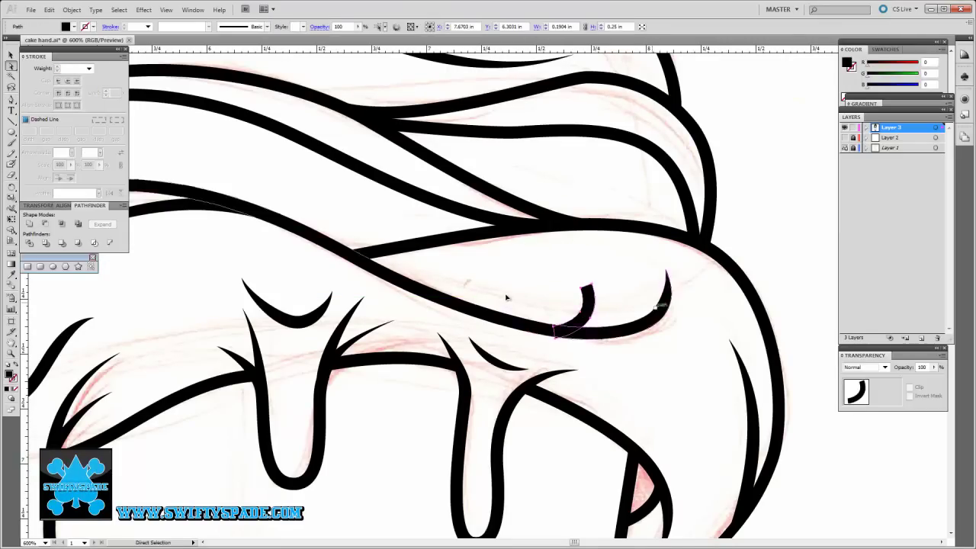
{"action": "left_click_drag", "start_coordinate": [592, 286], "coordinate": [591, 286]}
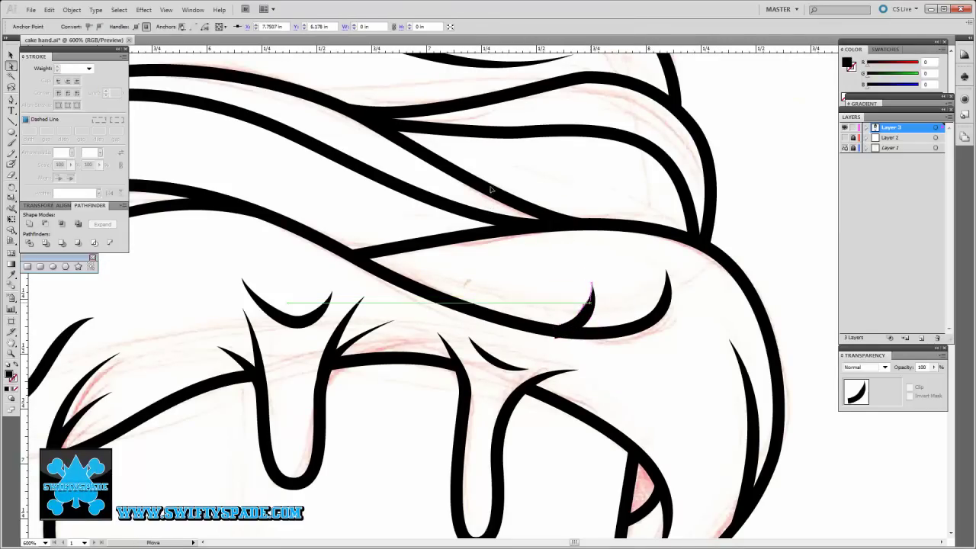
{"action": "left_click", "coordinate": [490, 176]}
{"action": "key", "text": "Delete"}
{"action": "key", "text": "ctrl+plus"}
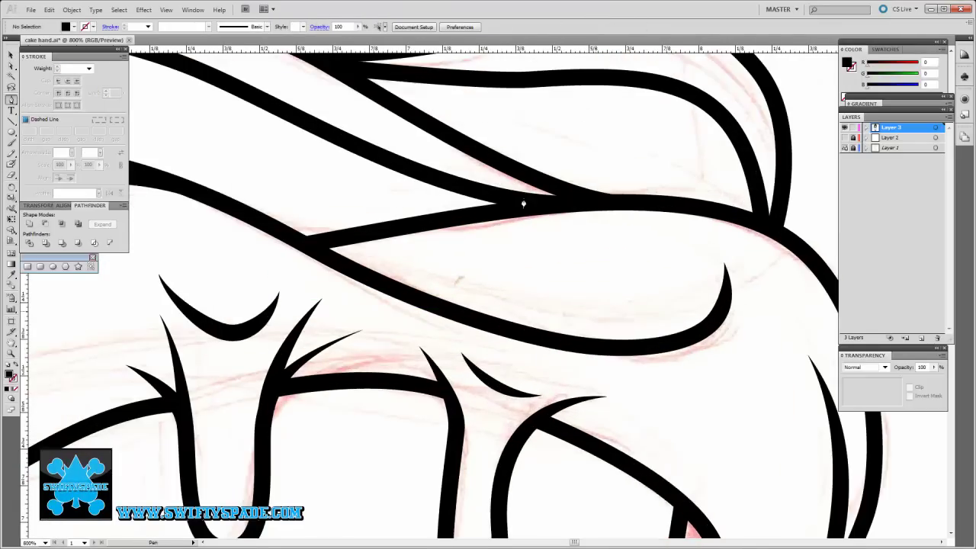
{"action": "scroll", "coordinate": [538, 171], "scroll_direction": "up", "scroll_amount": 1}
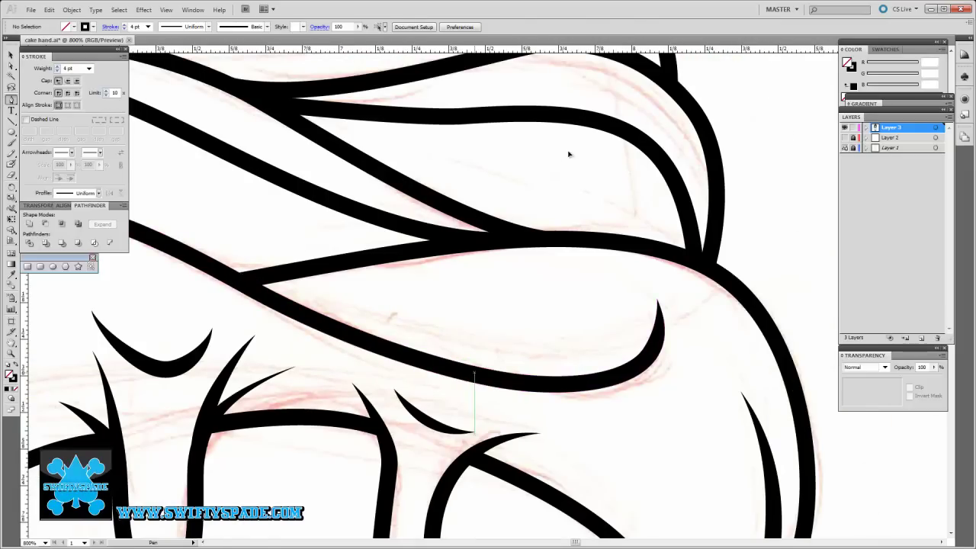
{"action": "left_click_drag", "start_coordinate": [523, 263], "coordinate": [476, 373]}
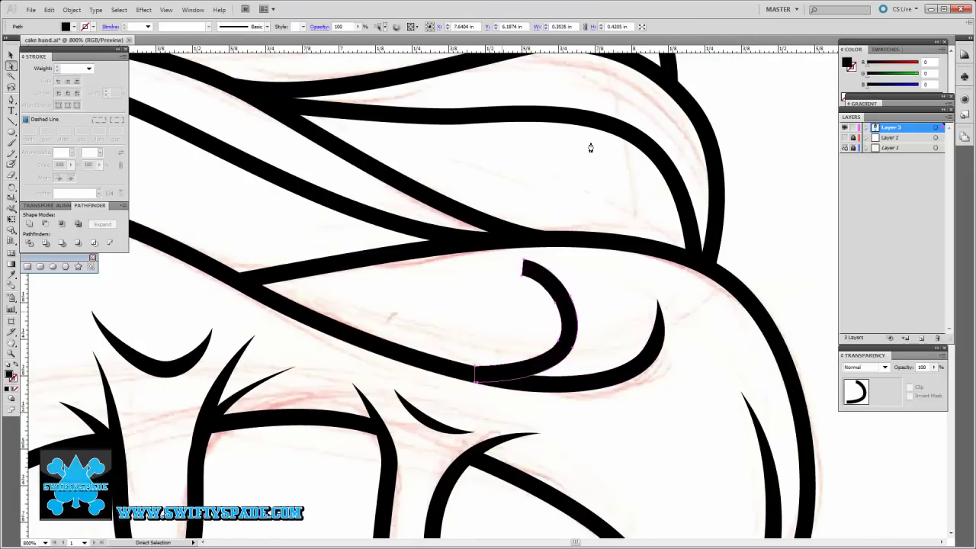
{"action": "left_click", "coordinate": [565, 138]}
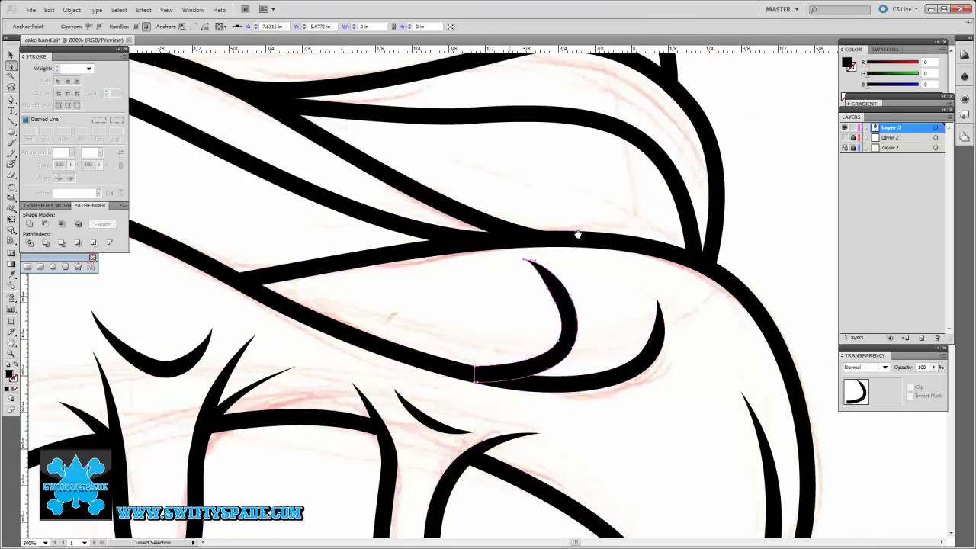
{"action": "key", "text": "ctrl+shift+a"}
{"action": "key", "text": "ctrl+0"}
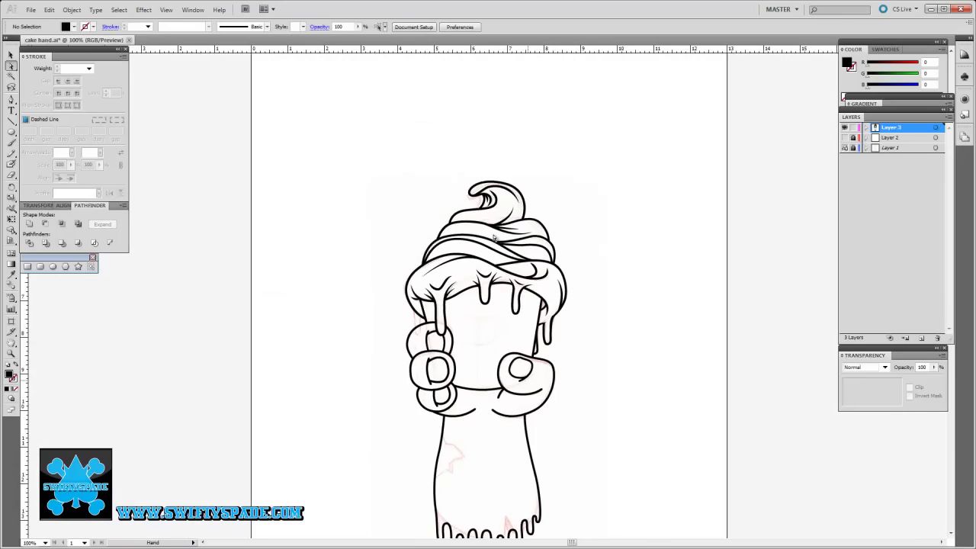
Draw a curved Pen accent path along the upper cream layer
{"action": "key", "text": "ctrl+equal"}
{"action": "key", "text": "ctrl+equal"}
{"action": "key", "text": "ctrl+equal"}
{"action": "scroll", "coordinate": [490, 234], "scroll_direction": "up", "scroll_amount": 5}
{"action": "key", "text": "p"}
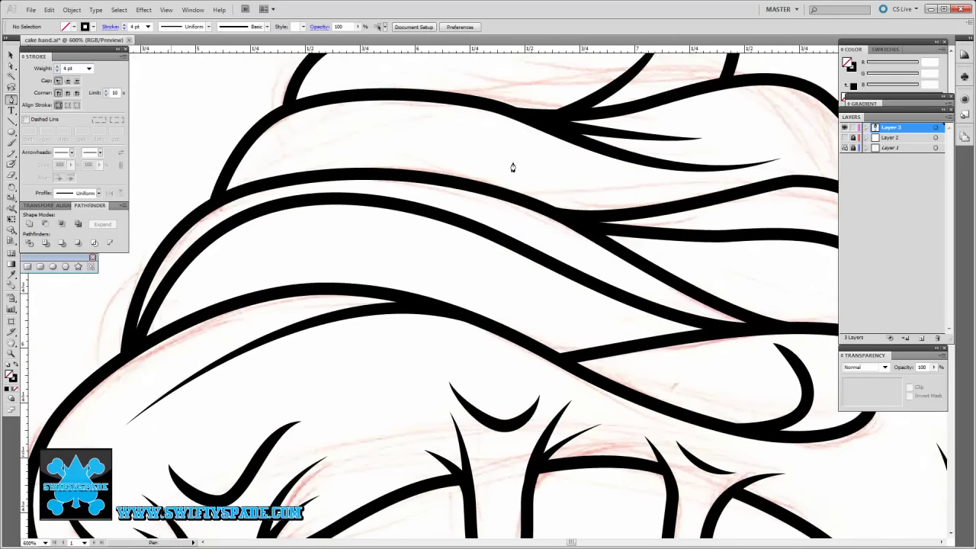
{"action": "left_click_drag", "start_coordinate": [512, 167], "coordinate": [596, 111]}
{"action": "left_click", "coordinate": [480, 197]}
{"action": "left_click_drag", "start_coordinate": [226, 289], "coordinate": [160, 404]}
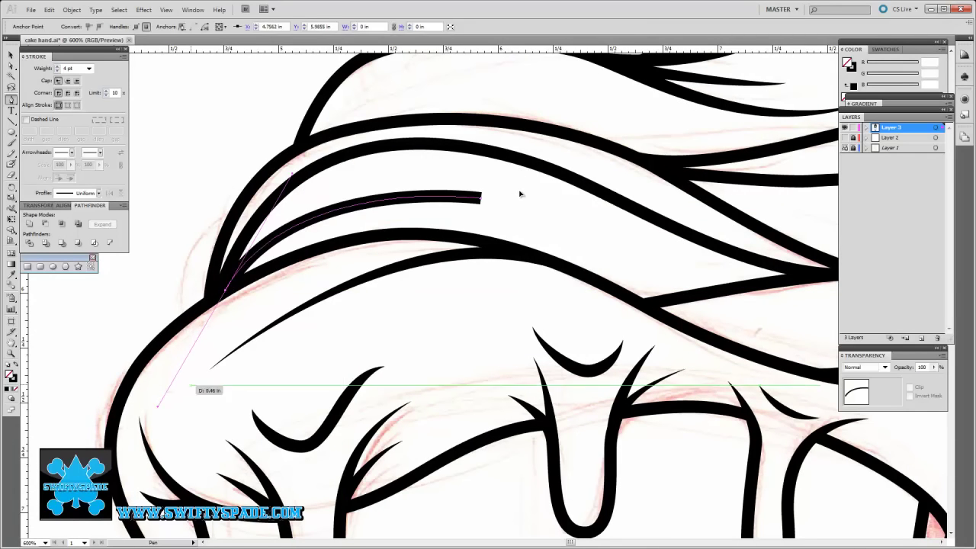
{"action": "key", "text": "ctrl+shift+a"}
Add a second accent path following the right cream swirl
{"action": "left_click_drag", "start_coordinate": [630, 196], "coordinate": [577, 257]}
{"action": "scroll", "coordinate": [579, 255], "scroll_direction": "right", "scroll_amount": 3}
{"action": "scroll", "coordinate": [581, 255], "scroll_direction": "down", "scroll_amount": 5}
{"action": "scroll", "coordinate": [579, 244], "scroll_direction": "up", "scroll_amount": 5}
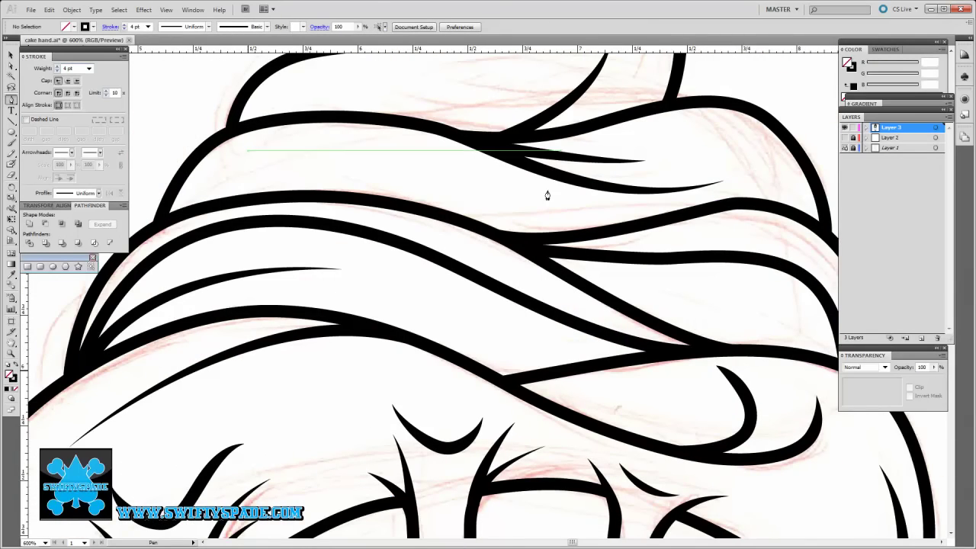
{"action": "scroll", "coordinate": [527, 199], "scroll_direction": "right", "scroll_amount": 3}
{"action": "left_click", "coordinate": [450, 257]}
{"action": "left_click", "coordinate": [633, 343]}
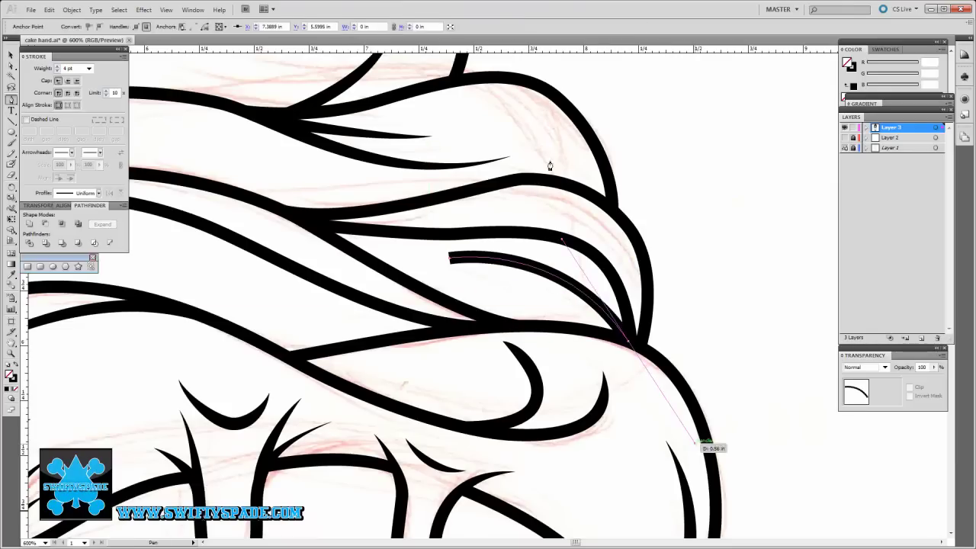
{"action": "key", "text": "ctrl+shift+a"}
{"action": "key", "text": "ctrl+minus"}
{"action": "key", "text": "ctrl+minus"}
{"action": "key", "text": "ctrl+minus"}
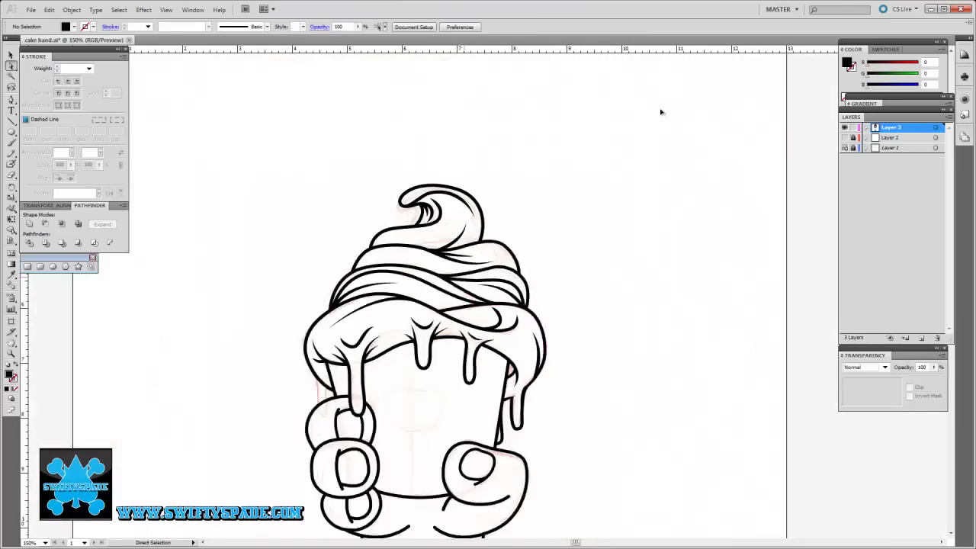
Zoom in on the right fist and finish the accent stroke along its right side
{"action": "scroll", "coordinate": [661, 113], "scroll_direction": "down", "scroll_amount": 1}
{"action": "scroll", "coordinate": [632, 137], "scroll_direction": "down", "scroll_amount": 3}
{"action": "scroll", "coordinate": [614, 153], "scroll_direction": "down", "scroll_amount": 3}
{"action": "key", "text": "ctrl+plus"}
{"action": "key", "text": "ctrl+plus"}
{"action": "key", "text": "ctrl+plus"}
{"action": "key", "text": "ctrl+plus"}
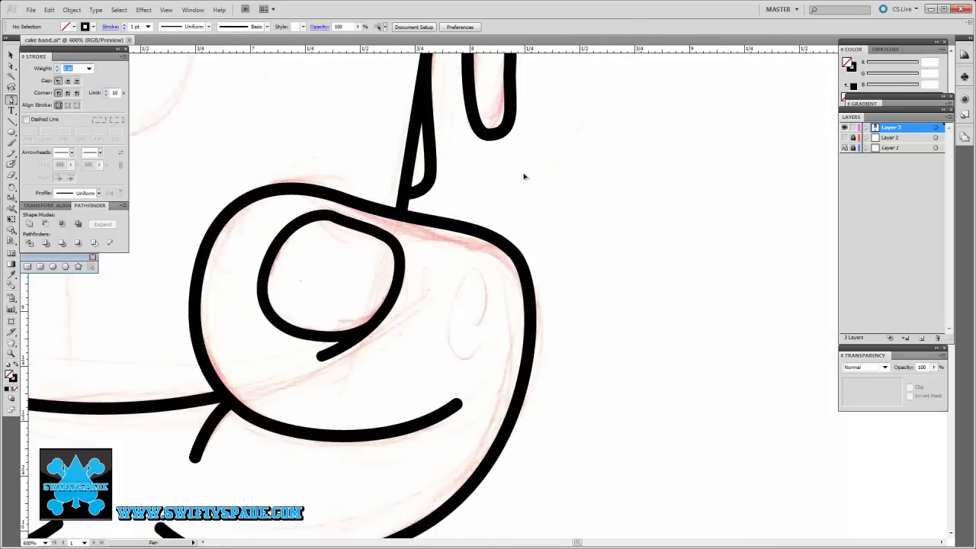
{"action": "key", "text": "ctrl+f"}
{"action": "key", "text": "a"}
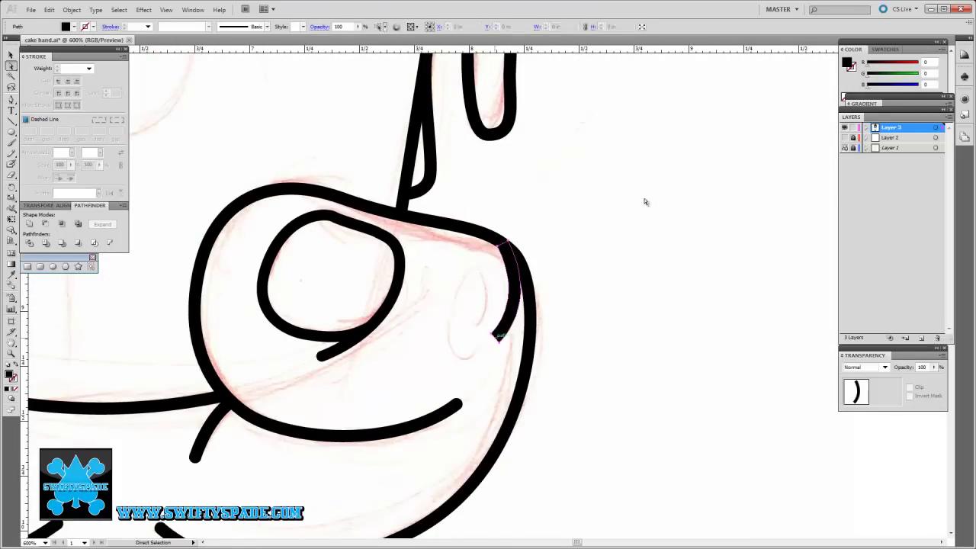
Reshape the end of the short accent stroke with Direct Selection
{"action": "scroll", "coordinate": [475, 200], "scroll_direction": "left", "scroll_amount": 5}
{"action": "scroll", "coordinate": [476, 202], "scroll_direction": "left", "scroll_amount": 5}
{"action": "scroll", "coordinate": [476, 202], "scroll_direction": "right", "scroll_amount": 6}
{"action": "scroll", "coordinate": [476, 202], "scroll_direction": "up", "scroll_amount": 1}
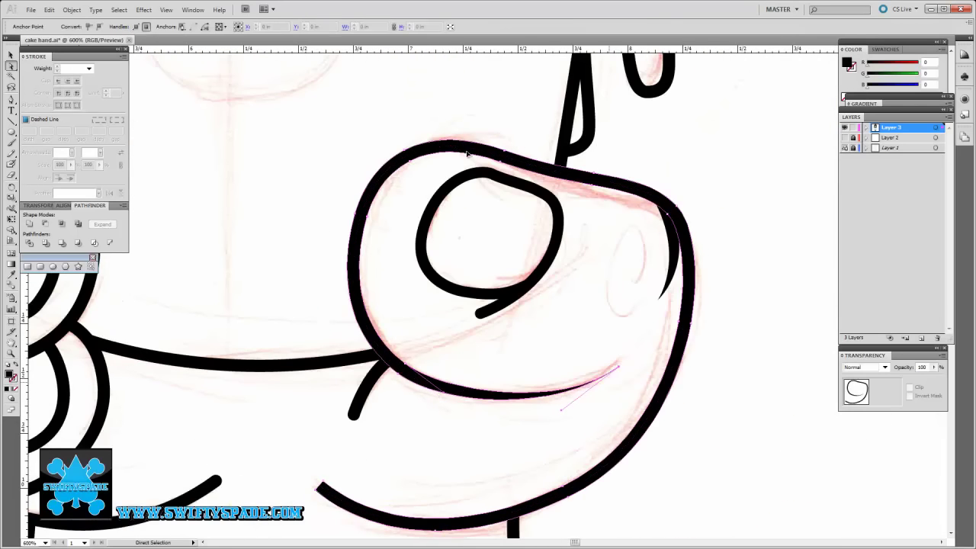
{"action": "scroll", "coordinate": [481, 187], "scroll_direction": "down", "scroll_amount": 2}
{"action": "scroll", "coordinate": [481, 187], "scroll_direction": "left", "scroll_amount": 1}
{"action": "scroll", "coordinate": [483, 218], "scroll_direction": "up", "scroll_amount": 1}
{"action": "scroll", "coordinate": [483, 218], "scroll_direction": "left", "scroll_amount": 1}
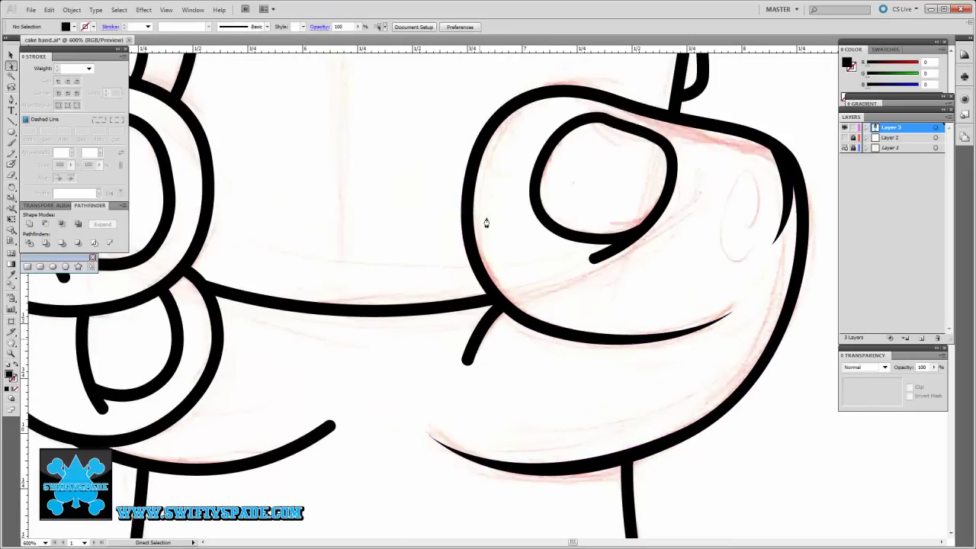
{"action": "left_click_drag", "start_coordinate": [492, 348], "coordinate": [505, 353]}
Adjust the accent curve along the fist's underside, then zoom out to the whole drawing
{"action": "scroll", "coordinate": [524, 356], "scroll_direction": "left", "scroll_amount": 3}
{"action": "scroll", "coordinate": [525, 356], "scroll_direction": "down", "scroll_amount": 1}
{"action": "key", "text": "ctrl+z"}
{"action": "key", "text": "ctrl+z"}
{"action": "key", "text": "ctrl+z"}
{"action": "key", "text": "ctrl+z"}
{"action": "key", "text": "ctrl+z"}
{"action": "scroll", "coordinate": [518, 259], "scroll_direction": "up", "scroll_amount": 3}
{"action": "scroll", "coordinate": [518, 259], "scroll_direction": "left", "scroll_amount": 3}
{"action": "scroll", "coordinate": [517, 252], "scroll_direction": "right", "scroll_amount": 5}
{"action": "scroll", "coordinate": [574, 188], "scroll_direction": "up", "scroll_amount": 1}
{"action": "key", "text": "ctrl+1"}
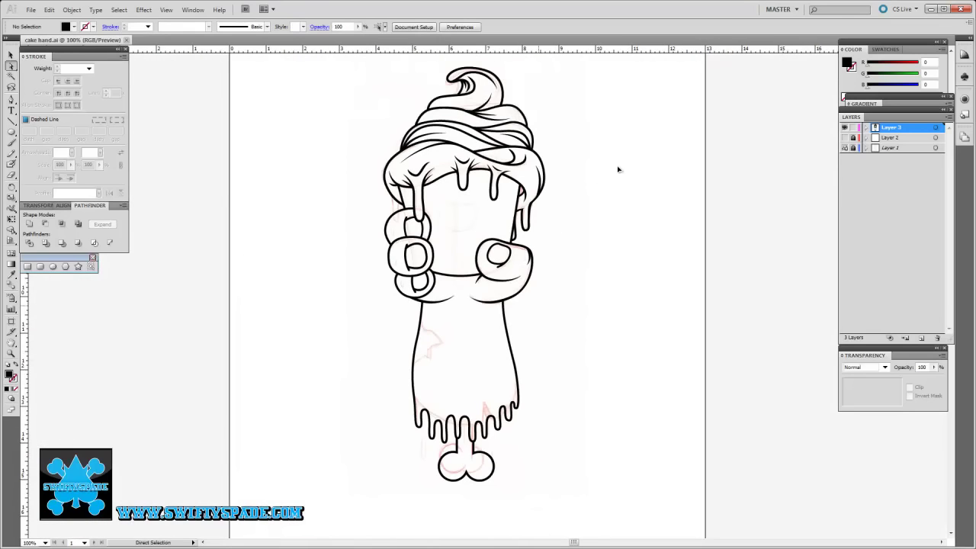
Turn the first left-fist knuckle curve into a solid black crescent
{"action": "scroll", "coordinate": [676, 160], "scroll_direction": "up", "scroll_amount": 5}
{"action": "scroll", "coordinate": [621, 218], "scroll_direction": "down", "scroll_amount": 3}
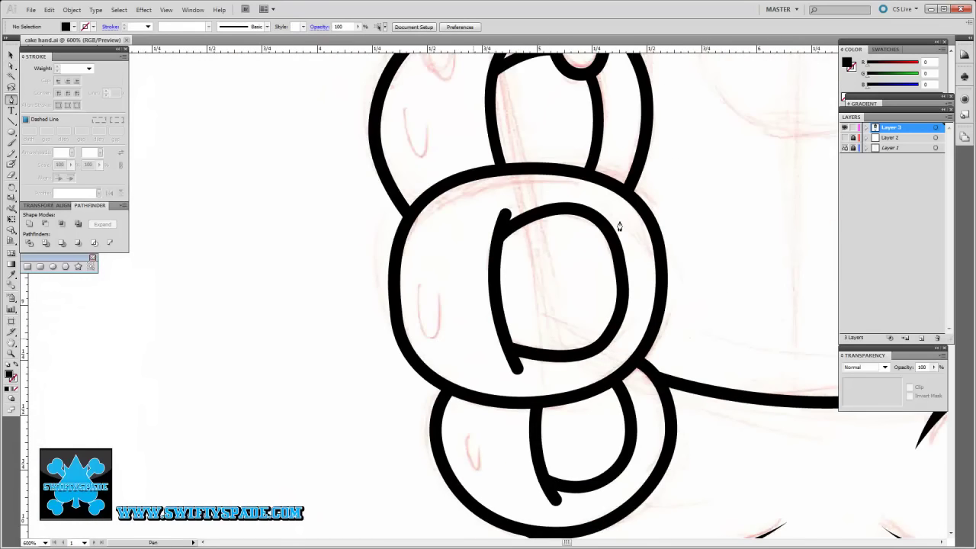
{"action": "left_click_drag", "start_coordinate": [620, 218], "coordinate": [592, 262]}
{"action": "scroll", "coordinate": [459, 272], "scroll_direction": "up", "scroll_amount": 3}
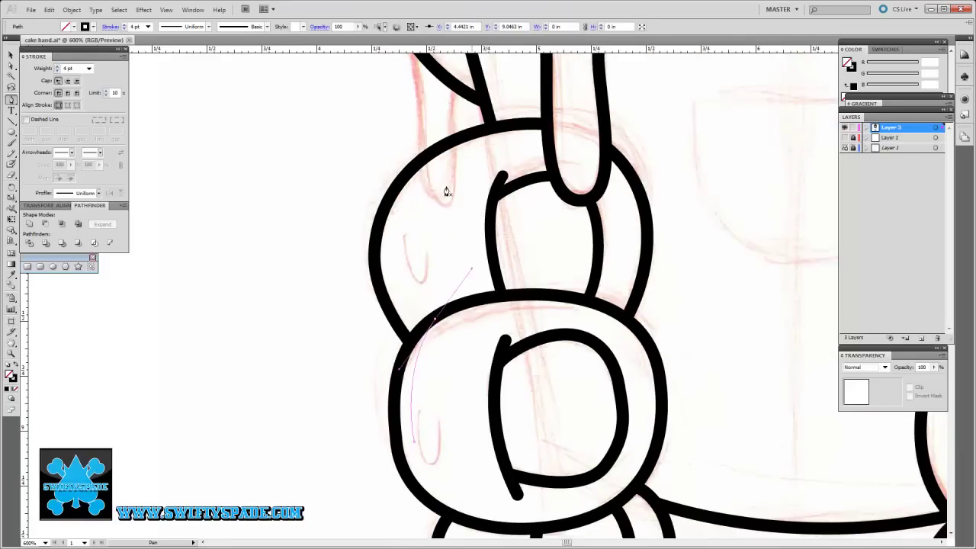
{"action": "key", "text": "shift+x"}
{"action": "key", "text": "p"}
Give the lower knuckle accent black fill with no stroke and deselect it
{"action": "left_click_drag", "start_coordinate": [630, 439], "coordinate": [573, 195]}
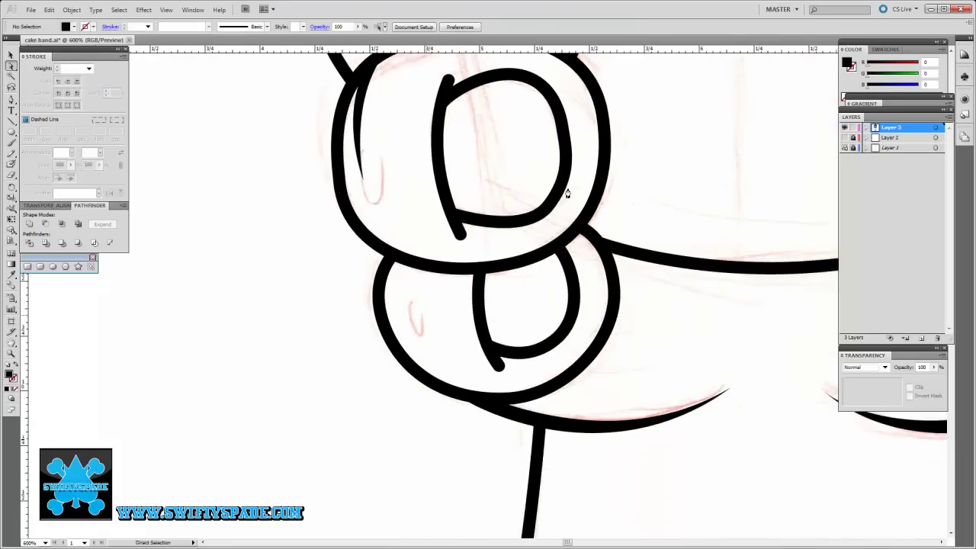
{"action": "key", "text": "a"}
{"action": "key", "text": "shift+x"}
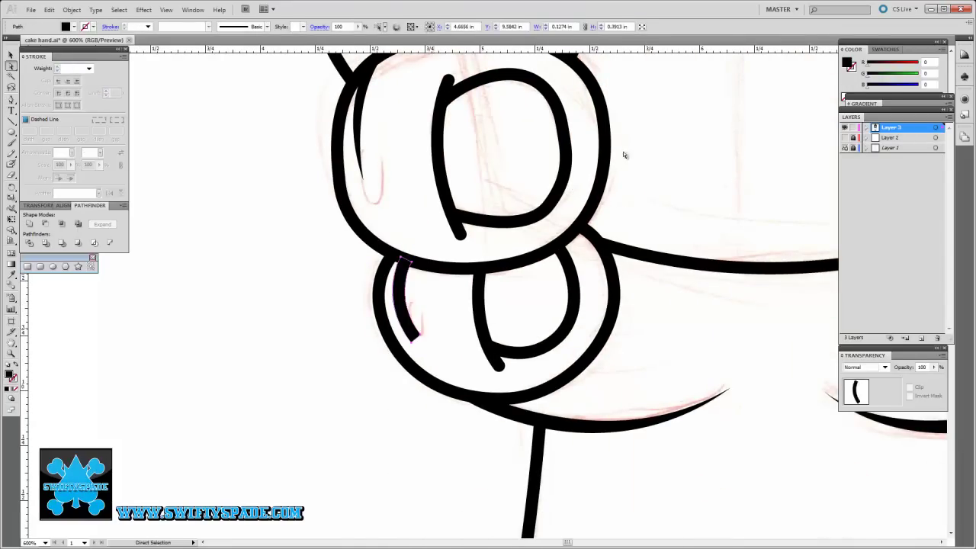
{"action": "scroll", "coordinate": [570, 218], "scroll_direction": "up", "scroll_amount": 3}
{"action": "key", "text": "ctrl+shift+a"}
{"action": "key", "text": "p"}
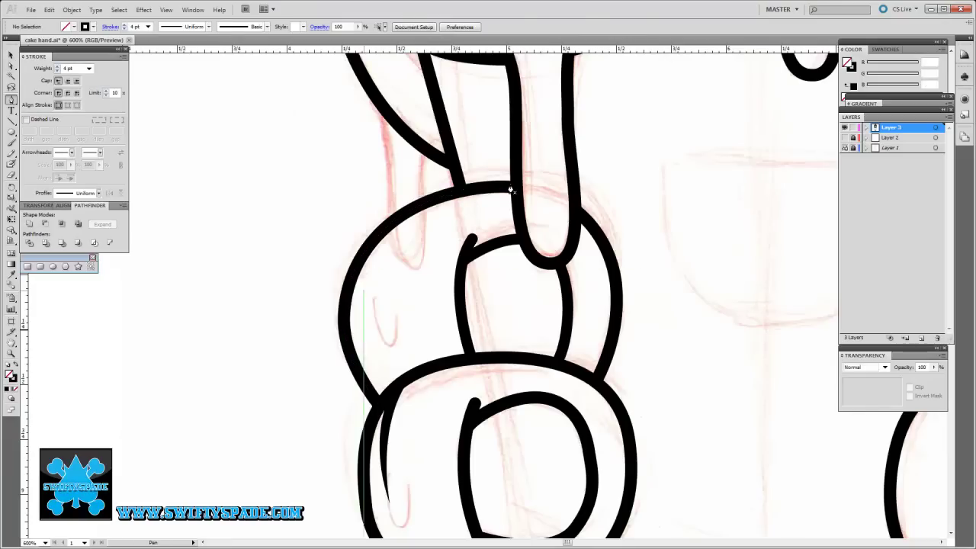
Draw a black-filled accent sliver curving down the upper knuckle's edge
{"action": "left_click", "coordinate": [385, 267]}
{"action": "left_click_drag", "start_coordinate": [390, 394], "coordinate": [414, 442]}
{"action": "key", "text": "shift+x"}
{"action": "key", "text": "ctrl+shift+a"}
{"action": "key", "text": "a"}
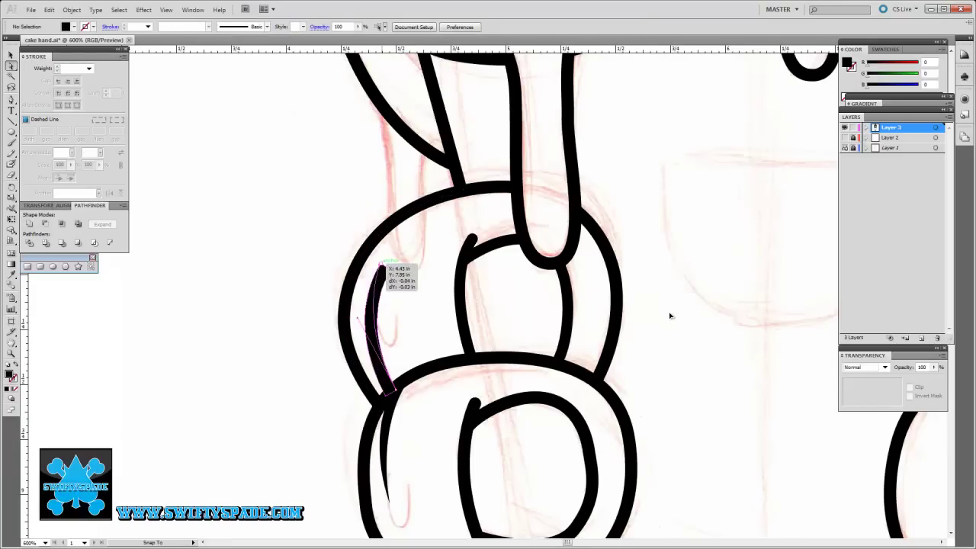
{"action": "scroll", "coordinate": [670, 320], "scroll_direction": "down", "scroll_amount": 5}
{"action": "scroll", "coordinate": [636, 353], "scroll_direction": "up", "scroll_amount": 3}
{"action": "scroll", "coordinate": [661, 230], "scroll_direction": "up", "scroll_amount": 3}
Try tapering a sliver along the drip above the knuckle, undo it, and deselect
{"action": "left_click_drag", "start_coordinate": [499, 269], "coordinate": [491, 209]}
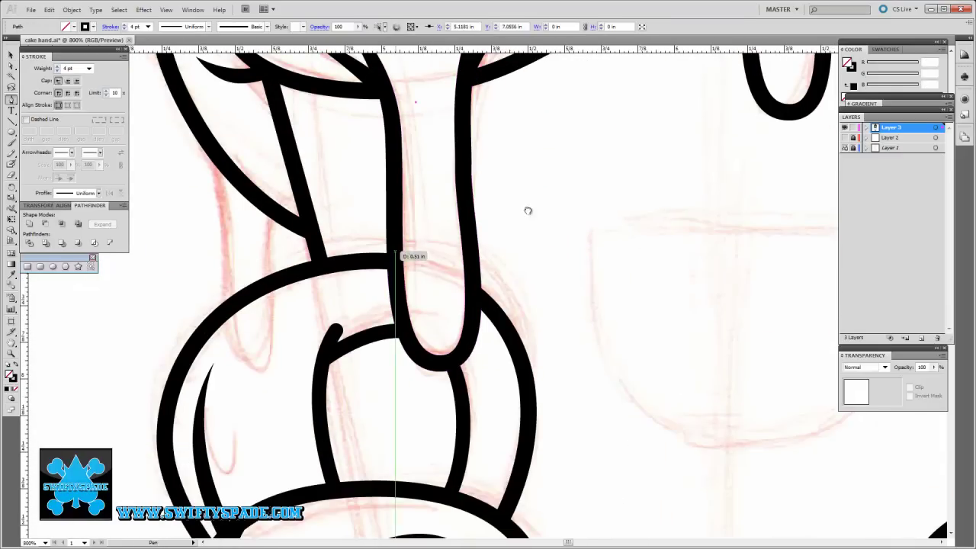
{"action": "left_click_drag", "start_coordinate": [398, 301], "coordinate": [391, 266]}
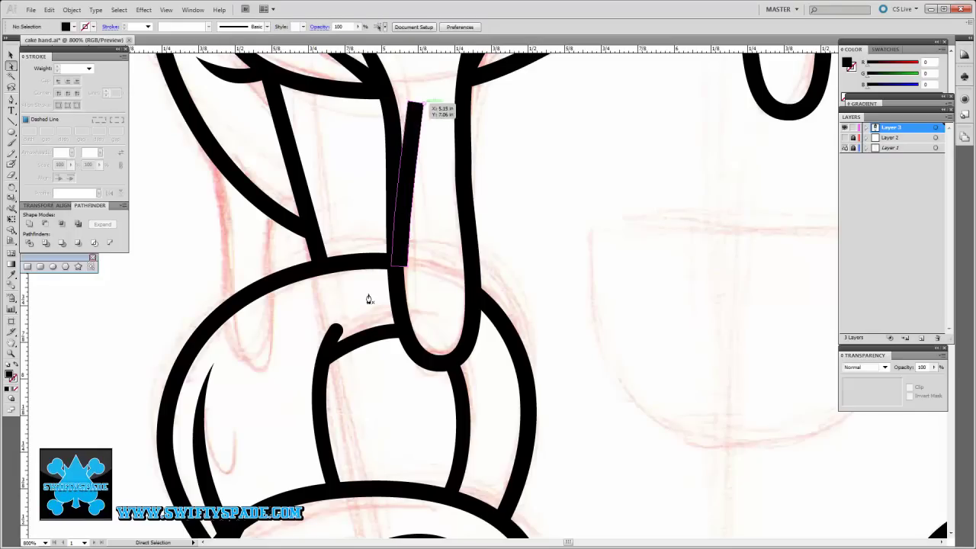
{"action": "key", "text": "ctrl+z"}
{"action": "left_click", "coordinate": [342, 316]}
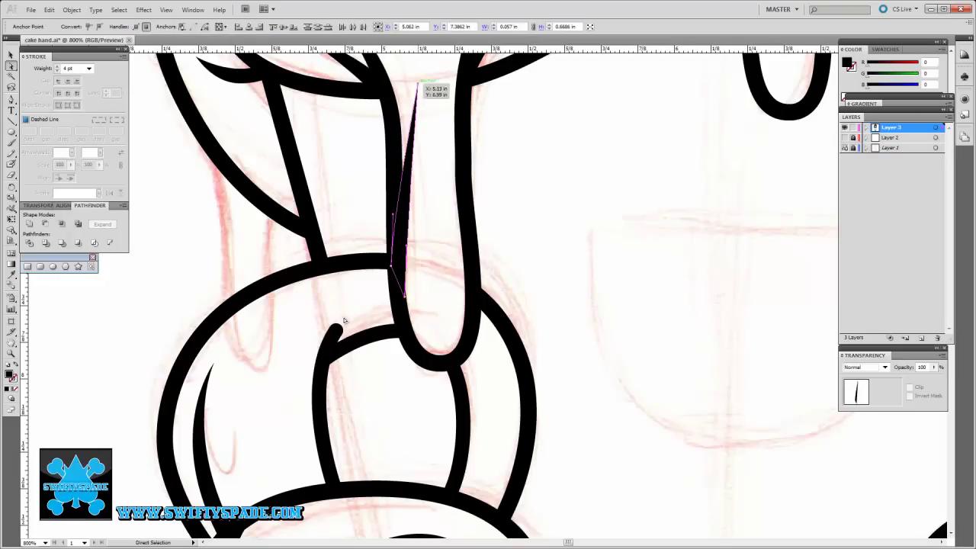
{"action": "key", "text": "ctrl+minus"}
{"action": "key", "text": "ctrl+minus"}
{"action": "key", "text": "ctrl+minus"}
{"action": "key", "text": "ctrl+plus"}
{"action": "key", "text": "ctrl+plus"}
{"action": "key", "text": "ctrl+plus"}
{"action": "key", "text": "ctrl+plus"}
{"action": "key", "text": "p"}
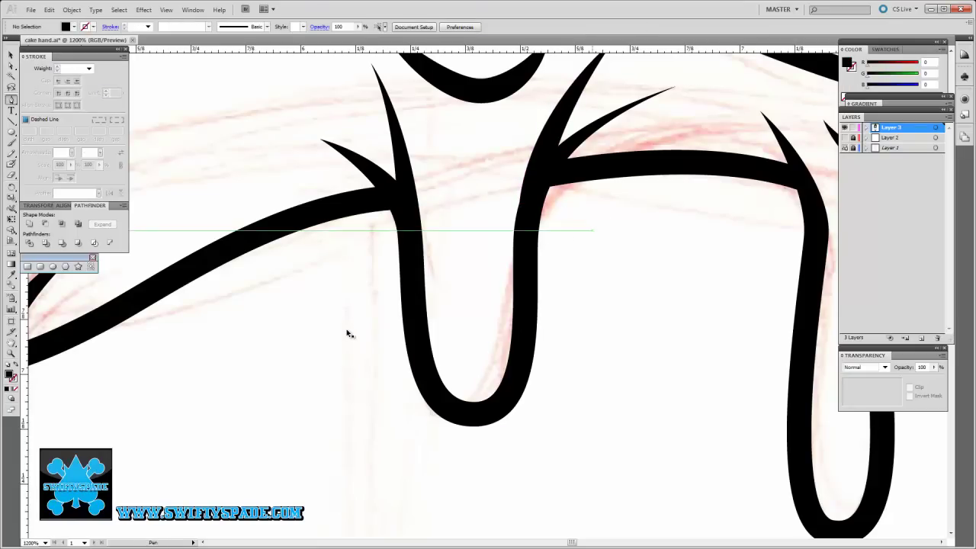
Draw a tapered black sliver hugging the inner edge of a cream drip at close zoom
{"action": "left_click", "coordinate": [493, 208]}
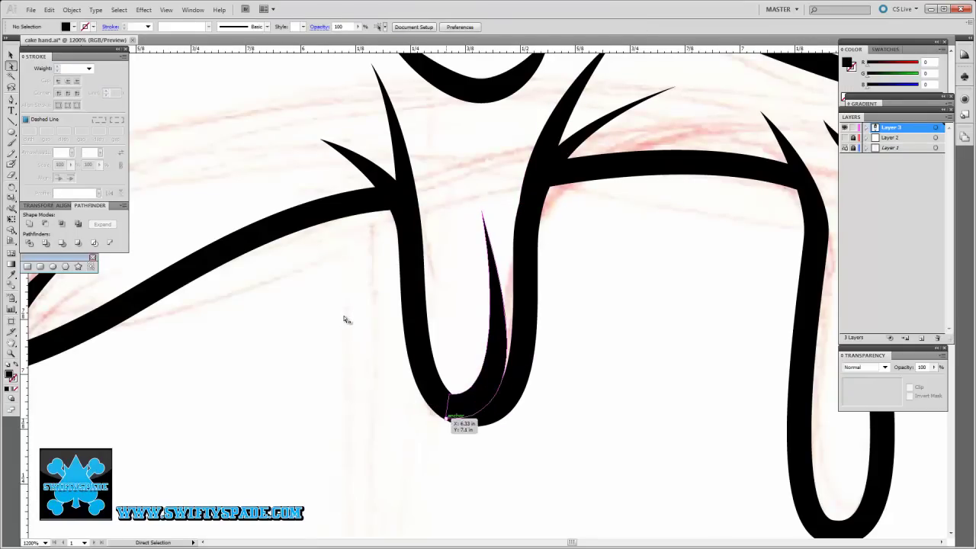
{"action": "key", "text": "ctrl+equal"}
{"action": "key", "text": "ctrl+equal"}
{"action": "key", "text": "ctrl+equal"}
{"action": "key", "text": "ctrl+equal"}
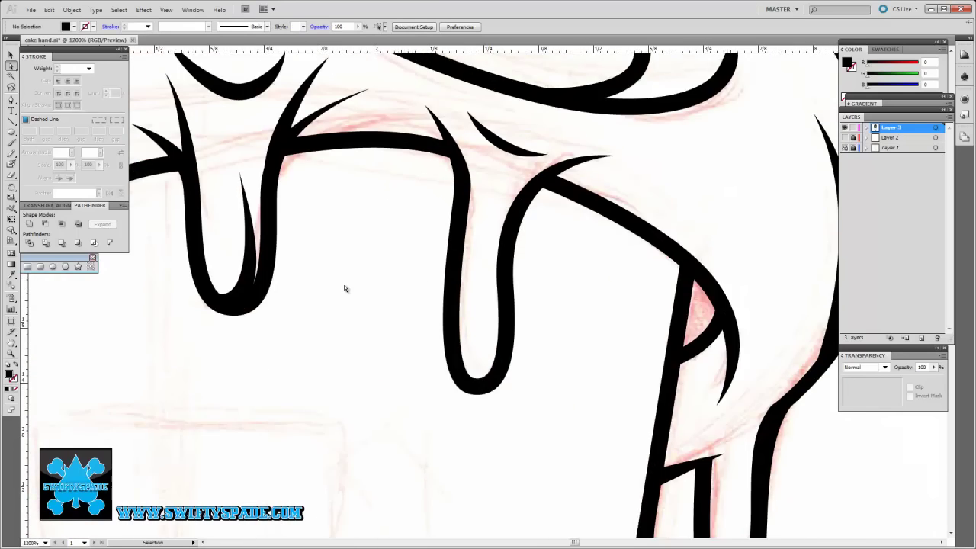
{"action": "key", "text": "ctrl+equal"}
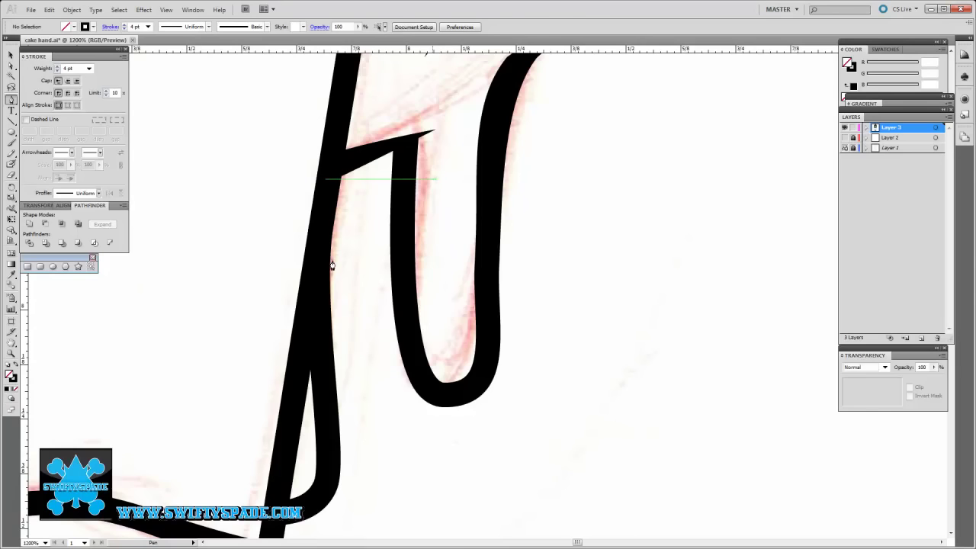
{"action": "key", "text": "a"}
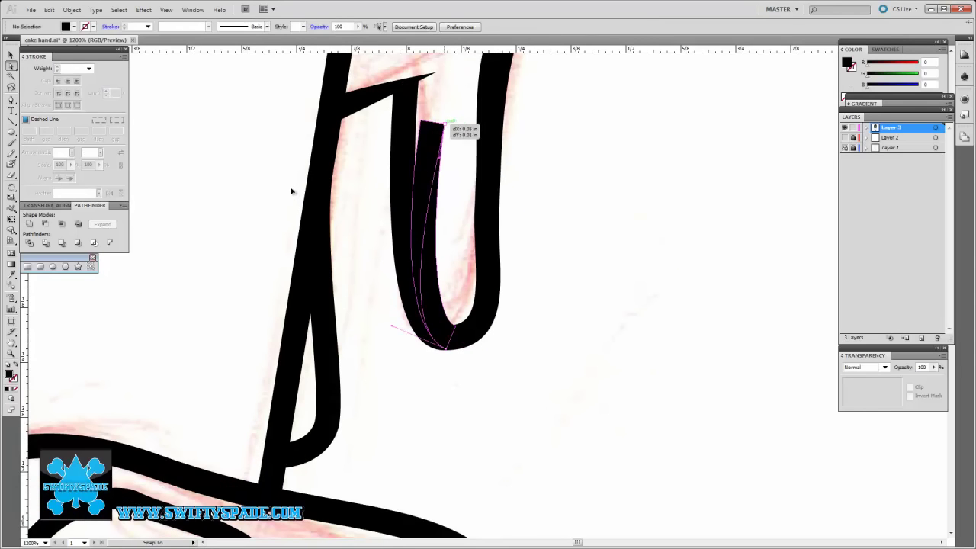
{"action": "key", "text": "ctrl+shift+a"}
{"action": "scroll", "coordinate": [358, 283], "scroll_direction": "down", "scroll_amount": 3}
{"action": "scroll", "coordinate": [368, 324], "scroll_direction": "down", "scroll_amount": 3}
{"action": "scroll", "coordinate": [369, 325], "scroll_direction": "up", "scroll_amount": 4}
Position a thin tapered accent curve just beneath the top frosting curl
{"action": "scroll", "coordinate": [384, 292], "scroll_direction": "up", "scroll_amount": 5}
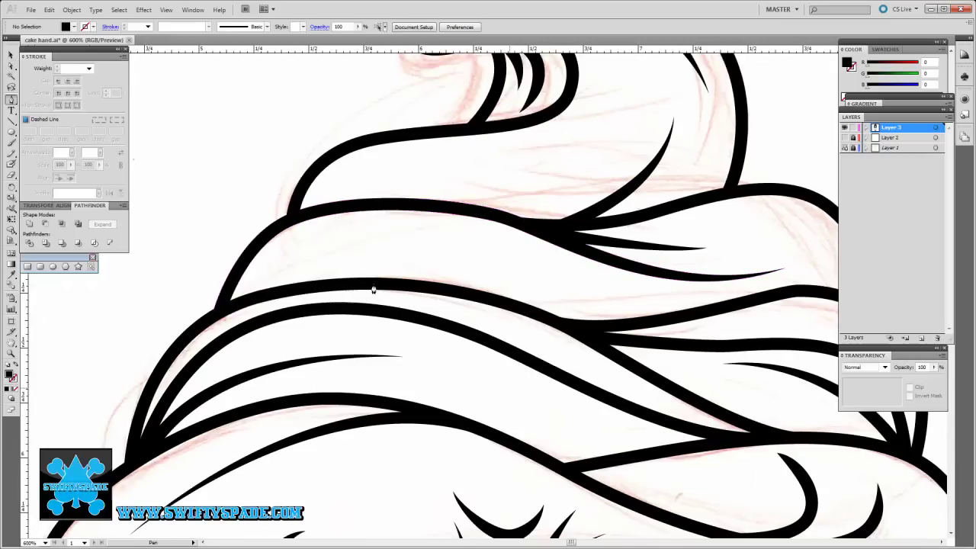
{"action": "left_click_drag", "start_coordinate": [394, 242], "coordinate": [470, 207]}
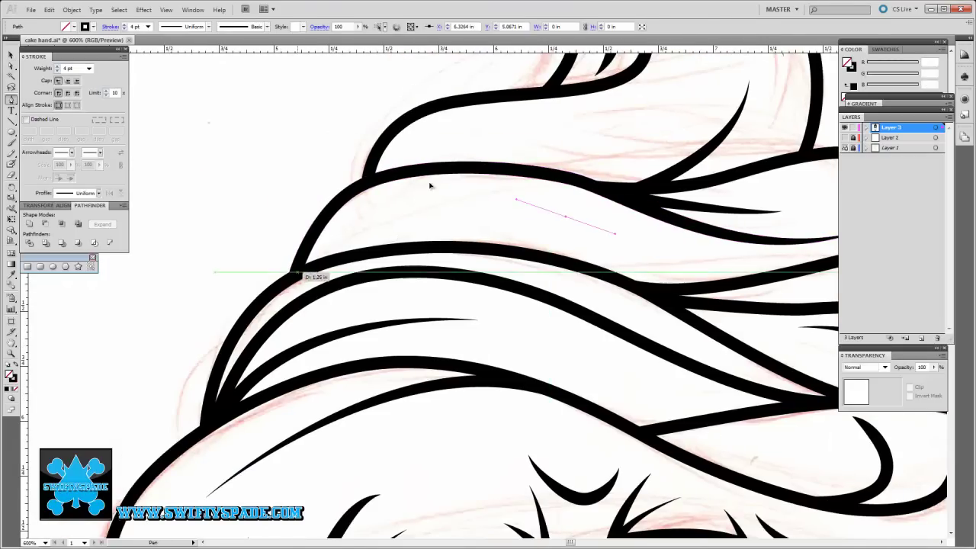
{"action": "key", "text": "a"}
{"action": "key", "text": "ctrl+shift+a"}
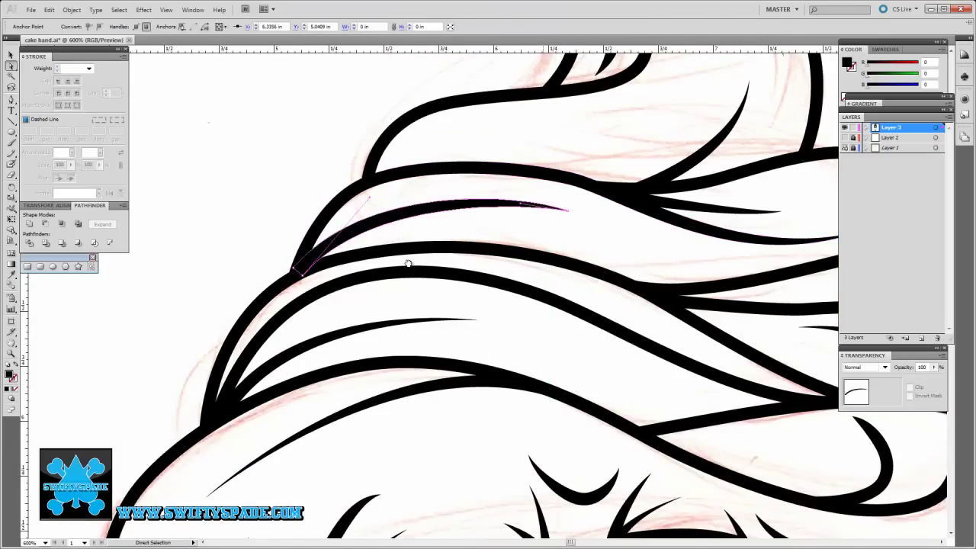
{"action": "left_click_drag", "start_coordinate": [394, 181], "coordinate": [332, 329]}
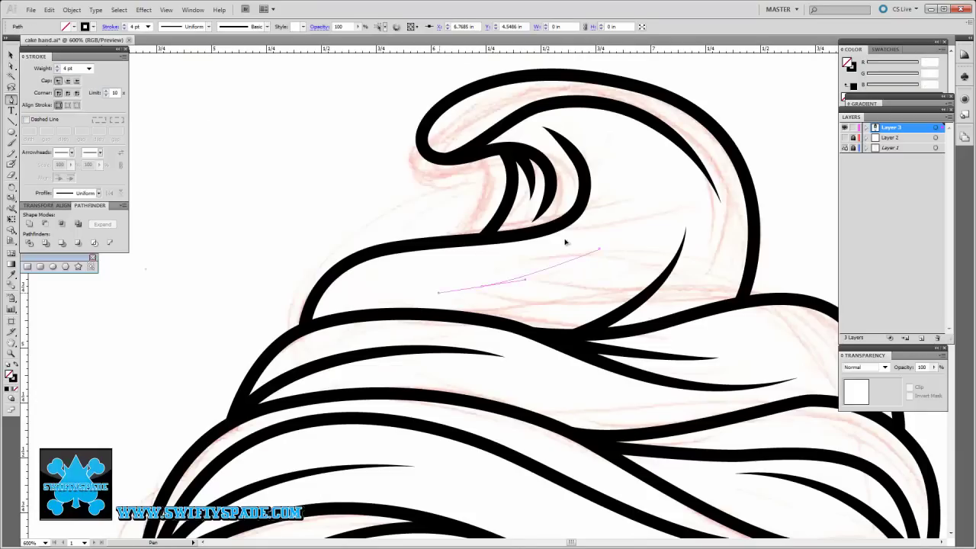
{"action": "left_click_drag", "start_coordinate": [595, 247], "coordinate": [600, 251]}
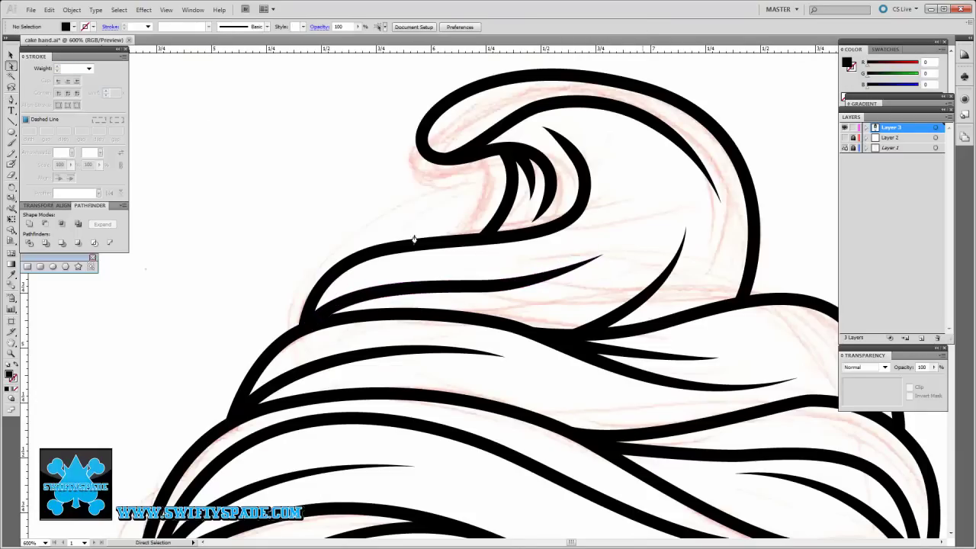
{"action": "key", "text": "ctrl+minus"}
{"action": "key", "text": "ctrl+minus"}
{"action": "key", "text": "ctrl+minus"}
{"action": "key", "text": "ctrl+plus"}
{"action": "key", "text": "ctrl+plus"}
{"action": "key", "text": "ctrl+plus"}
{"action": "key", "text": "ctrl+plus"}
Draw a tapered black accent curve along the right frosting drip
{"action": "key", "text": "p"}
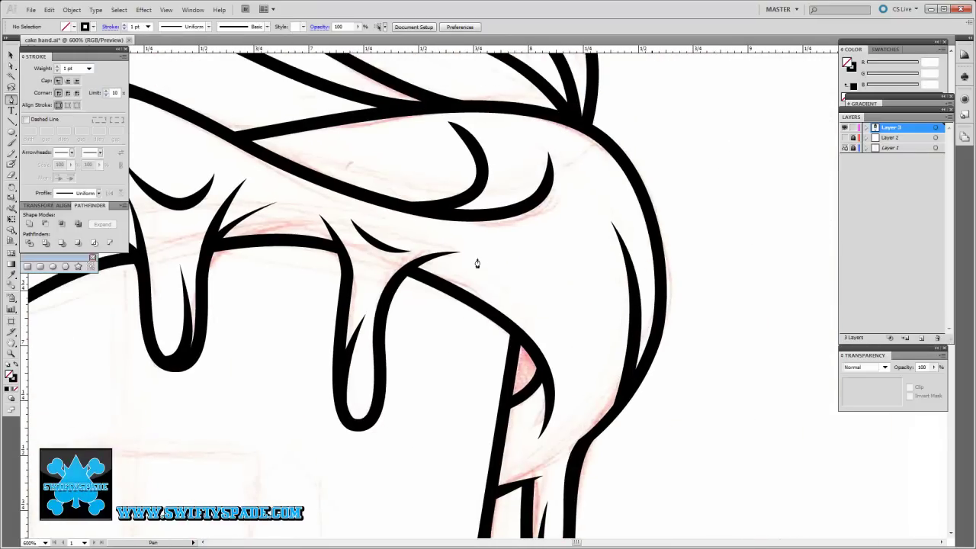
{"action": "left_click_drag", "start_coordinate": [513, 287], "coordinate": [461, 149]}
{"action": "key", "text": "a"}
{"action": "key", "text": "shift+x"}
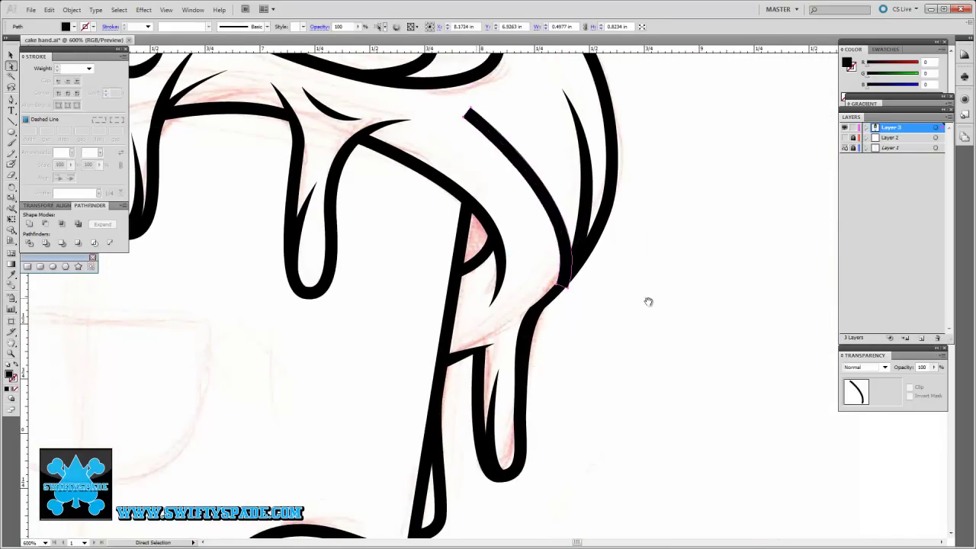
{"action": "key", "text": "shift+e"}
{"action": "scroll", "coordinate": [562, 342], "scroll_direction": "left", "scroll_amount": 5}
{"action": "scroll", "coordinate": [577, 344], "scroll_direction": "left", "scroll_amount": 5}
{"action": "key", "text": "a"}
{"action": "left_click_drag", "start_coordinate": [418, 355], "coordinate": [372, 279]}
Add a tapered accent line curving left from the cup-bottom line junction
{"action": "key", "text": "ctrl+minus"}
{"action": "key", "text": "ctrl+minus"}
{"action": "key", "text": "ctrl+minus"}
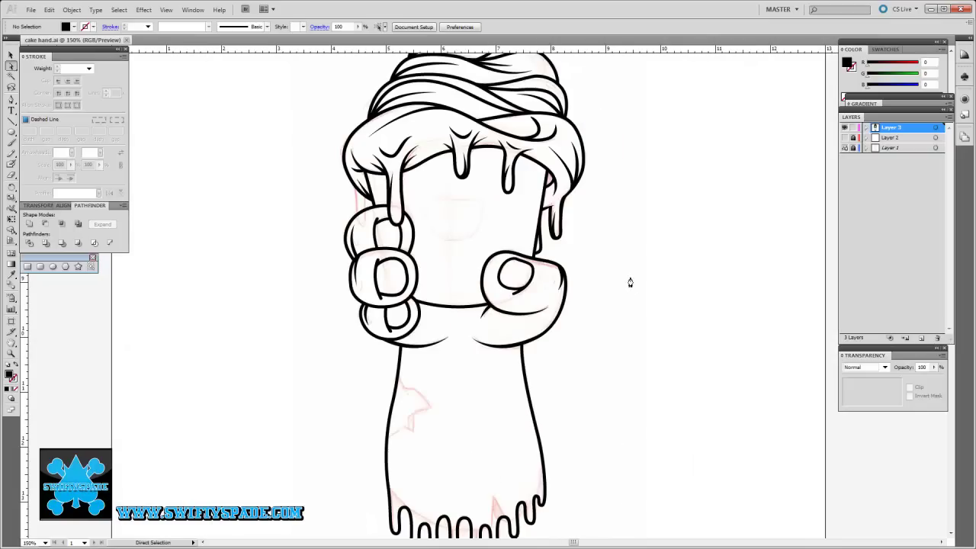
{"action": "key", "text": "ctrl+plus"}
{"action": "key", "text": "ctrl+plus"}
{"action": "key", "text": "ctrl+plus"}
{"action": "key", "text": "ctrl+plus"}
{"action": "key", "text": "ctrl+plus"}
{"action": "key", "text": "ctrl+plus"}
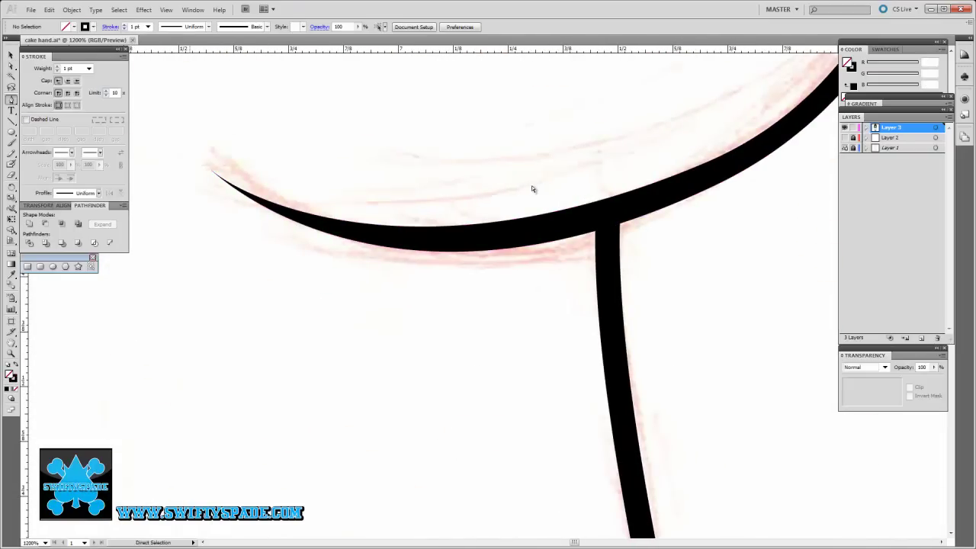
{"action": "left_click", "coordinate": [609, 225]}
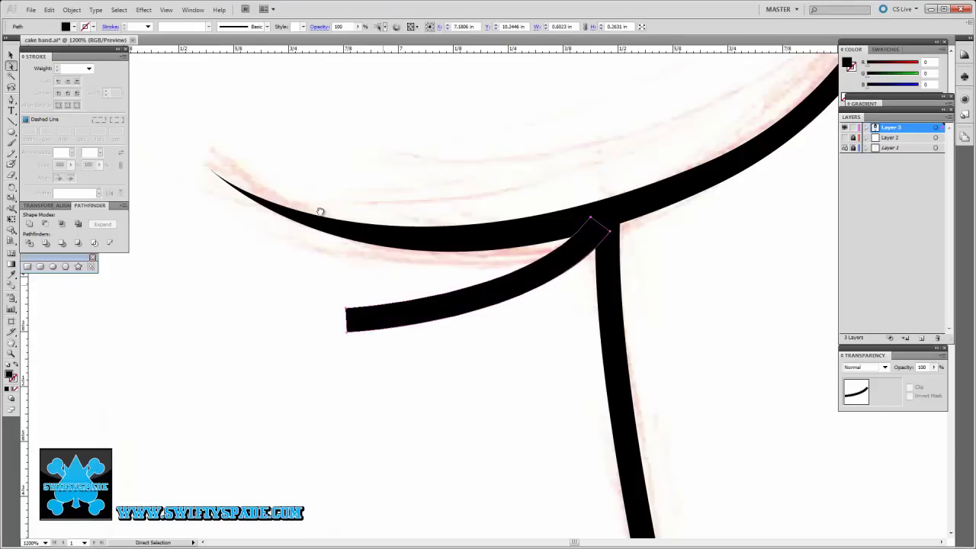
{"action": "mouse_move", "coordinate": [201, 277]}
{"action": "left_mouse_down"}
{"action": "mouse_move", "coordinate": [145, 335]}
{"action": "mouse_move", "coordinate": [250, 305]}
{"action": "mouse_move", "coordinate": [229, 359]}
{"action": "left_mouse_up"}
{"action": "left_click", "coordinate": [144, 343], "text": "ctrl"}
Add a tapered accent stroke beneath the curled fingers of the left fist
{"action": "key", "text": "ctrl+minus"}
{"action": "key", "text": "ctrl+minus"}
{"action": "left_click", "coordinate": [489, 417]}
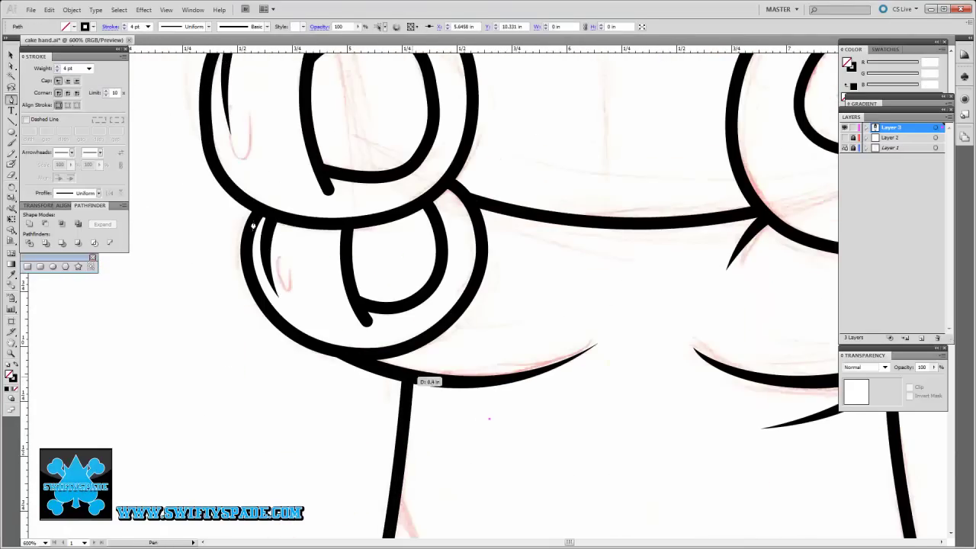
{"action": "key", "text": "a"}
{"action": "left_click", "coordinate": [386, 187]}
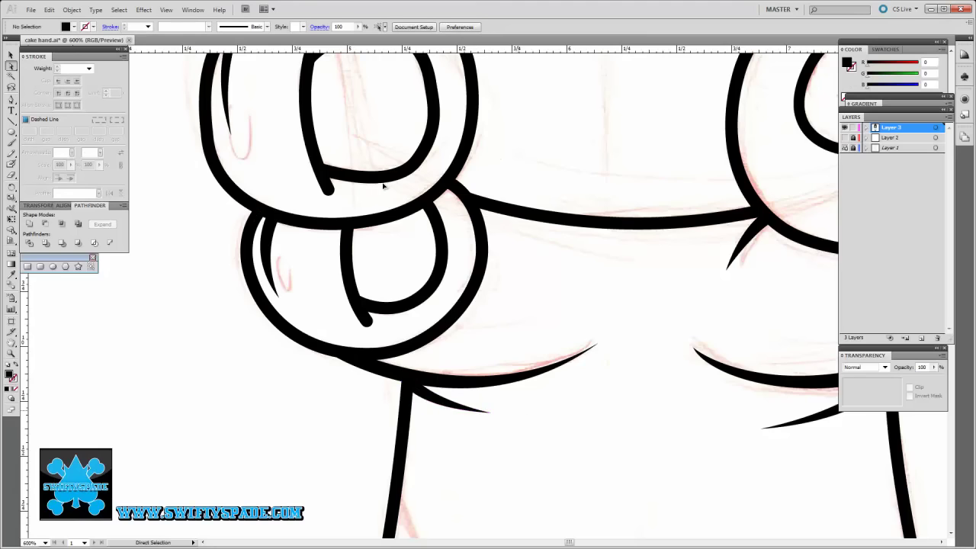
{"action": "key", "text": "ctrl+minus"}
{"action": "key", "text": "ctrl+minus"}
{"action": "key", "text": "ctrl+minus"}
{"action": "scroll", "coordinate": [455, 236], "scroll_direction": "down", "scroll_amount": 5}
{"action": "scroll", "coordinate": [455, 235], "scroll_direction": "up", "scroll_amount": 5}
Arch a tapered crescent accent over the first bottom drip
{"action": "scroll", "coordinate": [418, 220], "scroll_direction": "down", "scroll_amount": 4}
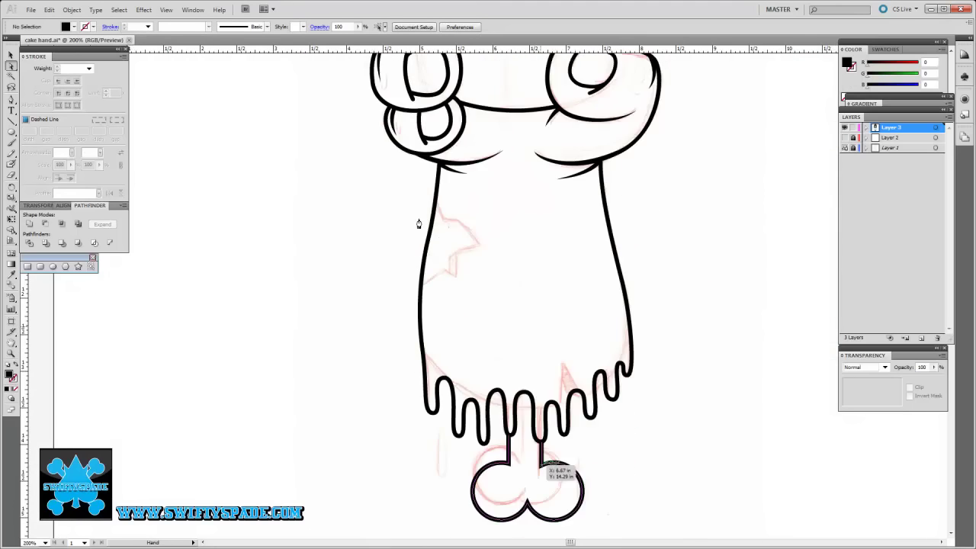
{"action": "key", "text": "ctrl+plus"}
{"action": "key", "text": "ctrl+plus"}
{"action": "key", "text": "ctrl+plus"}
{"action": "scroll", "coordinate": [468, 248], "scroll_direction": "down", "scroll_amount": 3}
{"action": "key", "text": "p"}
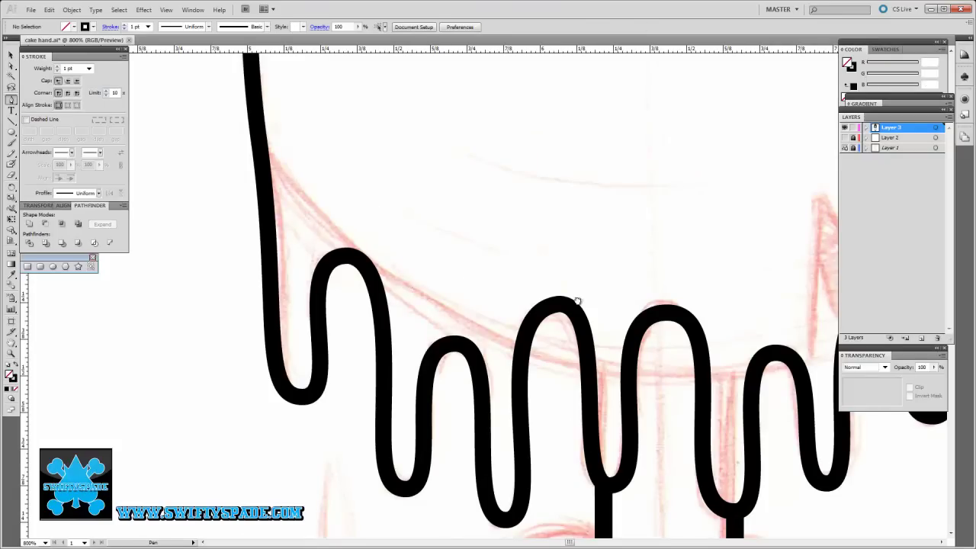
{"action": "left_click_drag", "start_coordinate": [345, 217], "coordinate": [385, 216]}
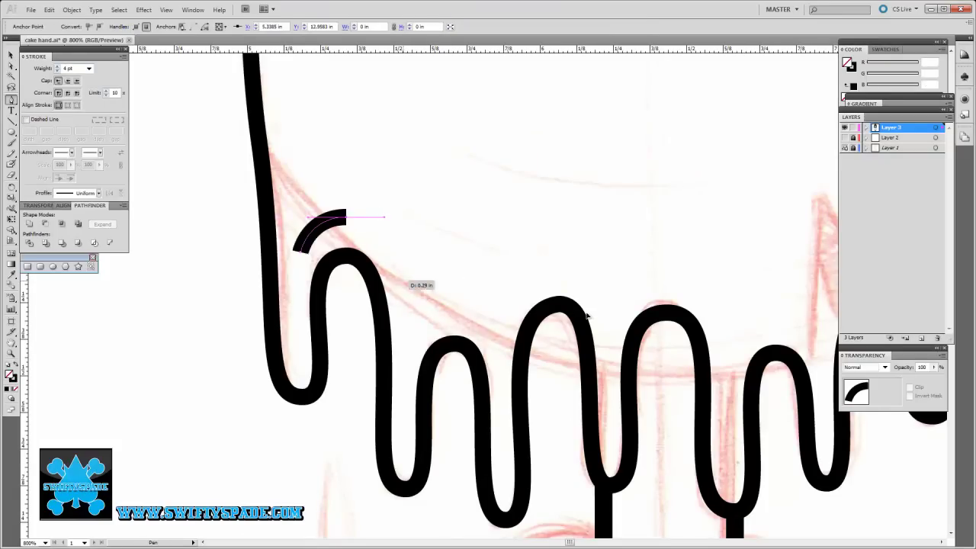
{"action": "key", "text": "a"}
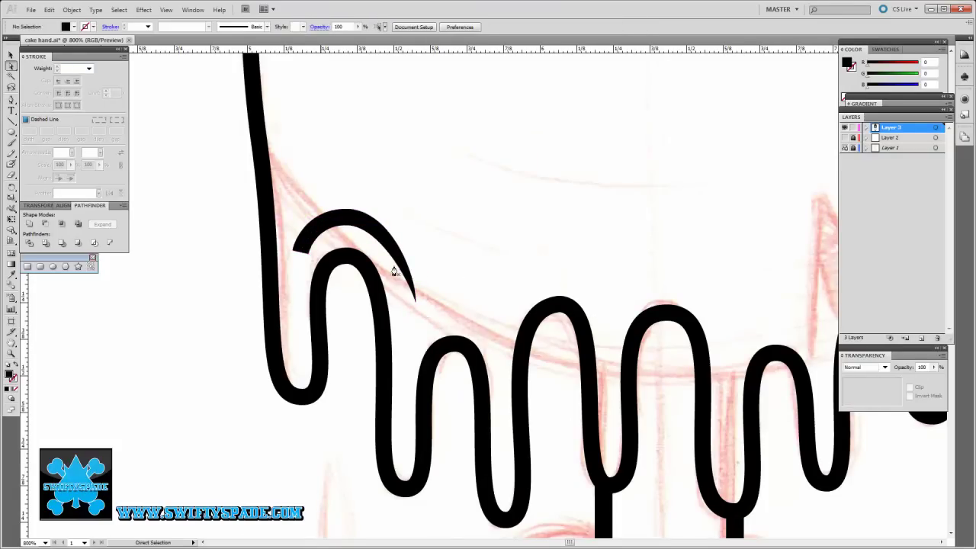
{"action": "left_click", "coordinate": [293, 345]}
Add a second tapered crescent and reshape it so its arm tapers more
{"action": "scroll", "coordinate": [292, 341], "scroll_direction": "right", "scroll_amount": 3}
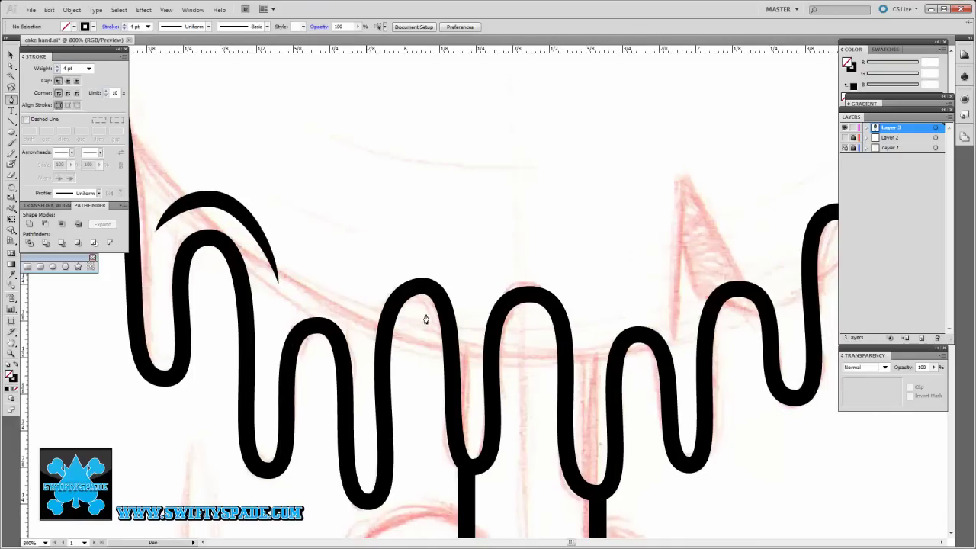
{"action": "key", "text": "a"}
{"action": "left_click", "coordinate": [472, 256]}
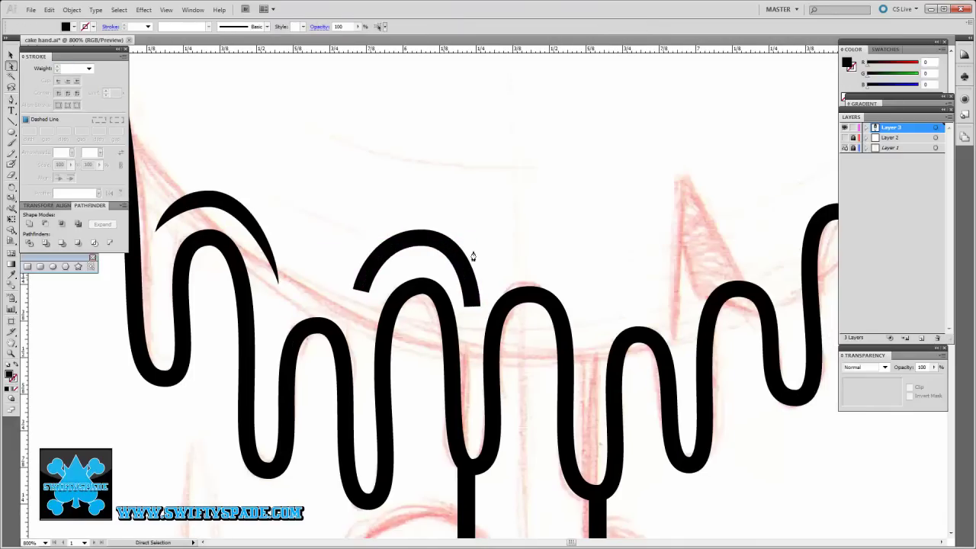
{"action": "left_click_drag", "start_coordinate": [358, 291], "coordinate": [352, 288]}
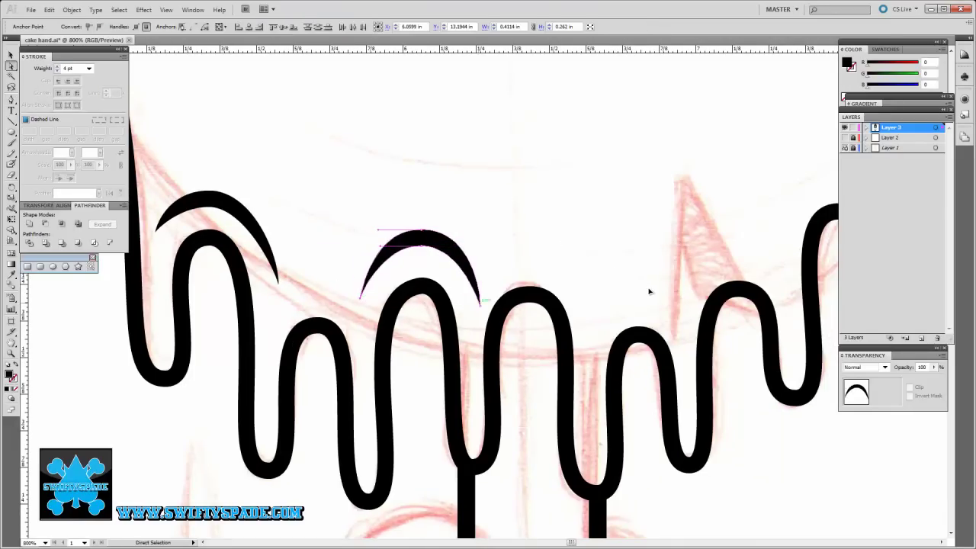
{"action": "left_click", "coordinate": [648, 241]}
Arch crescent accents over the next drip and the rightmost drip
{"action": "mouse_move", "coordinate": [603, 281]}
{"action": "left_mouse_down"}
{"action": "mouse_move", "coordinate": [443, 260]}
{"action": "mouse_move", "coordinate": [513, 248]}
{"action": "left_mouse_up"}
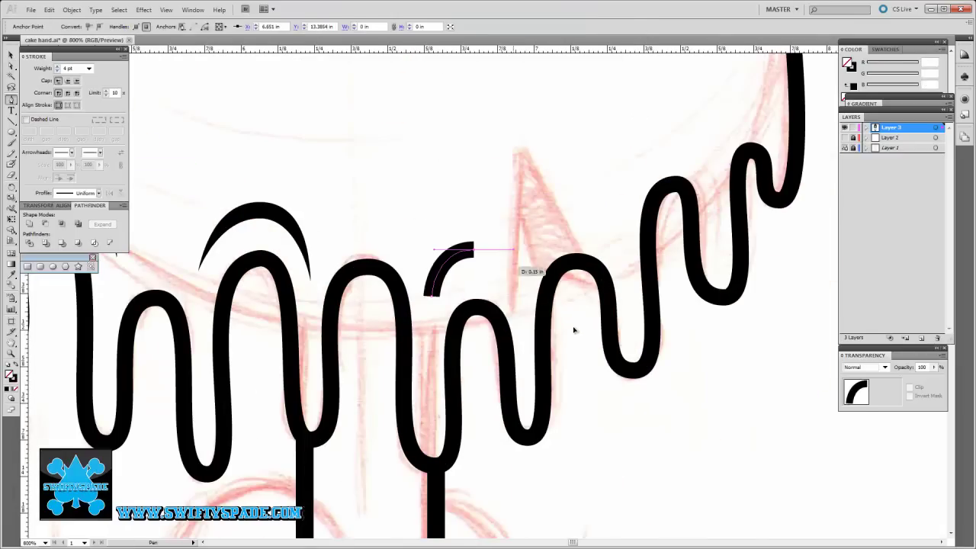
{"action": "mouse_move", "coordinate": [573, 339]}
{"action": "left_mouse_down"}
{"action": "mouse_move", "coordinate": [577, 299]}
{"action": "mouse_move", "coordinate": [486, 343]}
{"action": "mouse_move", "coordinate": [518, 327]}
{"action": "left_mouse_up"}
{"action": "scroll", "coordinate": [519, 327], "scroll_direction": "right", "scroll_amount": 5}
{"action": "scroll", "coordinate": [518, 327], "scroll_direction": "up", "scroll_amount": 3}
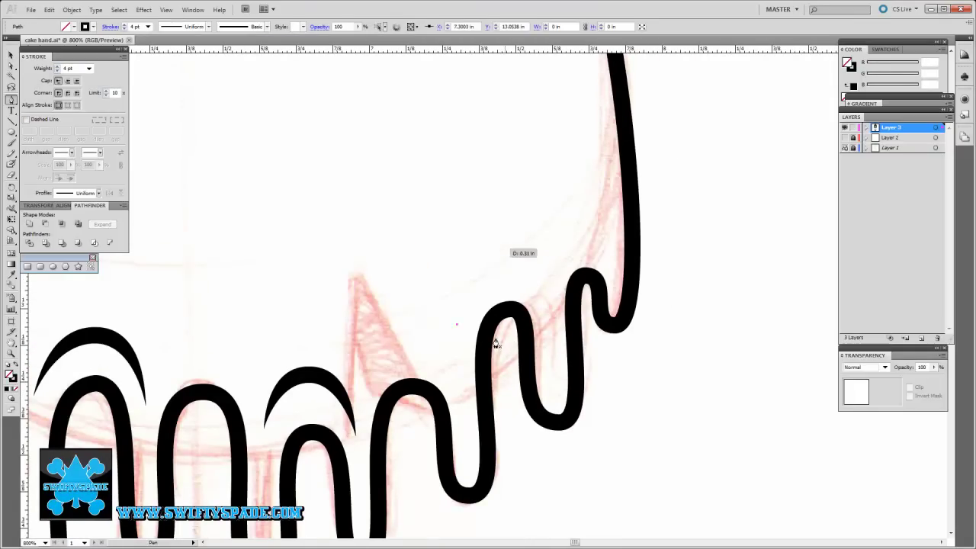
{"action": "left_click_drag", "start_coordinate": [504, 248], "coordinate": [554, 248]}
{"action": "left_click", "coordinate": [457, 331], "text": "ctrl"}
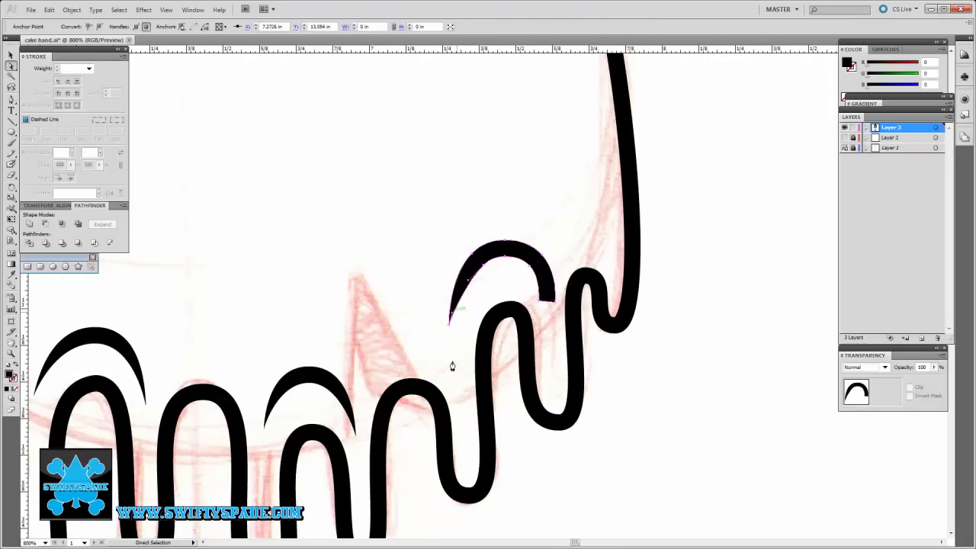
{"action": "key", "text": "ctrl+minus"}
{"action": "key", "text": "ctrl+minus"}
{"action": "key", "text": "ctrl+minus"}
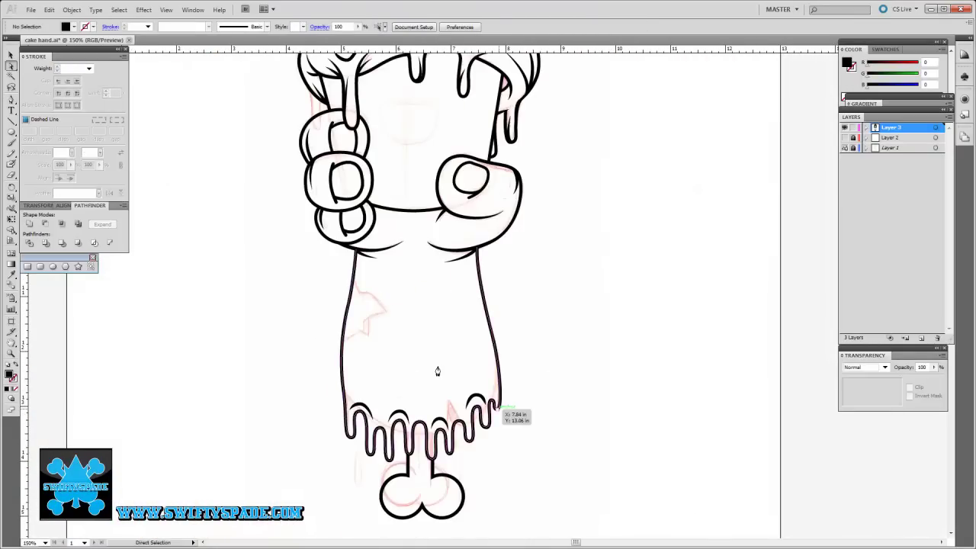
{"action": "key", "text": "ctrl+plus"}
{"action": "key", "text": "ctrl+plus"}
{"action": "key", "text": "ctrl+plus"}
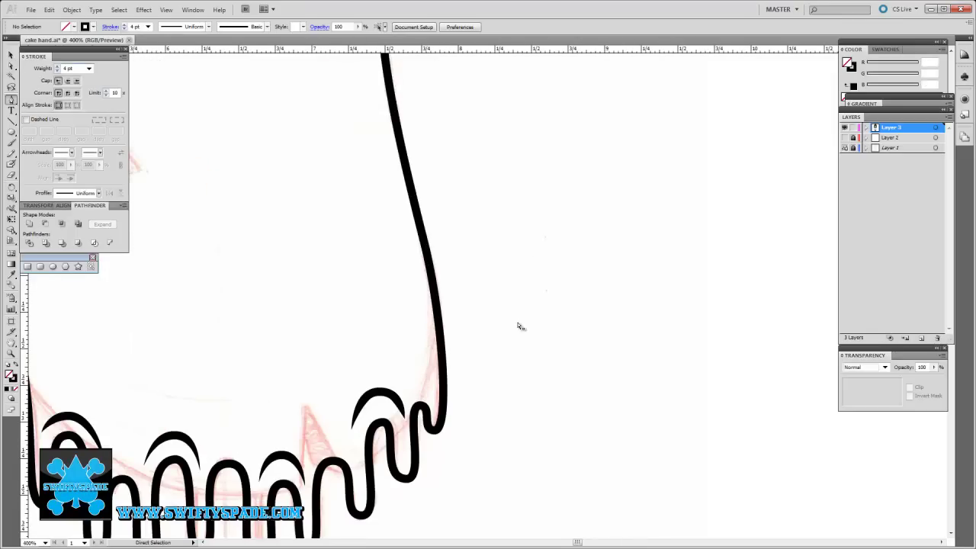
Finish the tapered accent line beside the arm's right edge
{"action": "left_click_drag", "start_coordinate": [518, 326], "coordinate": [530, 319]}
{"action": "scroll", "coordinate": [530, 318], "scroll_direction": "down", "scroll_amount": 3}
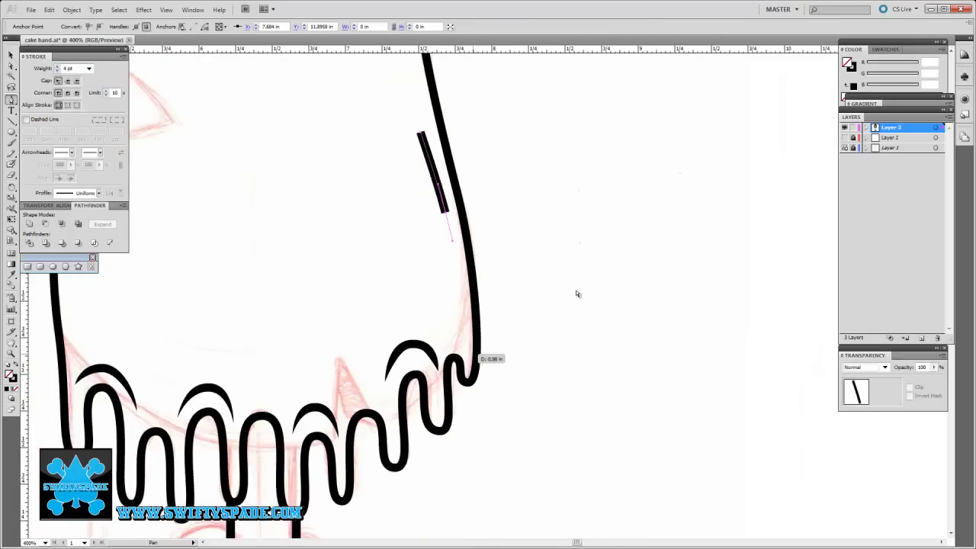
{"action": "key", "text": "a"}
{"action": "left_click", "coordinate": [583, 268]}
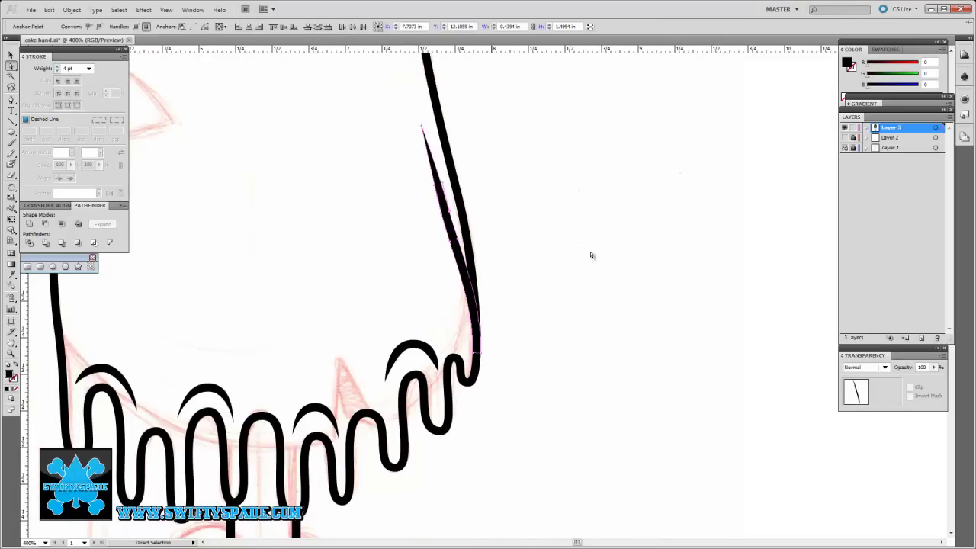
Draw a long tapered accent line down the cupcake's right edge
{"action": "scroll", "coordinate": [598, 259], "scroll_direction": "left", "scroll_amount": 3}
{"action": "scroll", "coordinate": [598, 259], "scroll_direction": "up", "scroll_amount": 2}
{"action": "scroll", "coordinate": [591, 262], "scroll_direction": "up", "scroll_amount": 5}
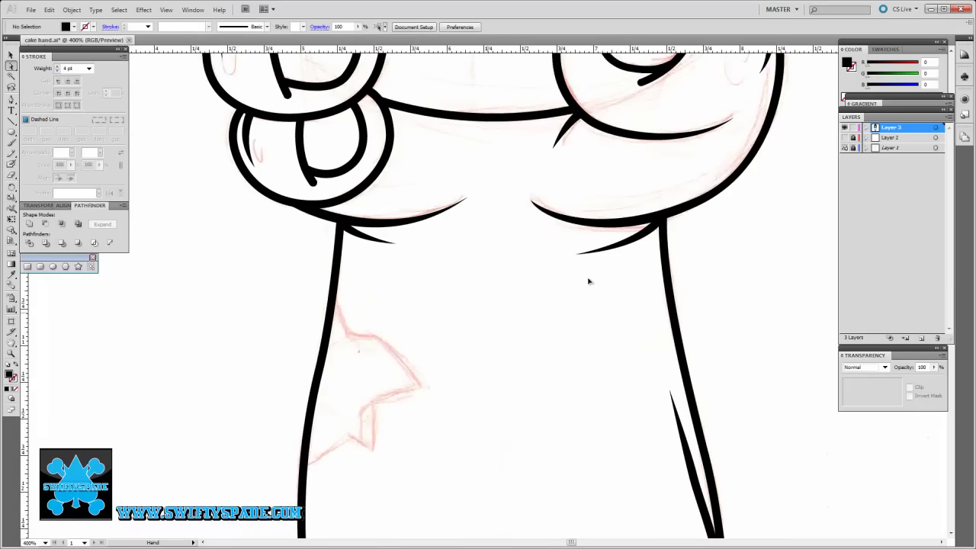
{"action": "scroll", "coordinate": [587, 281], "scroll_direction": "up", "scroll_amount": 5}
{"action": "scroll", "coordinate": [642, 316], "scroll_direction": "up", "scroll_amount": 5}
{"action": "scroll", "coordinate": [653, 321], "scroll_direction": "up", "scroll_amount": 2}
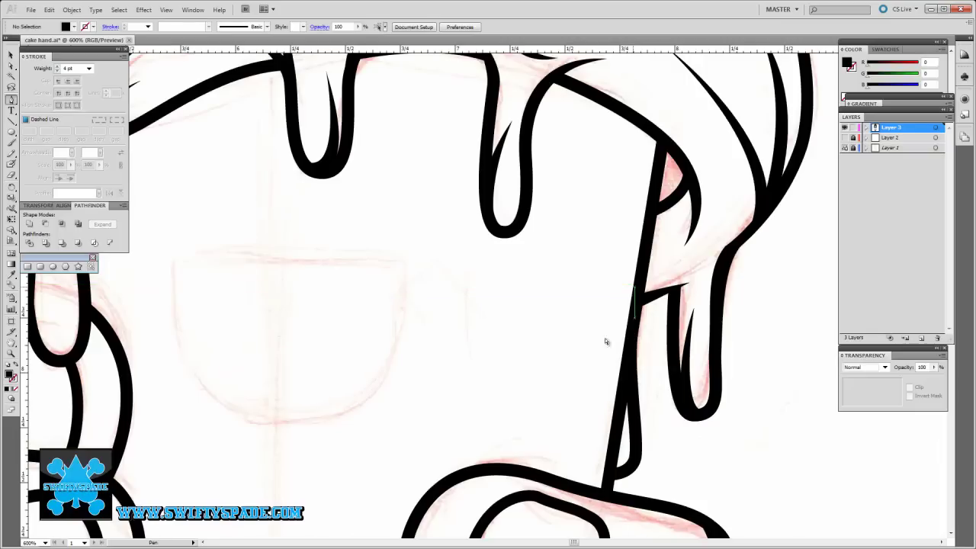
{"action": "left_click", "coordinate": [627, 116]}
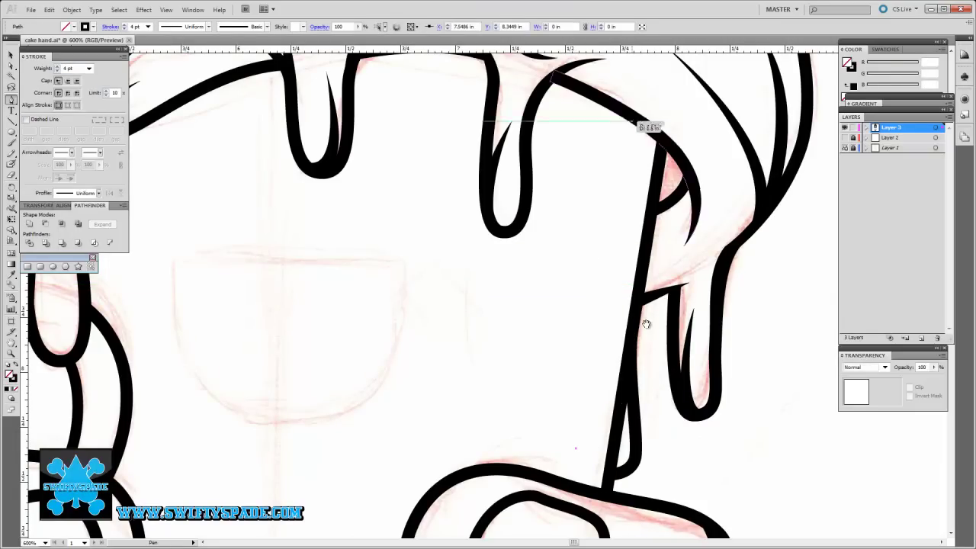
{"action": "left_click", "coordinate": [582, 449]}
{"action": "key", "text": "a"}
Add a second tapered accent line along the cup's edge
{"action": "scroll", "coordinate": [414, 315], "scroll_direction": "down", "scroll_amount": 2}
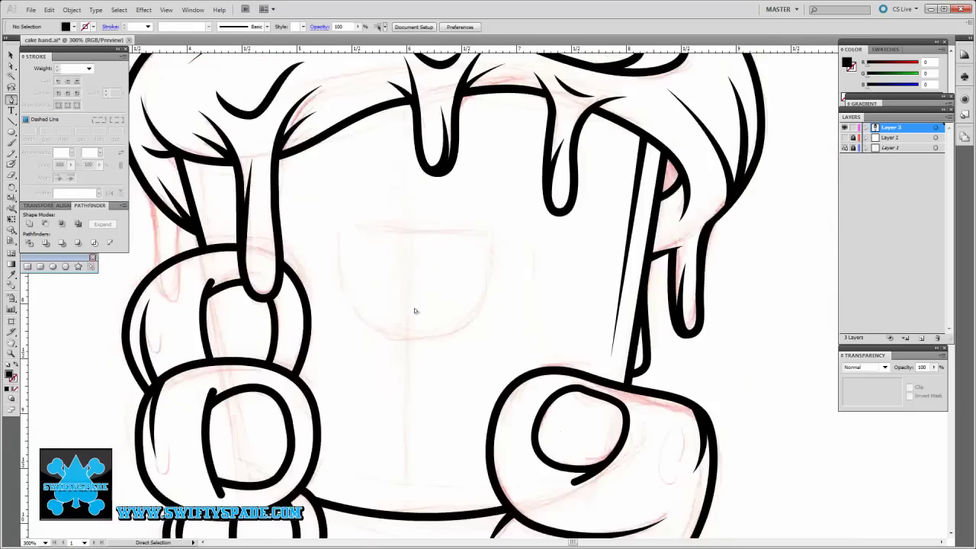
{"action": "scroll", "coordinate": [415, 313], "scroll_direction": "up", "scroll_amount": 1}
{"action": "left_click", "coordinate": [417, 312], "text": "ctrl"}
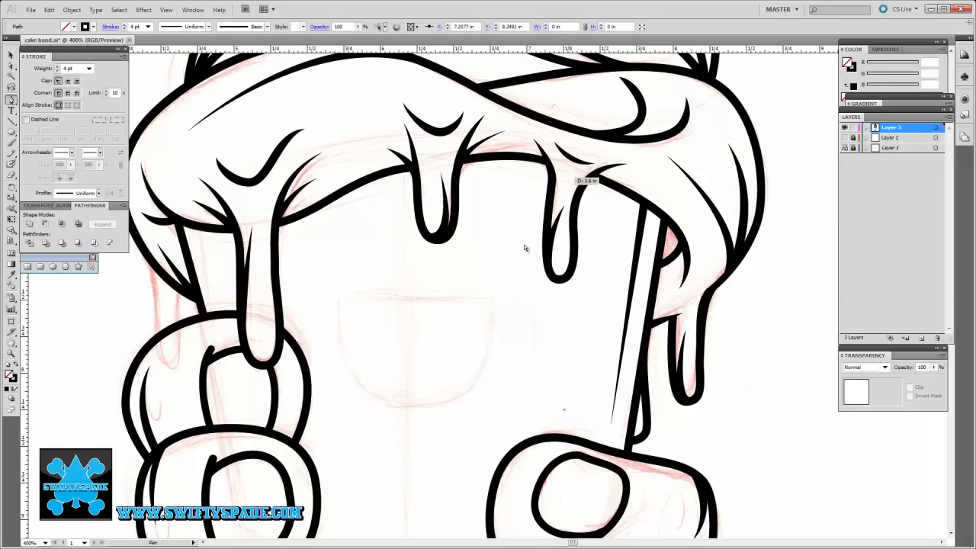
{"action": "left_click", "coordinate": [574, 172]}
{"action": "left_click", "coordinate": [560, 409]}
{"action": "key", "text": "a"}
Draw a long tapered pleat line down the middle of the wrapper
{"action": "scroll", "coordinate": [489, 327], "scroll_direction": "up", "scroll_amount": 1}
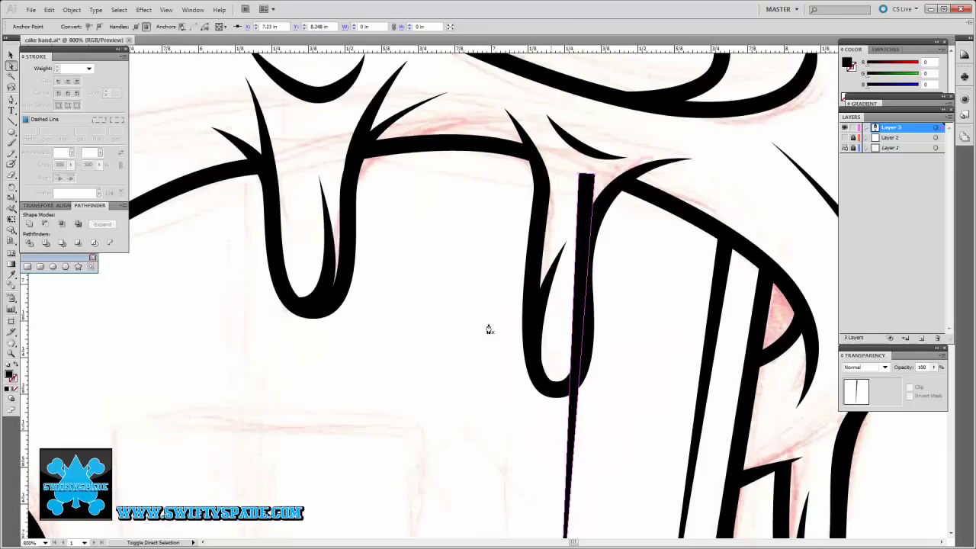
{"action": "scroll", "coordinate": [489, 327], "scroll_direction": "down", "scroll_amount": 2}
{"action": "scroll", "coordinate": [488, 327], "scroll_direction": "up", "scroll_amount": 1}
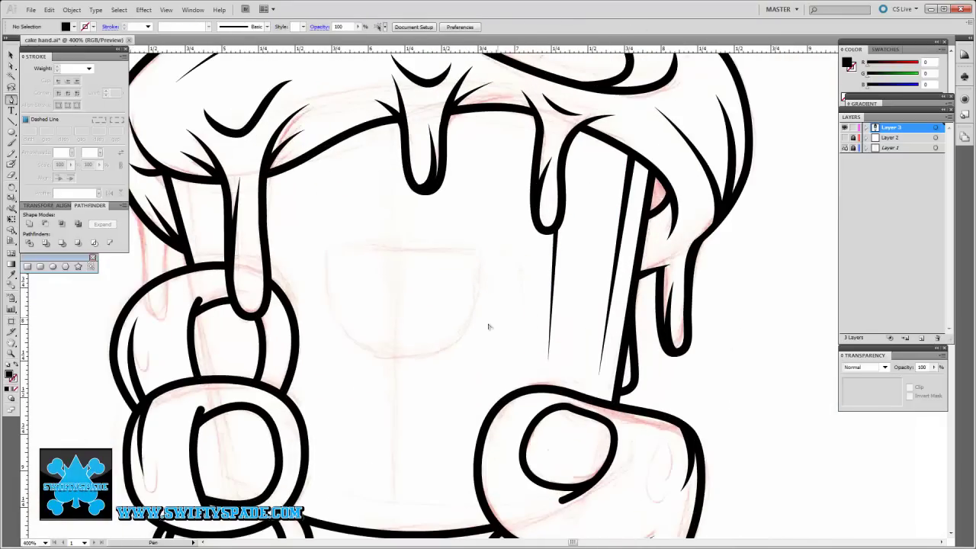
{"action": "left_click", "coordinate": [492, 107]}
{"action": "left_click", "coordinate": [492, 387]}
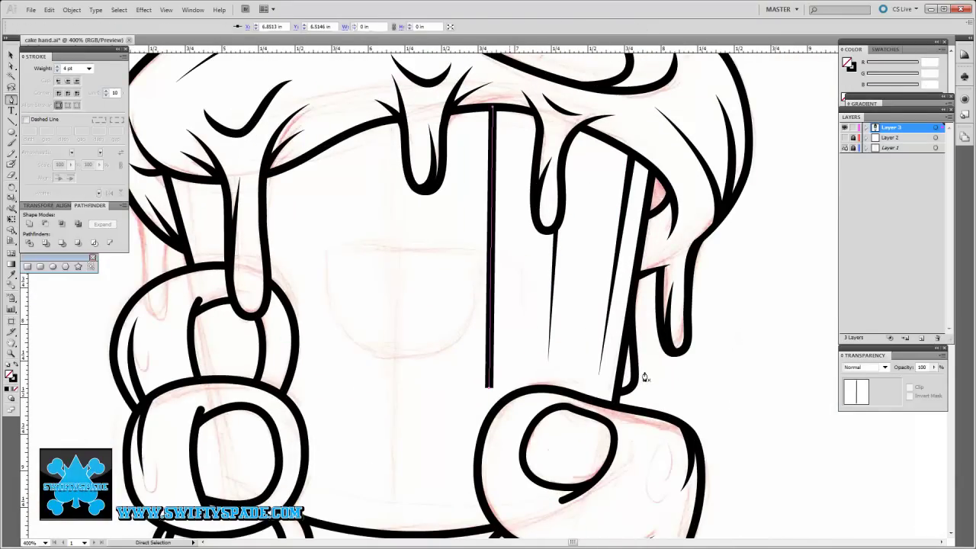
{"action": "key", "text": "a"}
{"action": "left_click", "coordinate": [655, 290]}
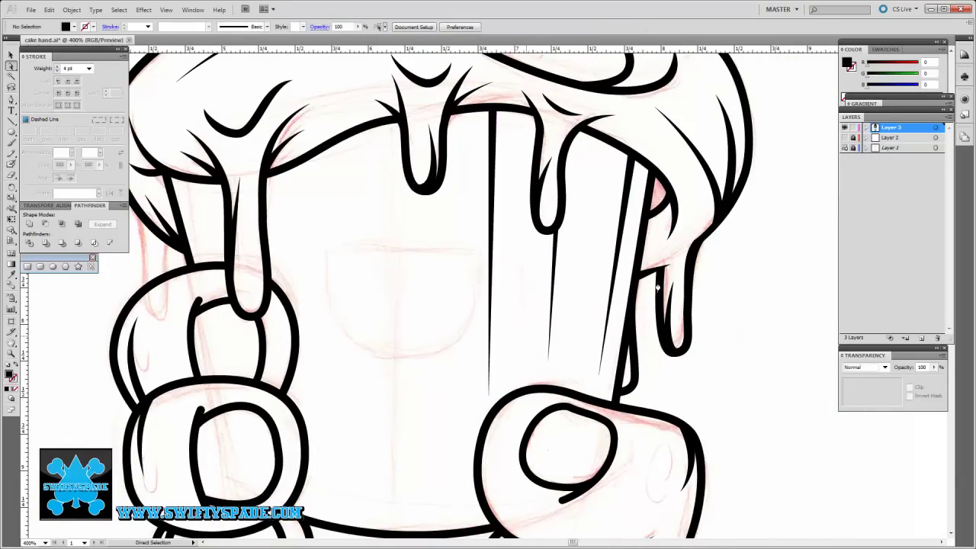
Add another long pleat line toward the wrapper's left, then zoom out to the whole cupcake
{"action": "left_click_drag", "start_coordinate": [515, 269], "coordinate": [587, 238]}
{"action": "left_click", "coordinate": [458, 133]}
{"action": "left_click", "coordinate": [448, 400]}
{"action": "key", "text": "a"}
{"action": "left_click", "coordinate": [526, 231]}
{"action": "left_click_drag", "start_coordinate": [240, 268], "coordinate": [331, 268]}
{"action": "key", "text": "ctrl+1"}
{"action": "key", "text": "ctrl+plus"}
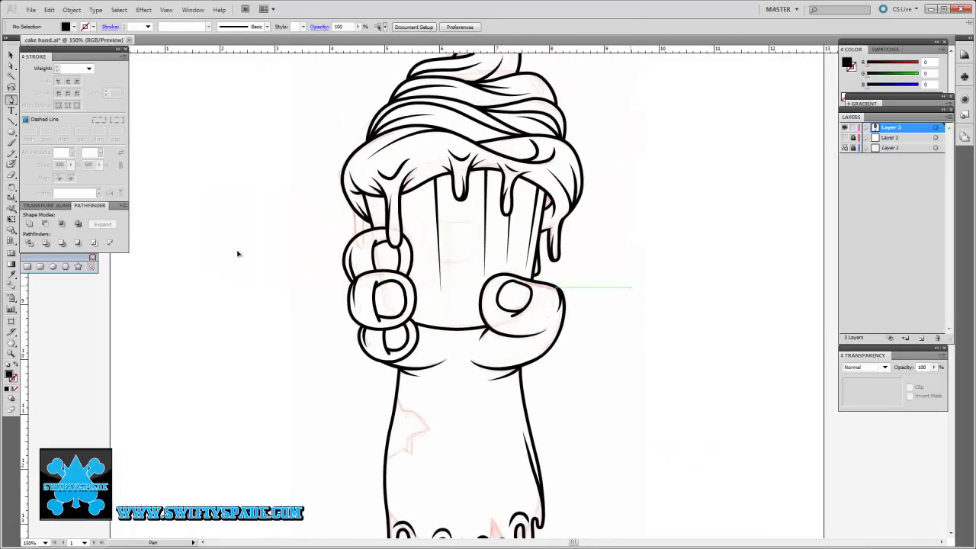
Draw a tapered accent stroke inside the knuckle ring and select its anchor
{"action": "scroll", "coordinate": [231, 250], "scroll_direction": "down", "scroll_amount": 3}
{"action": "scroll", "coordinate": [424, 206], "scroll_direction": "up", "scroll_amount": 3}
{"action": "scroll", "coordinate": [414, 208], "scroll_direction": "up", "scroll_amount": 1}
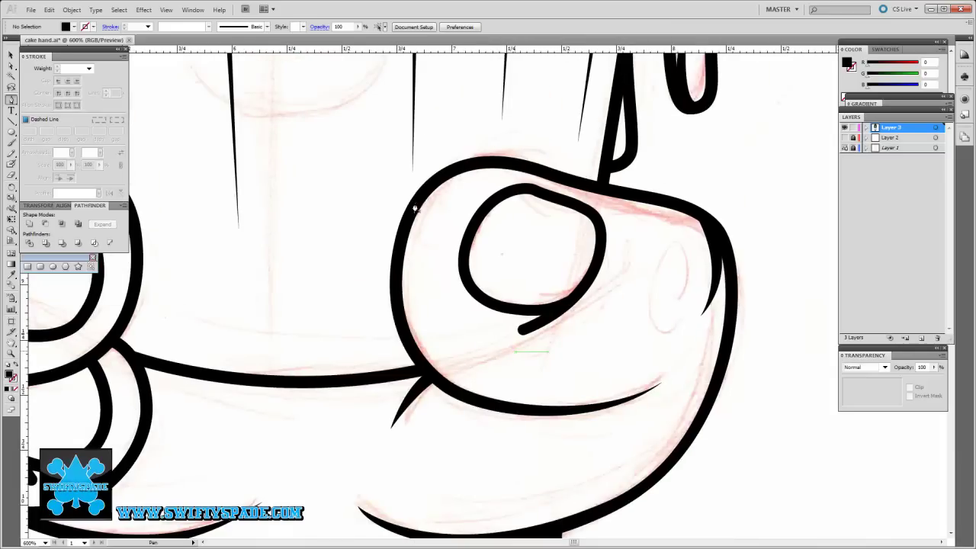
{"action": "left_click_drag", "start_coordinate": [398, 241], "coordinate": [702, 180]}
{"action": "left_click_drag", "start_coordinate": [284, 135], "coordinate": [297, 288]}
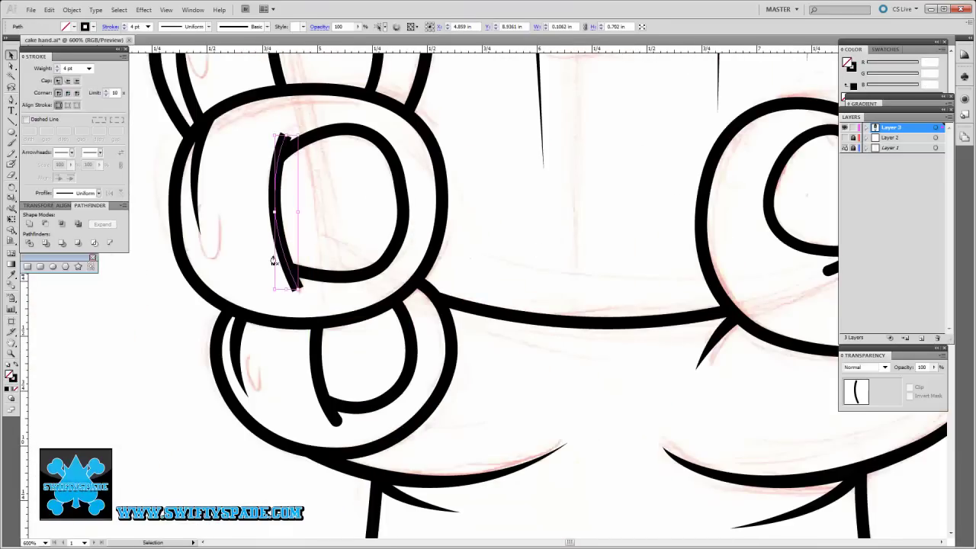
{"action": "key", "text": "a"}
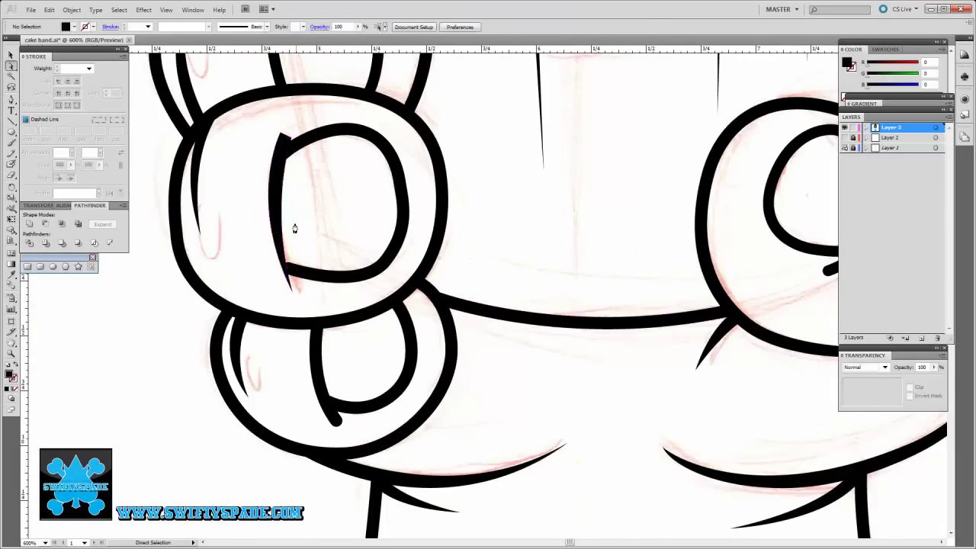
{"action": "left_click", "coordinate": [343, 206]}
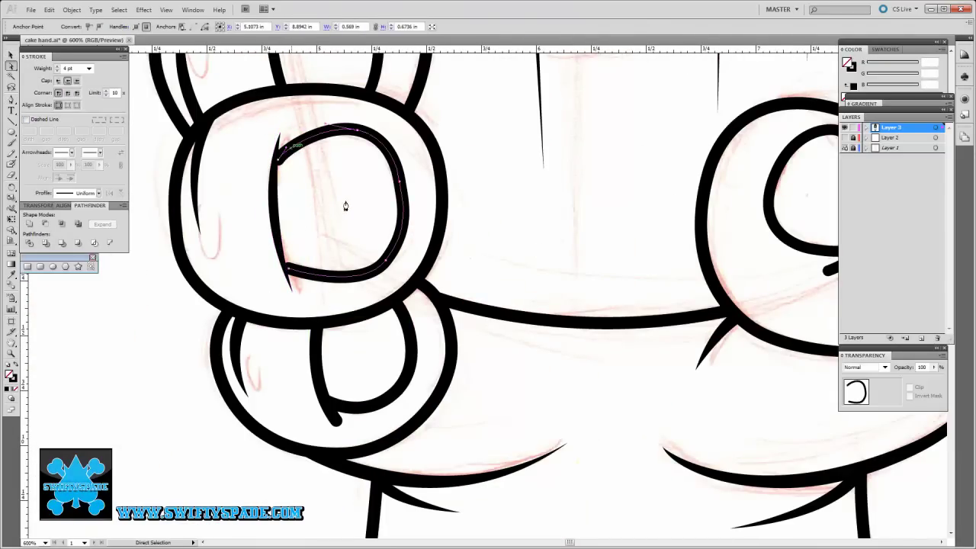
Nudge and reshape the accent stroke in the lower knuckle loop
{"action": "scroll", "coordinate": [547, 233], "scroll_direction": "up", "scroll_amount": 2}
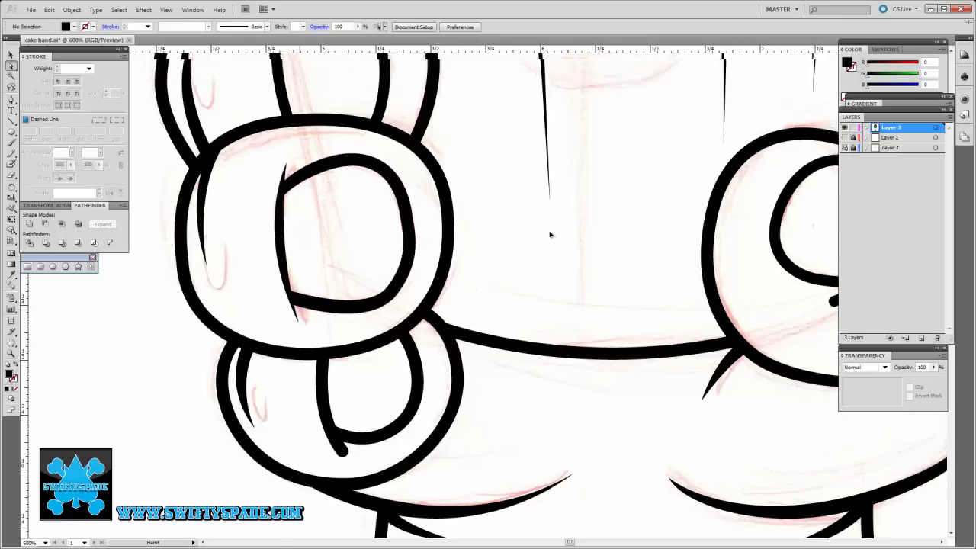
{"action": "scroll", "coordinate": [549, 234], "scroll_direction": "up", "scroll_amount": 2}
{"action": "scroll", "coordinate": [548, 233], "scroll_direction": "up", "scroll_amount": 2}
{"action": "left_click", "coordinate": [530, 299]}
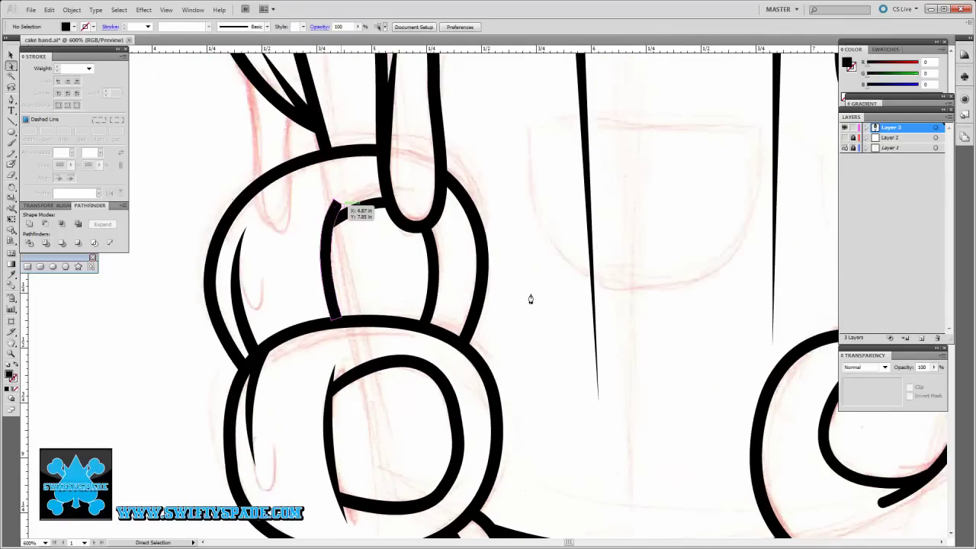
{"action": "left_click_drag", "start_coordinate": [592, 305], "coordinate": [608, 290]}
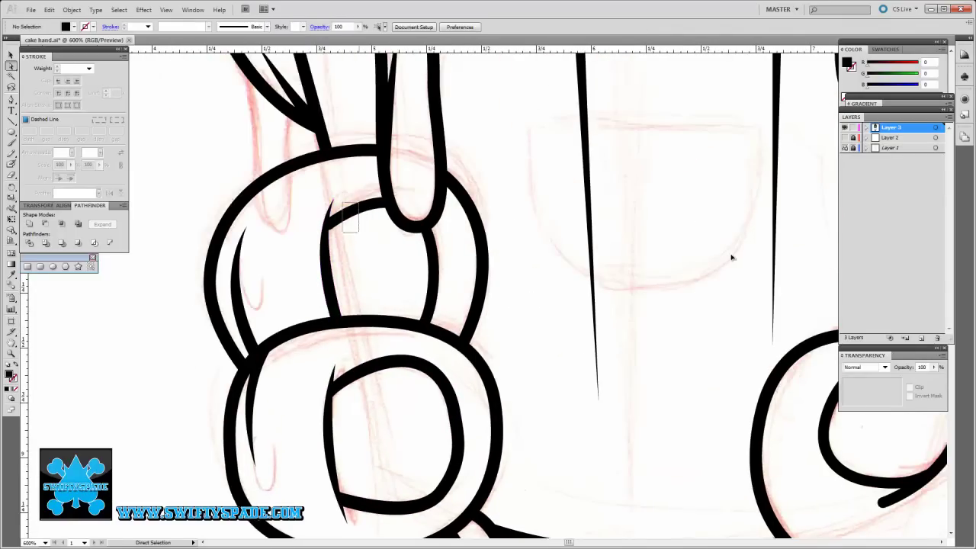
{"action": "scroll", "coordinate": [641, 212], "scroll_direction": "down", "scroll_amount": 5}
{"action": "left_click", "coordinate": [363, 245]}
{"action": "left_click_drag", "start_coordinate": [340, 254], "coordinate": [345, 259]}
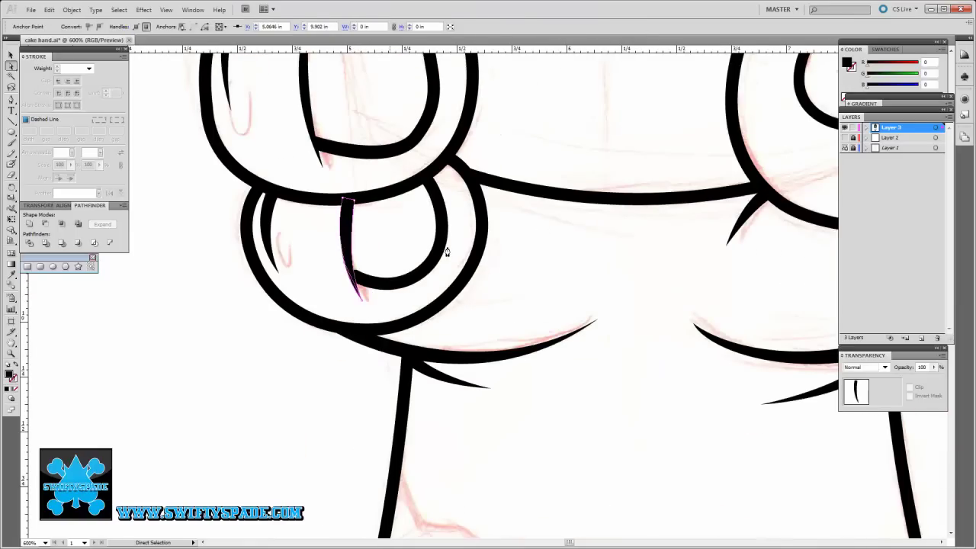
{"action": "left_click", "coordinate": [531, 237]}
Tweak the thumbnail curve tip, then undo the stray handle change on the outline
{"action": "key", "text": "ctrl+0"}
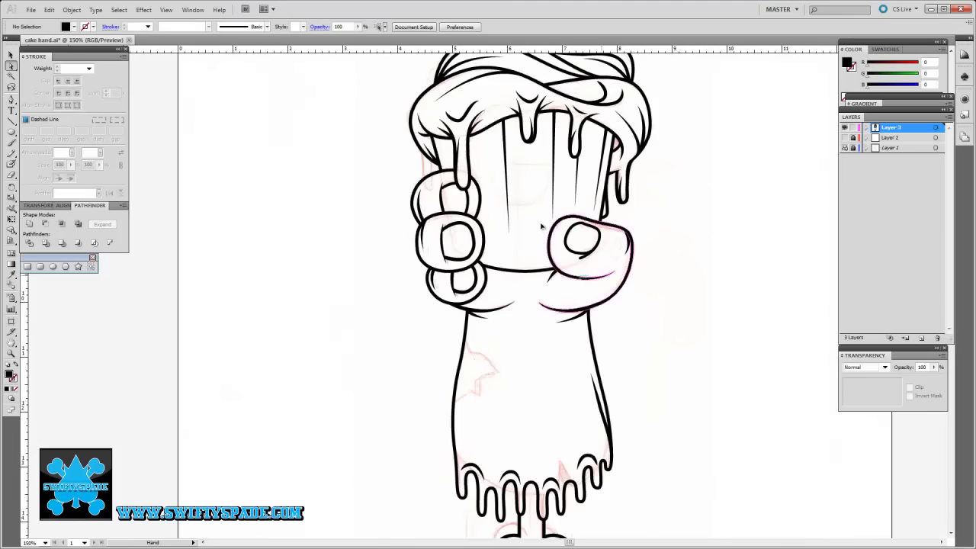
{"action": "scroll", "coordinate": [642, 235], "scroll_direction": "up", "scroll_amount": 5}
{"action": "left_click", "coordinate": [648, 236]}
{"action": "scroll", "coordinate": [664, 248], "scroll_direction": "up", "scroll_amount": 3}
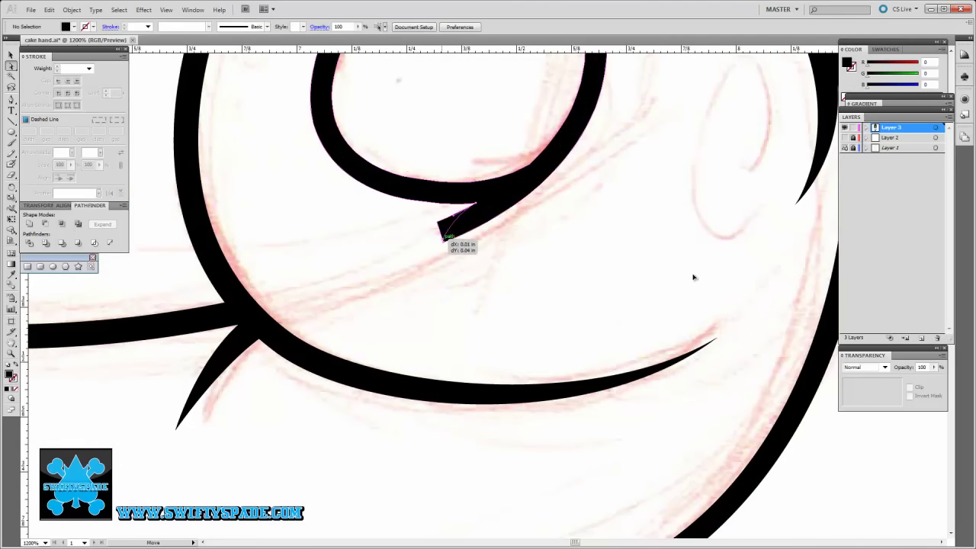
{"action": "scroll", "coordinate": [693, 277], "scroll_direction": "down", "scroll_amount": 6}
{"action": "left_click_drag", "start_coordinate": [624, 149], "coordinate": [700, 279]}
{"action": "scroll", "coordinate": [699, 278], "scroll_direction": "down", "scroll_amount": 5}
{"action": "scroll", "coordinate": [697, 282], "scroll_direction": "up", "scroll_amount": 4}
{"action": "scroll", "coordinate": [698, 297], "scroll_direction": "down", "scroll_amount": 3}
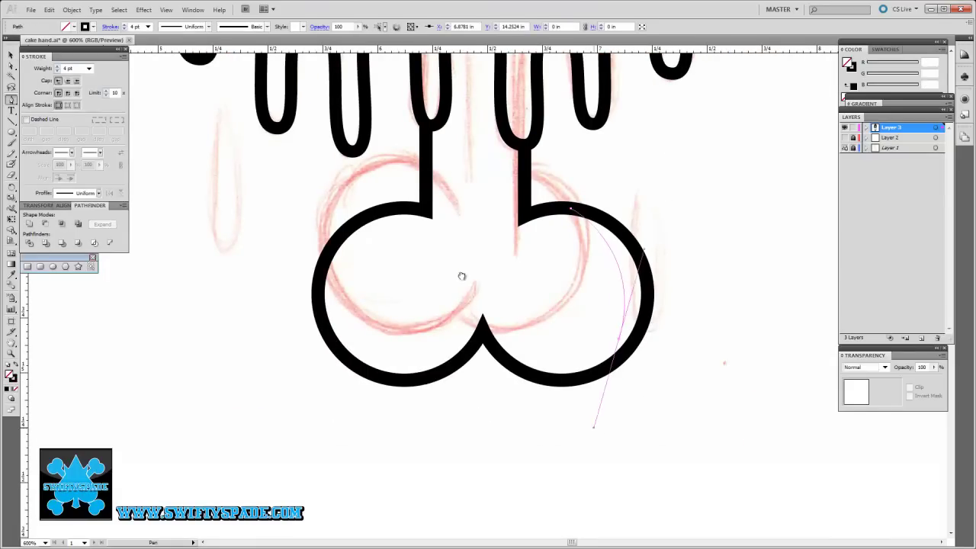
{"action": "key", "text": "ctrl+z"}
{"action": "mouse_move", "coordinate": [298, 288]}
{"action": "left_mouse_down"}
{"action": "mouse_move", "coordinate": [321, 254]}
{"action": "mouse_move", "coordinate": [401, 234]}
{"action": "left_mouse_up"}
{"action": "left_click", "coordinate": [407, 235]}
Bring the thumb back into view and set the Pen tool to a solid fill
{"action": "left_click_drag", "start_coordinate": [434, 90], "coordinate": [447, 218]}
{"action": "scroll", "coordinate": [450, 221], "scroll_direction": "down", "scroll_amount": 5}
{"action": "scroll", "coordinate": [452, 211], "scroll_direction": "up", "scroll_amount": 5}
{"action": "scroll", "coordinate": [457, 191], "scroll_direction": "up", "scroll_amount": 3}
{"action": "scroll", "coordinate": [458, 191], "scroll_direction": "up", "scroll_amount": 2}
{"action": "scroll", "coordinate": [458, 191], "scroll_direction": "up", "scroll_amount": 2}
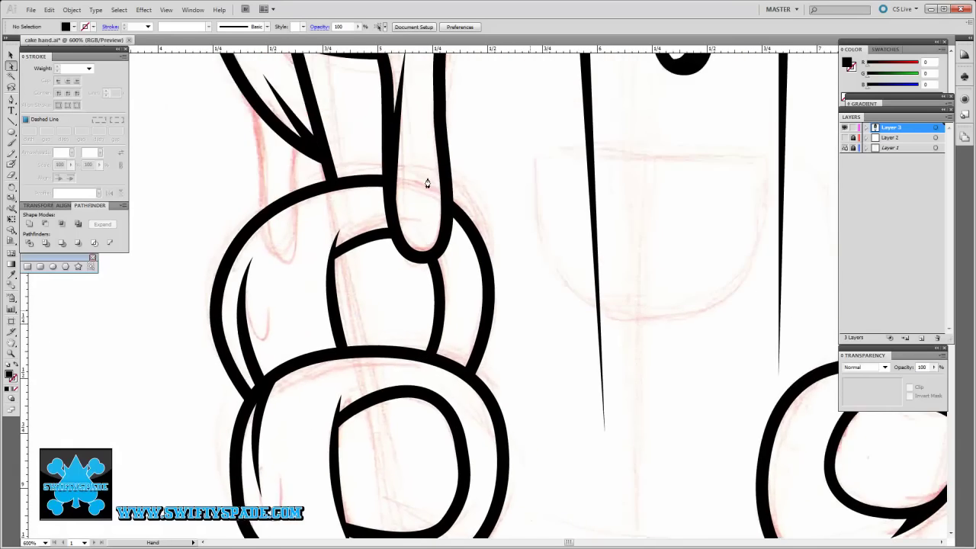
{"action": "scroll", "coordinate": [425, 181], "scroll_direction": "right", "scroll_amount": 5}
{"action": "scroll", "coordinate": [424, 180], "scroll_direction": "down", "scroll_amount": 3}
{"action": "key", "text": "p"}
{"action": "key", "text": "shift+x"}
{"action": "key", "text": "Return"}
Draw the thin filled tapered sliver along the thumb's lower edge, then zoom out
{"action": "left_click", "coordinate": [523, 418]}
{"action": "left_click", "coordinate": [647, 395]}
{"action": "left_click", "coordinate": [523, 419]}
{"action": "key", "text": "shift+x"}
{"action": "left_click", "coordinate": [354, 274], "text": "ctrl"}
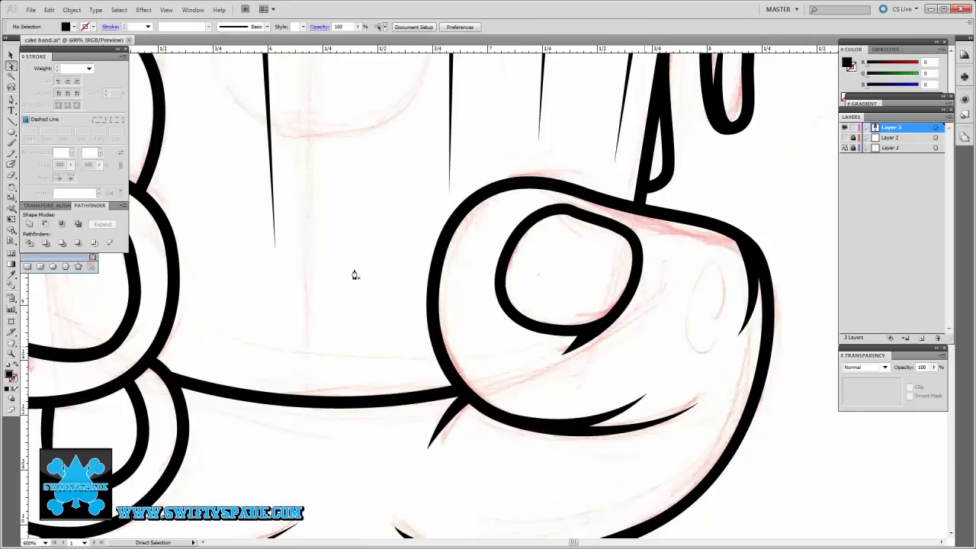
{"action": "key", "text": "ctrl+minus"}
{"action": "key", "text": "ctrl+minus"}
{"action": "key", "text": "ctrl+minus"}
{"action": "key", "text": "ctrl+minus"}
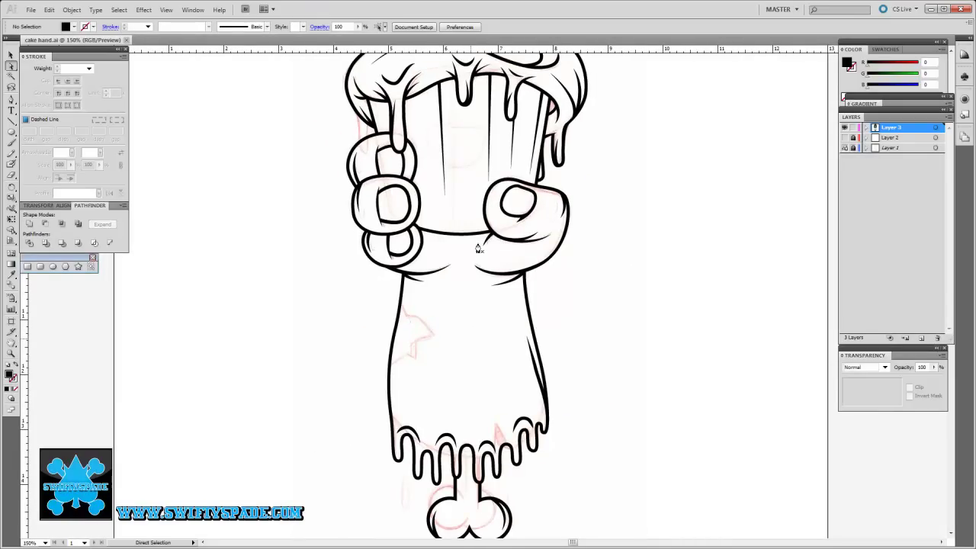
{"action": "key", "text": "ctrl+minus"}
{"action": "key", "text": "ctrl+minus"}
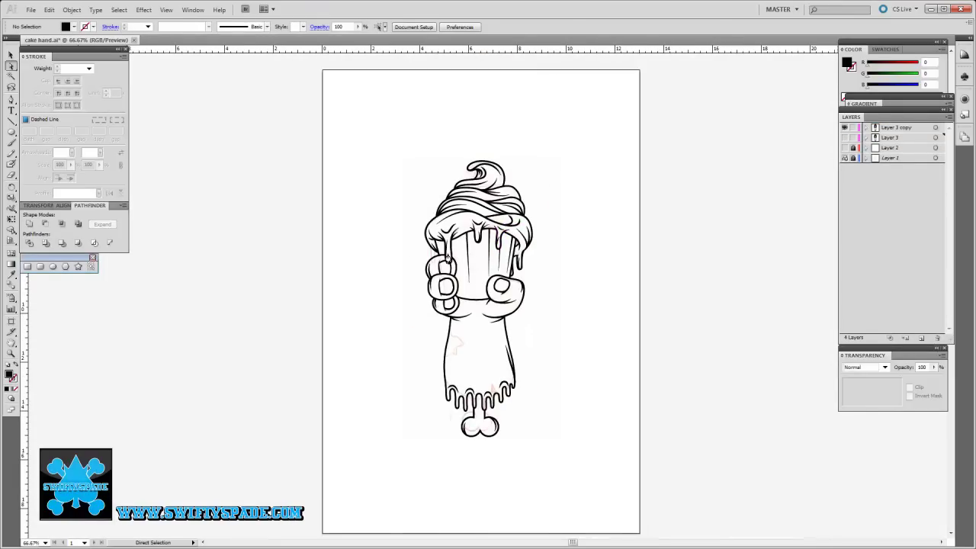
Merge the copied layer's outlines with Pathfinder and centre the cupcake in view
{"action": "left_click", "coordinate": [440, 200]}
{"action": "left_click", "coordinate": [62, 243]}
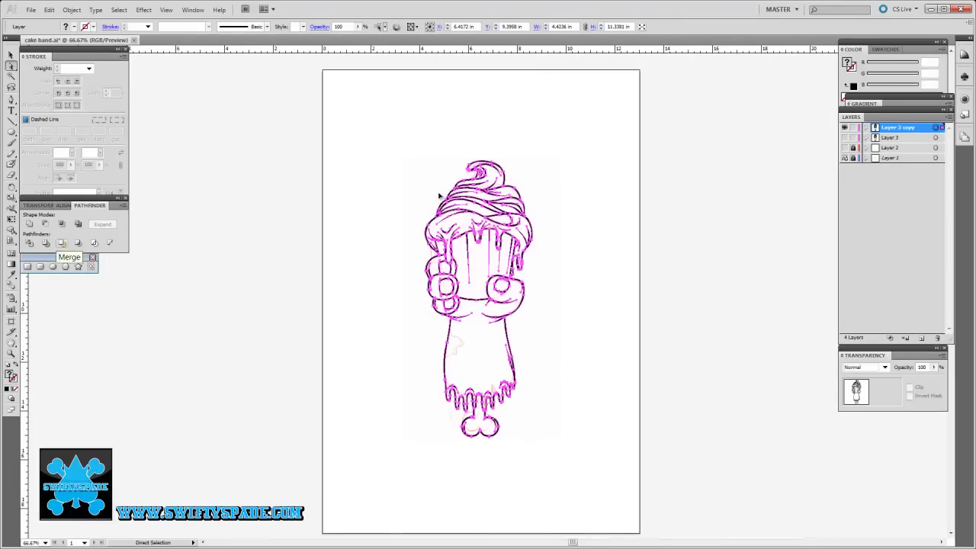
{"action": "key", "text": "ctrl+shift+a"}
{"action": "key", "text": "ctrl+plus"}
{"action": "key", "text": "ctrl+plus"}
{"action": "left_click_drag", "start_coordinate": [479, 115], "coordinate": [478, 227]}
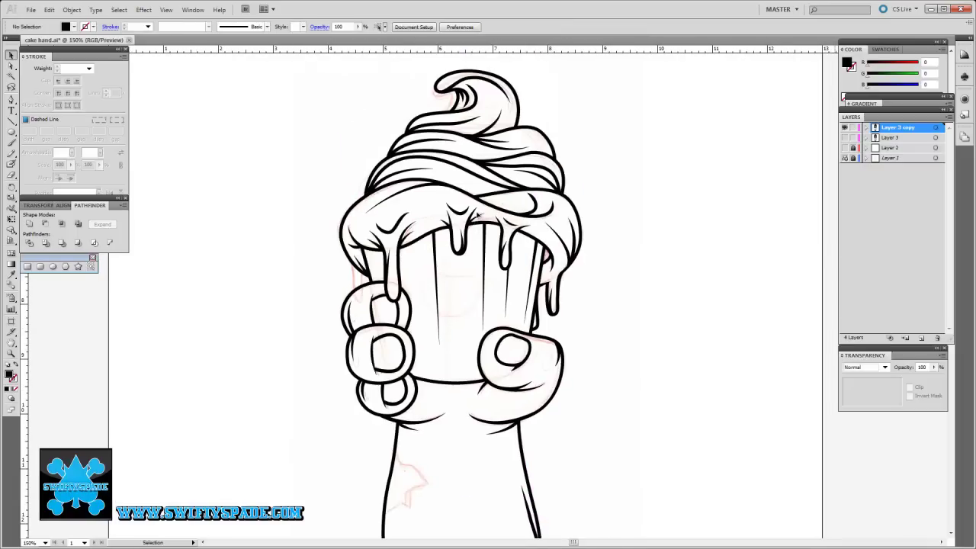
Make the line art a Live Paint group and fill the frosting with cyan and magenta
{"action": "left_click", "coordinate": [408, 202]}
{"action": "key", "text": "ctrl+alt+x"}
{"action": "key", "text": "ctrl+shift+a"}
{"action": "left_click", "coordinate": [11, 228]}
{"action": "double_click", "coordinate": [9, 372]}
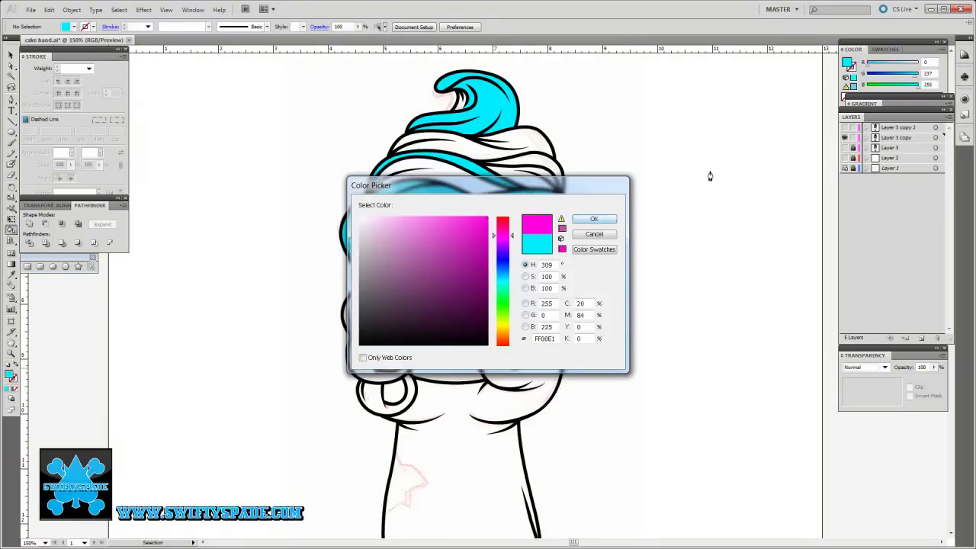
{"action": "key", "text": "Left"}
{"action": "key", "text": "Right"}
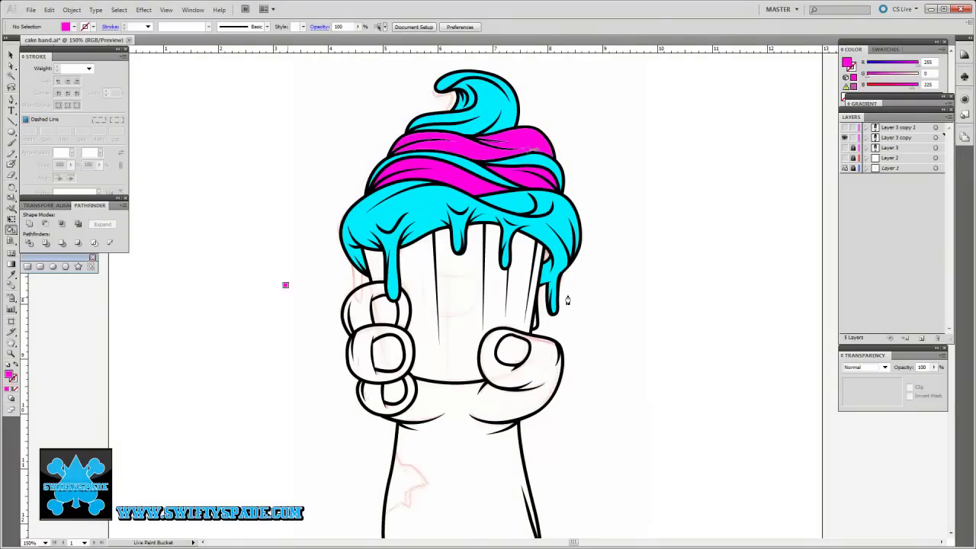
{"action": "scroll", "coordinate": [566, 301], "scroll_direction": "down", "scroll_amount": 3}
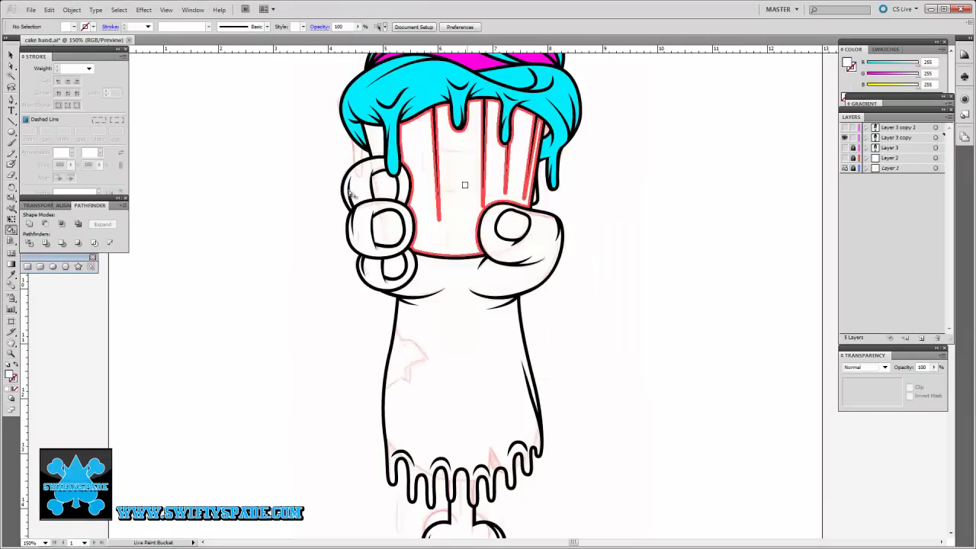
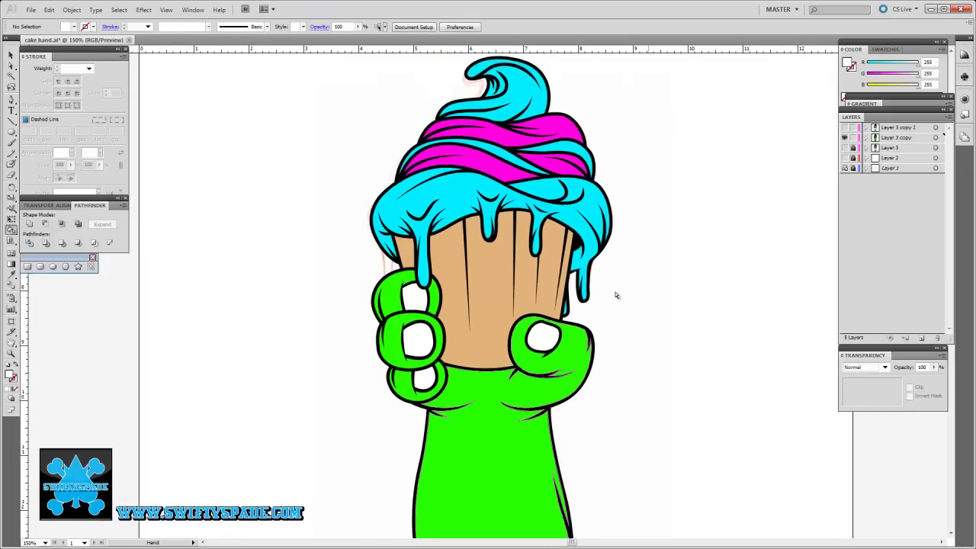
Zoom out to the whole cupcake and hand, then pick a darker green for the shadow
{"action": "scroll", "coordinate": [628, 414], "scroll_direction": "down", "scroll_amount": 3}
{"action": "scroll", "coordinate": [629, 414], "scroll_direction": "down", "scroll_amount": 2}
{"action": "key", "text": "ctrl+minus"}
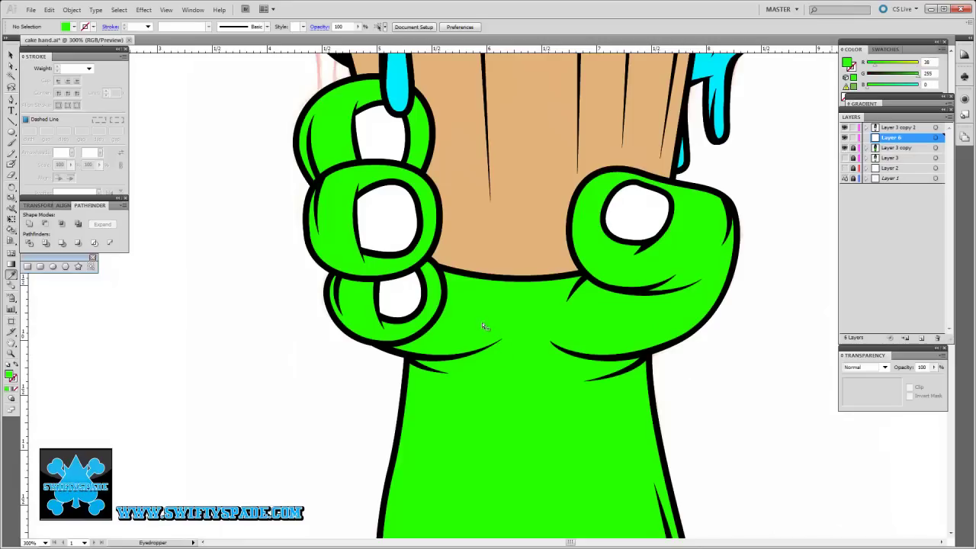
{"action": "left_click", "coordinate": [483, 326]}
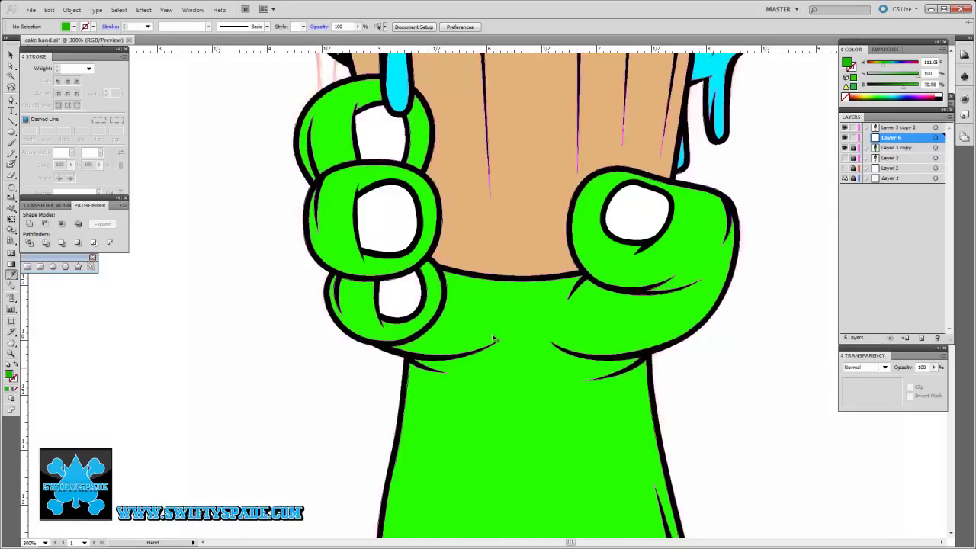
Erase the shadow overflow along the drip's right side
{"action": "scroll", "coordinate": [491, 320], "scroll_direction": "down", "scroll_amount": 5}
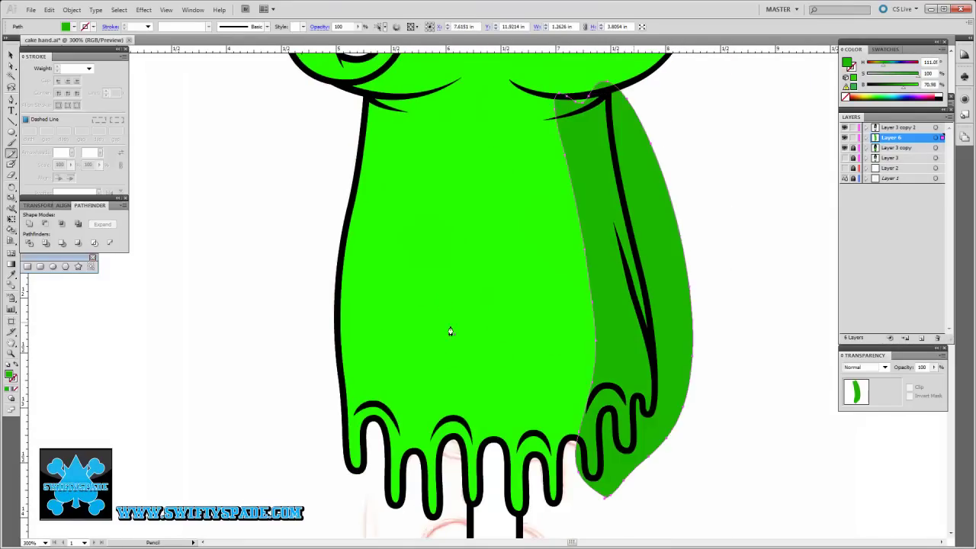
{"action": "key", "text": "ctrl+plus"}
{"action": "key", "text": "ctrl+plus"}
{"action": "key", "text": "shift+e"}
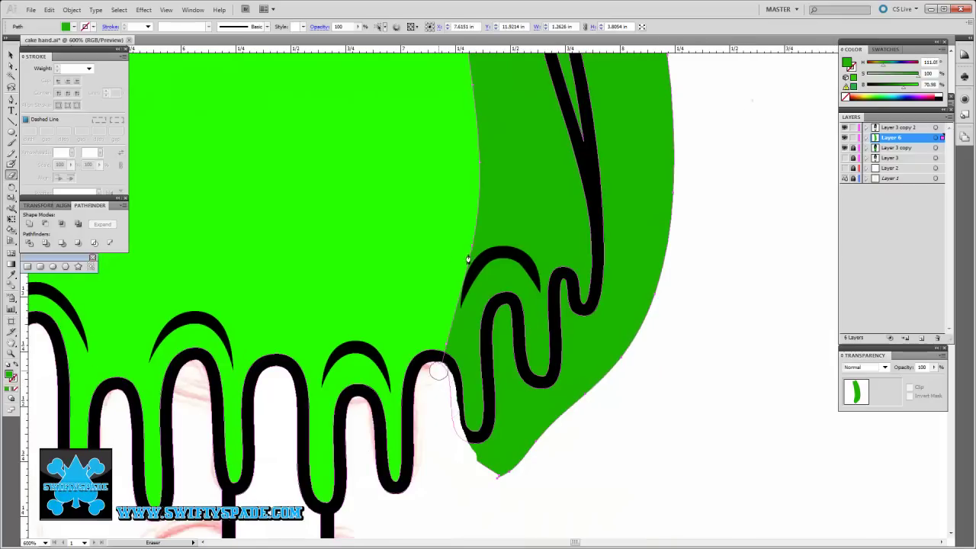
{"action": "left_click_drag", "start_coordinate": [486, 473], "coordinate": [503, 378]}
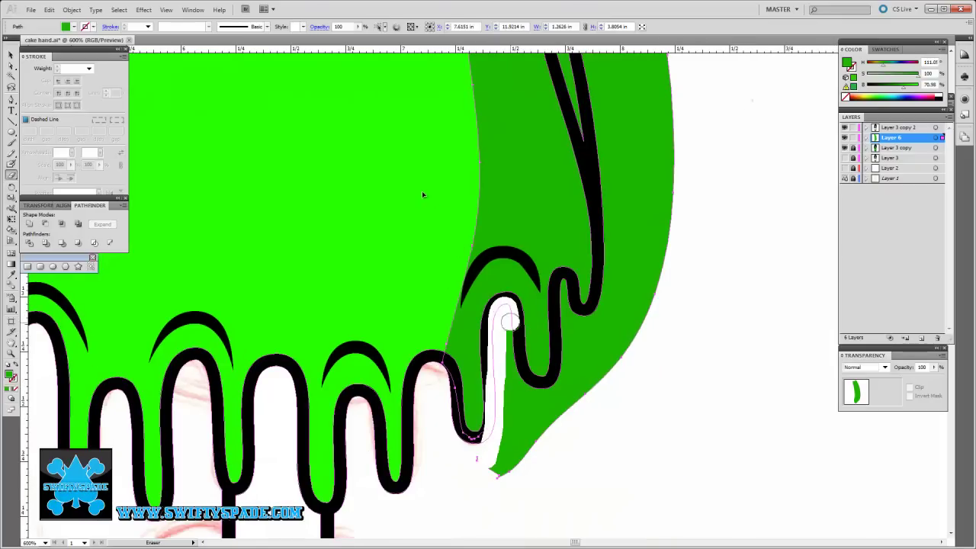
{"action": "mouse_move", "coordinate": [523, 435]}
{"action": "left_mouse_down"}
{"action": "mouse_move", "coordinate": [564, 320]}
{"action": "mouse_move", "coordinate": [552, 373]}
{"action": "mouse_move", "coordinate": [588, 198]}
{"action": "left_mouse_up"}
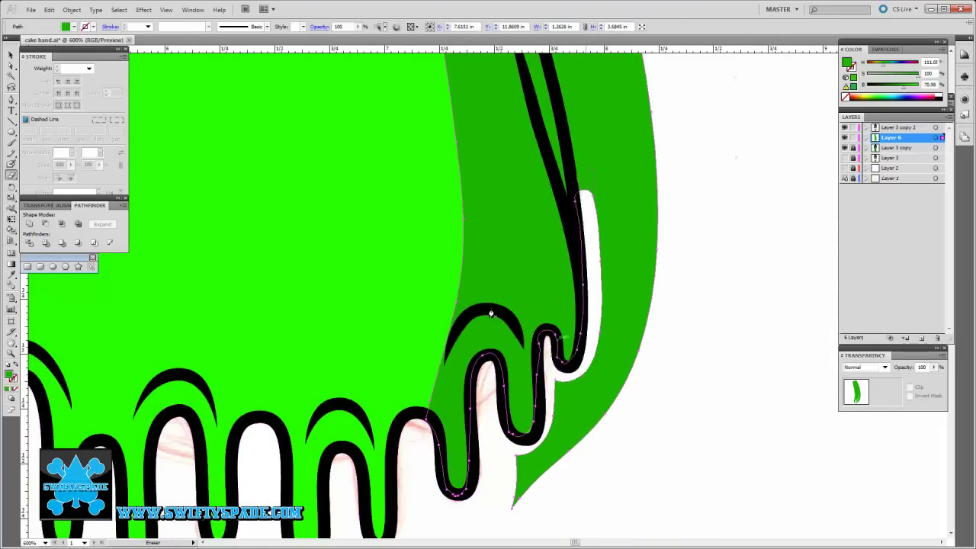
Erase green outside the black outline's right edge and review the trimmed shadow
{"action": "scroll", "coordinate": [588, 228], "scroll_direction": "up", "scroll_amount": 2}
{"action": "left_click_drag", "start_coordinate": [577, 274], "coordinate": [585, 229]}
{"action": "scroll", "coordinate": [585, 229], "scroll_direction": "up", "scroll_amount": 2}
{"action": "key", "text": "ctrl+minus"}
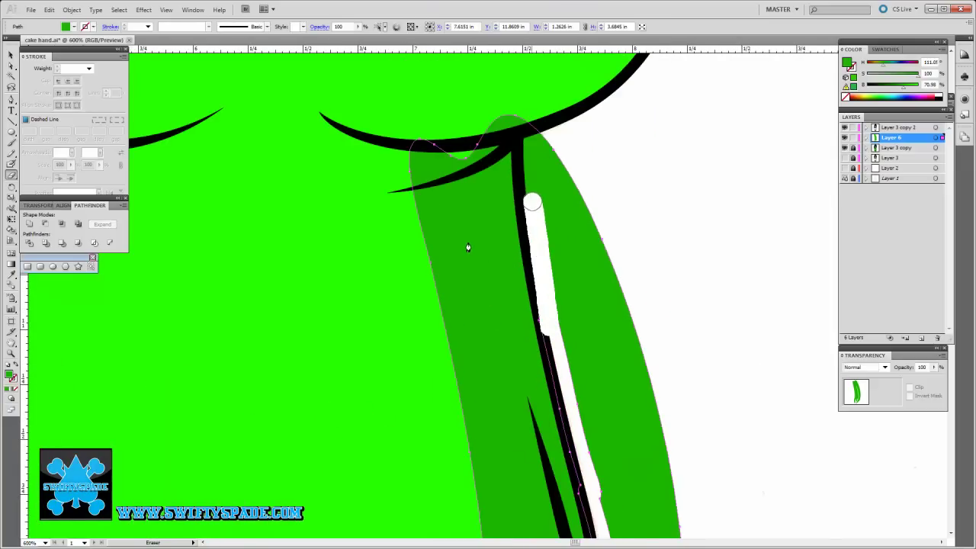
{"action": "key", "text": "v"}
{"action": "key", "text": "ctrl+plus"}
{"action": "key", "text": "ctrl+plus"}
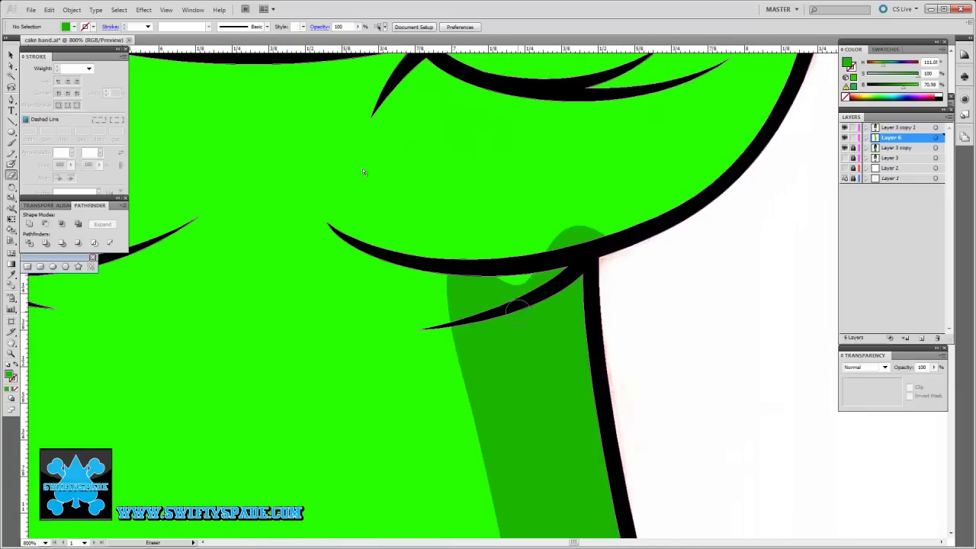
Erase the shadow's tip above the knuckle line and deselect it
{"action": "key", "text": "shift+e"}
{"action": "left_click_drag", "start_coordinate": [533, 246], "coordinate": [581, 234]}
{"action": "key", "text": "ctrl+shift+a"}
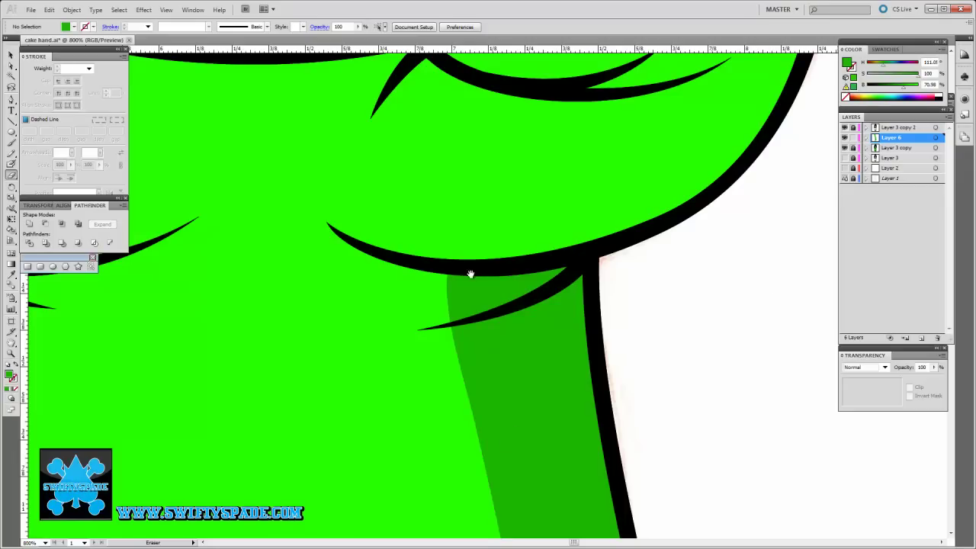
{"action": "key", "text": "ctrl+minus"}
{"action": "key", "text": "ctrl+minus"}
{"action": "key", "text": "ctrl+minus"}
{"action": "key", "text": "n"}
{"action": "key", "text": "ctrl+plus"}
{"action": "key", "text": "ctrl+plus"}
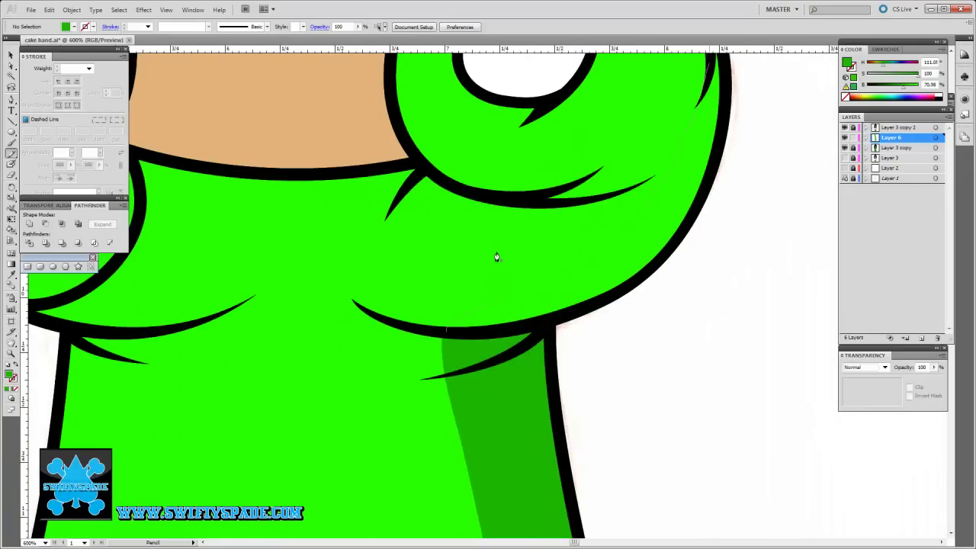
Erase the dark green spilling past the thumb's outline
{"action": "scroll", "coordinate": [325, 331], "scroll_direction": "up", "scroll_amount": 4}
{"action": "key", "text": "shift+e"}
{"action": "left_click_drag", "start_coordinate": [572, 383], "coordinate": [588, 200]}
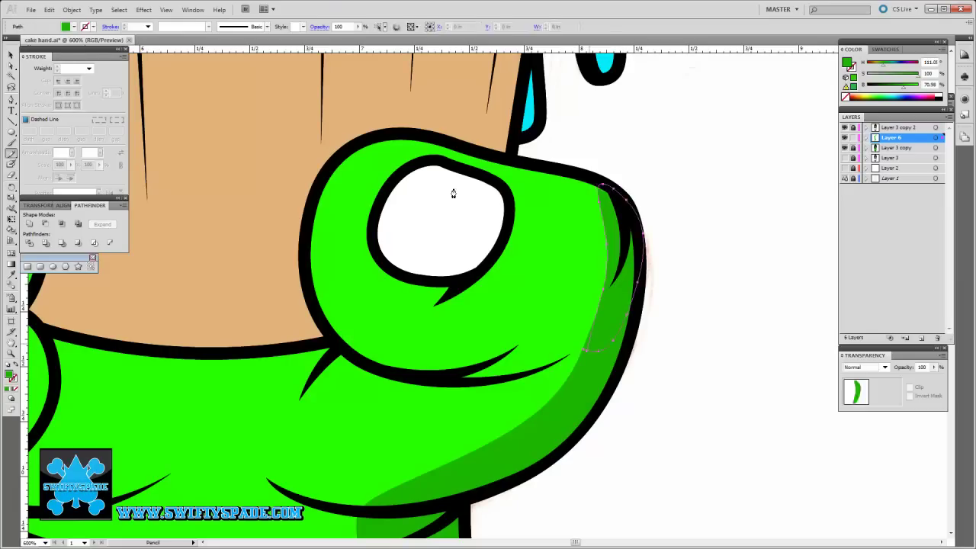
Pan around the hand to inspect the shadow's edges
{"action": "scroll", "coordinate": [594, 218], "scroll_direction": "left", "scroll_amount": 5}
{"action": "scroll", "coordinate": [595, 218], "scroll_direction": "down", "scroll_amount": 2}
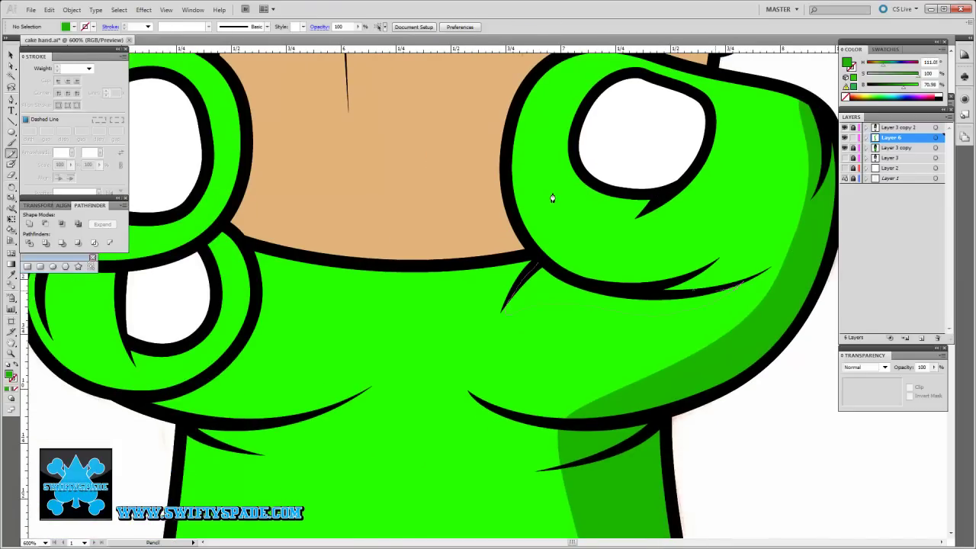
{"action": "scroll", "coordinate": [602, 214], "scroll_direction": "left", "scroll_amount": 3}
{"action": "scroll", "coordinate": [603, 213], "scroll_direction": "up", "scroll_amount": 1}
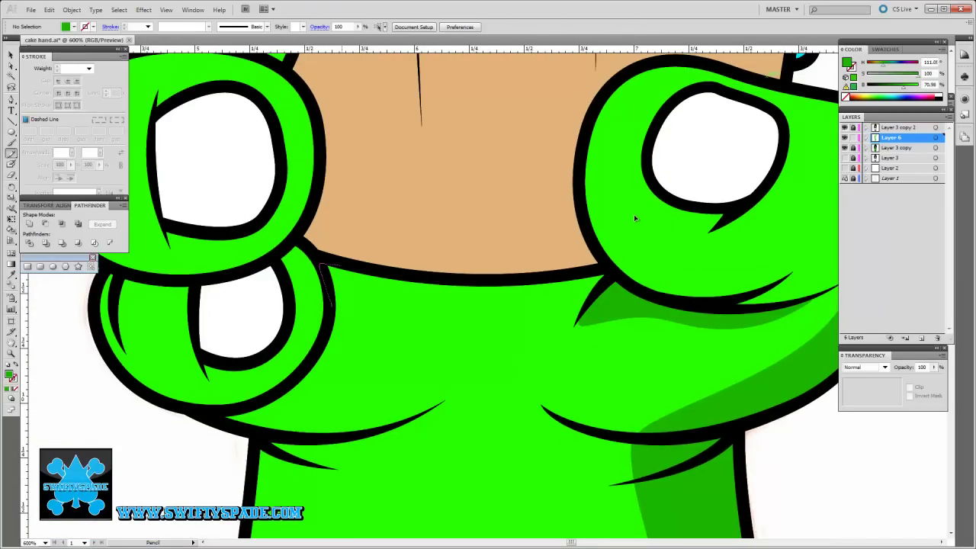
{"action": "scroll", "coordinate": [633, 222], "scroll_direction": "left", "scroll_amount": 5}
{"action": "scroll", "coordinate": [634, 222], "scroll_direction": "down", "scroll_amount": 3}
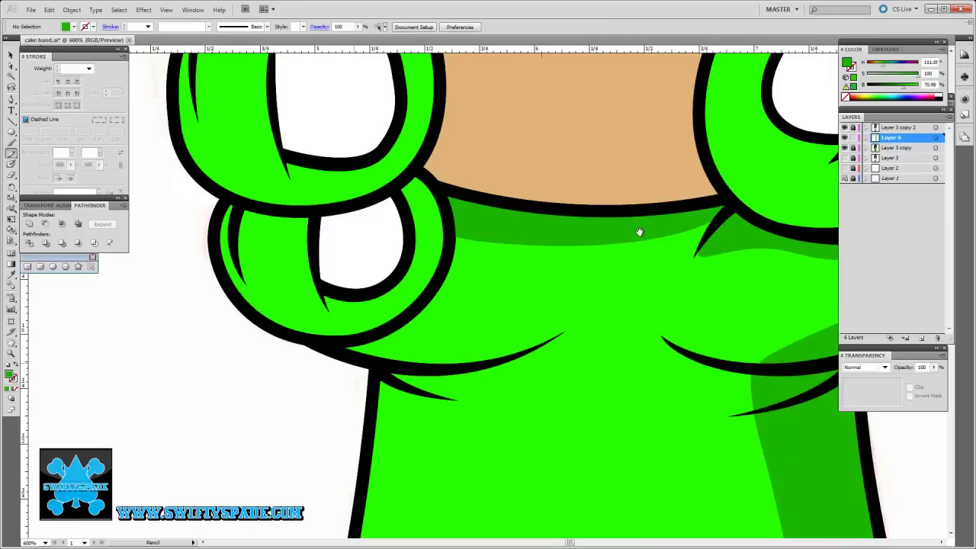
{"action": "scroll", "coordinate": [694, 267], "scroll_direction": "left", "scroll_amount": 4}
{"action": "scroll", "coordinate": [693, 266], "scroll_direction": "up", "scroll_amount": 4}
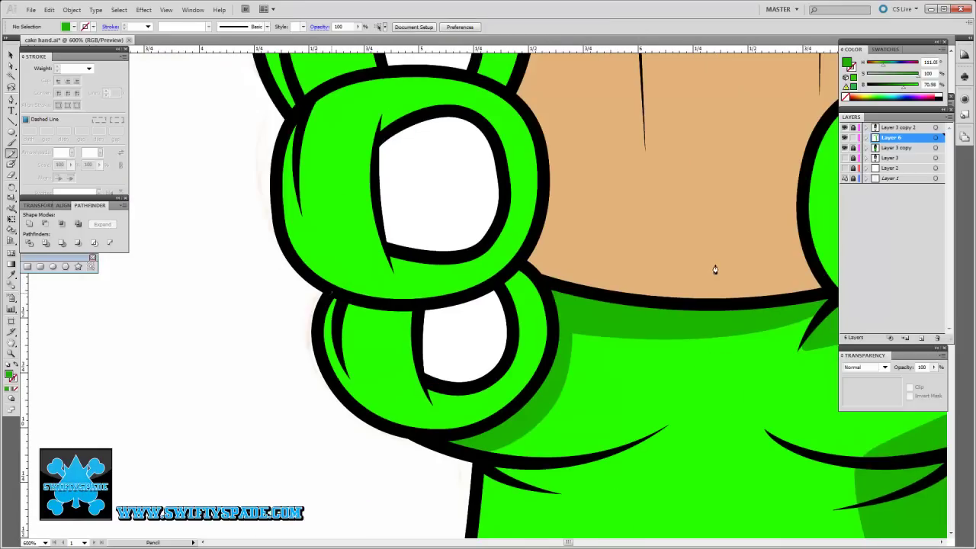
{"action": "scroll", "coordinate": [794, 267], "scroll_direction": "up", "scroll_amount": 3}
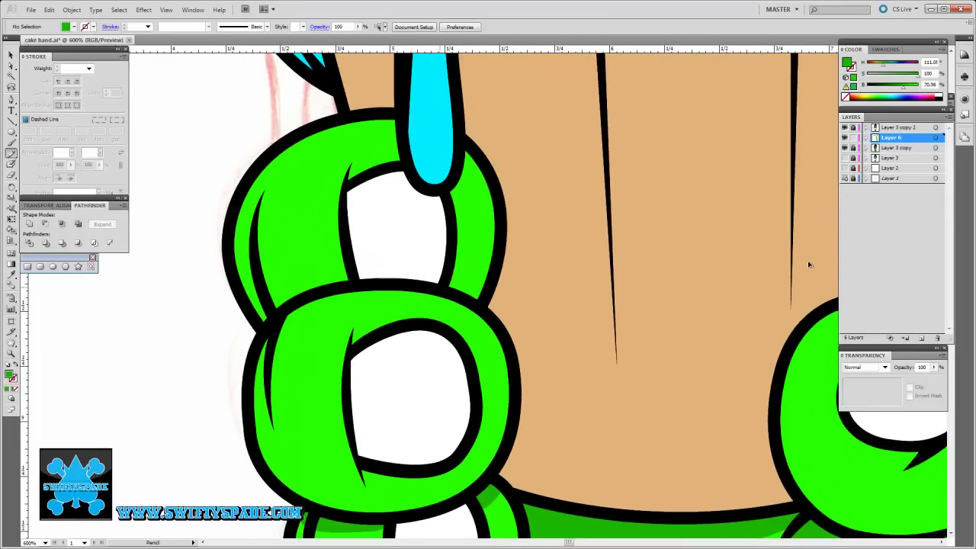
{"action": "scroll", "coordinate": [821, 266], "scroll_direction": "down", "scroll_amount": 2}
{"action": "scroll", "coordinate": [640, 239], "scroll_direction": "right", "scroll_amount": 5}
{"action": "scroll", "coordinate": [618, 292], "scroll_direction": "right", "scroll_amount": 5}
{"action": "scroll", "coordinate": [618, 291], "scroll_direction": "up", "scroll_amount": 2}
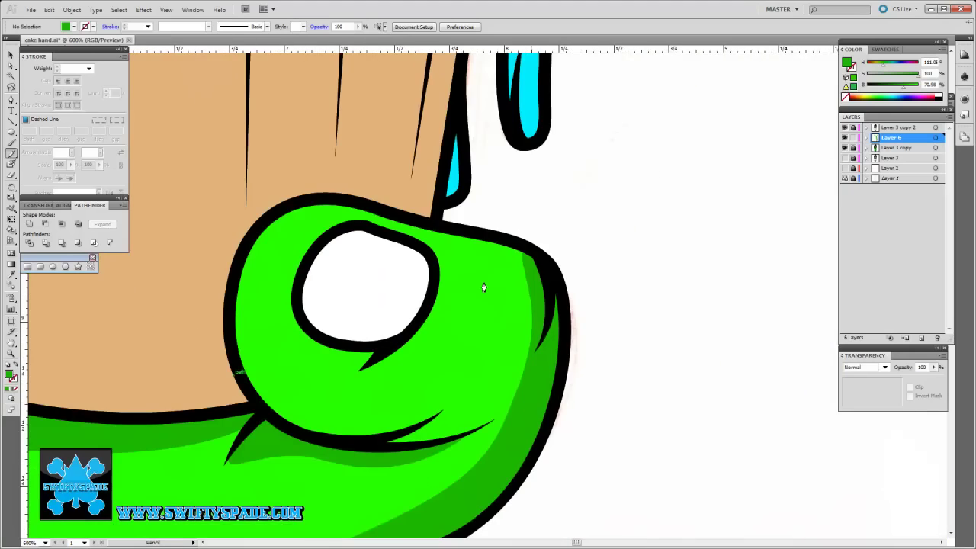
Zoom between 400% and 300% to review the dripping edge and the whole hand
{"action": "key", "text": "ctrl+minus"}
{"action": "scroll", "coordinate": [424, 247], "scroll_direction": "down", "scroll_amount": 5}
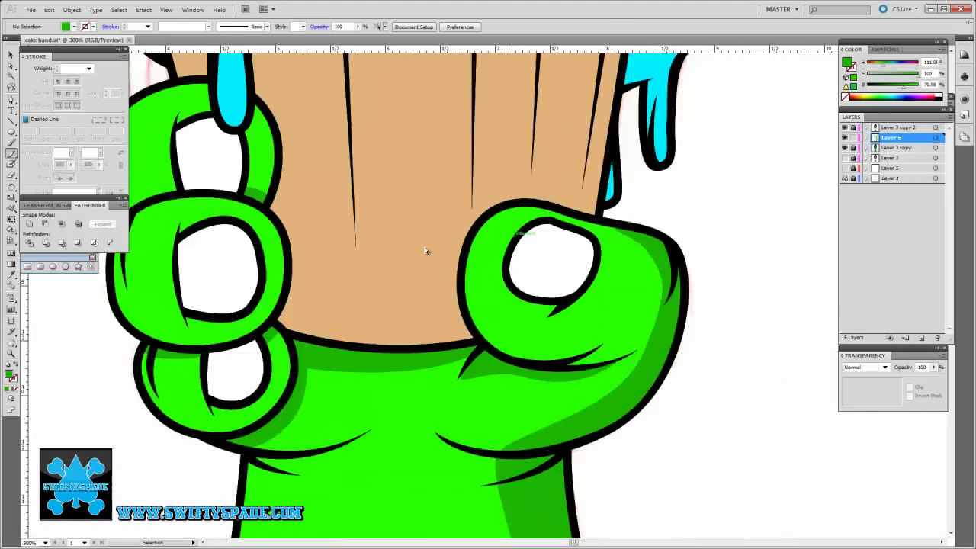
{"action": "scroll", "coordinate": [425, 247], "scroll_direction": "down", "scroll_amount": 5}
{"action": "scroll", "coordinate": [429, 230], "scroll_direction": "down", "scroll_amount": 4}
{"action": "key", "text": "ctrl+plus"}
{"action": "key", "text": "ctrl+plus"}
{"action": "key", "text": "ctrl+plus"}
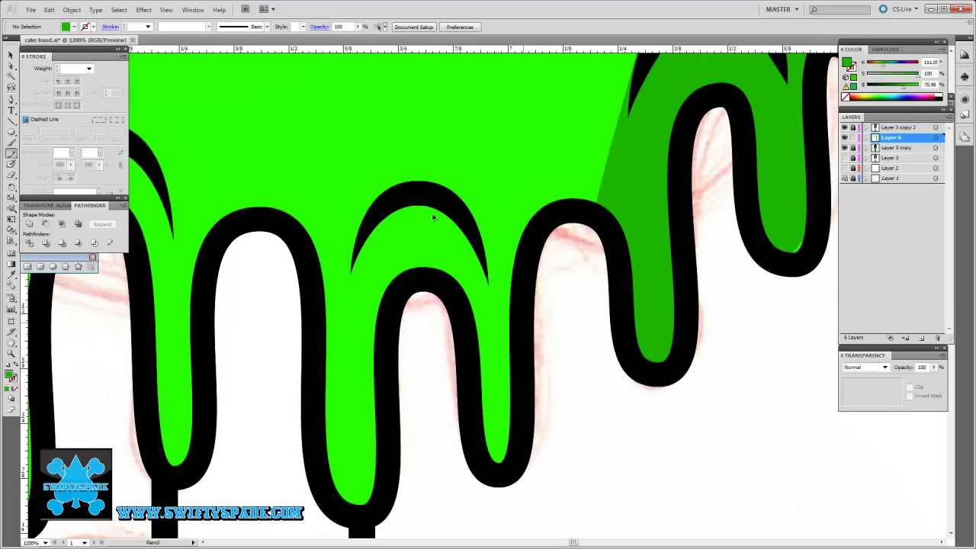
{"action": "key", "text": "ctrl+minus"}
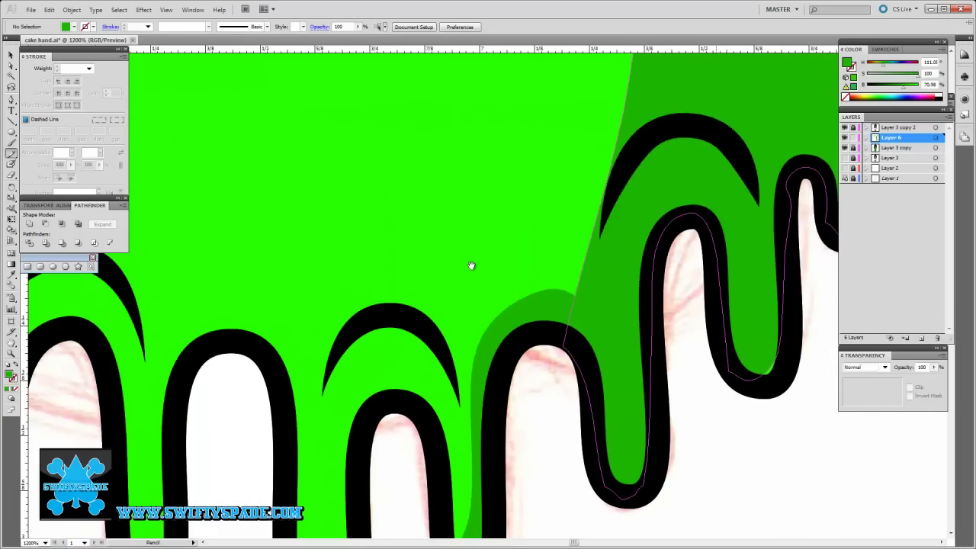
{"action": "key", "text": "ctrl+minus"}
{"action": "key", "text": "ctrl+minus"}
{"action": "key", "text": "ctrl+plus"}
{"action": "scroll", "coordinate": [354, 282], "scroll_direction": "up", "scroll_amount": 10}
{"action": "scroll", "coordinate": [381, 290], "scroll_direction": "up", "scroll_amount": 5}
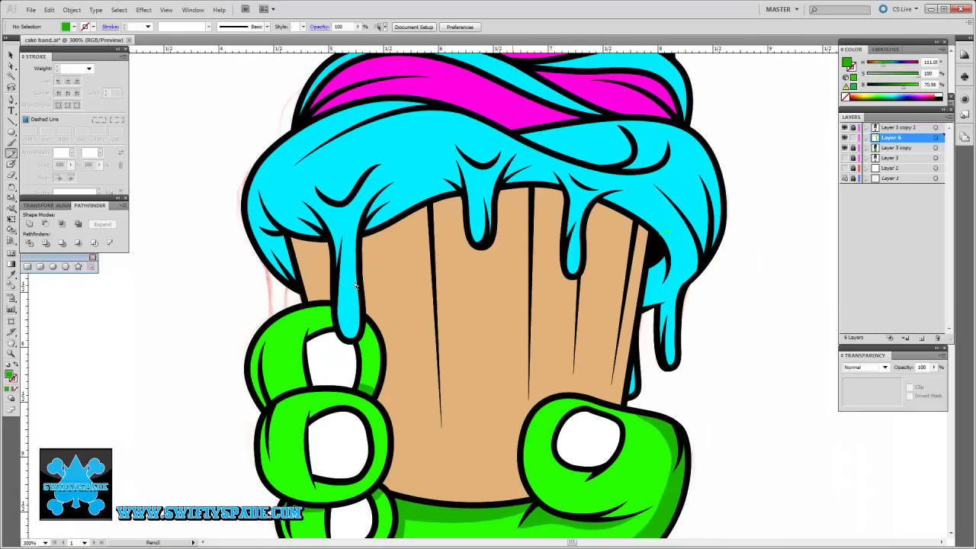
Redo the wrapper shading as a darker brown band under the frosting
{"action": "key", "text": "ctrl+plus"}
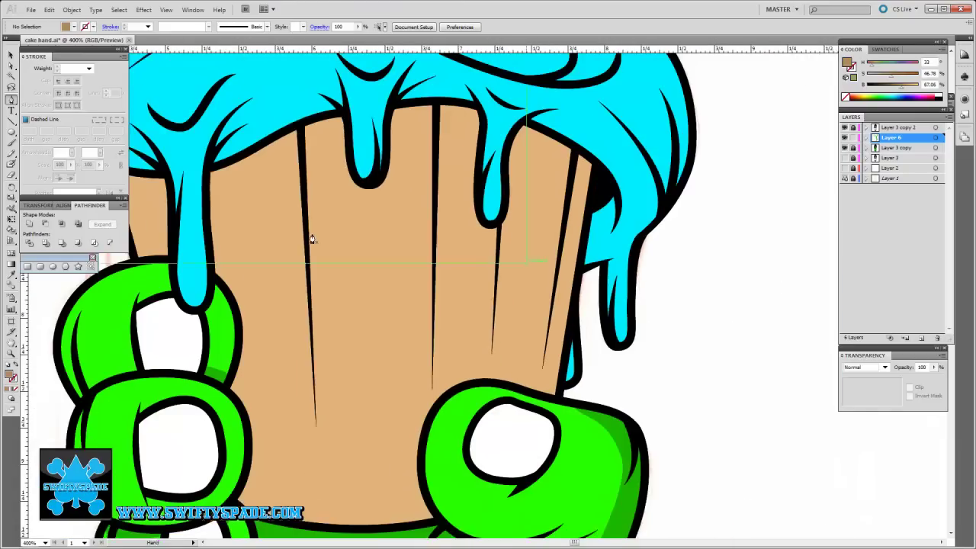
{"action": "key", "text": "ctrl+z"}
{"action": "key", "text": "ctrl+shift+a"}
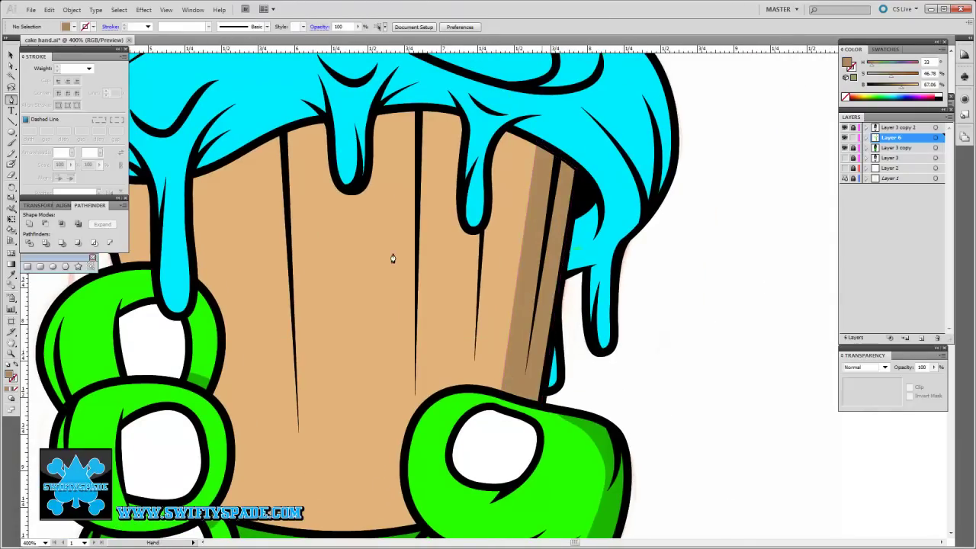
{"action": "scroll", "coordinate": [392, 257], "scroll_direction": "up", "scroll_amount": 3}
{"action": "scroll", "coordinate": [439, 240], "scroll_direction": "up", "scroll_amount": 2}
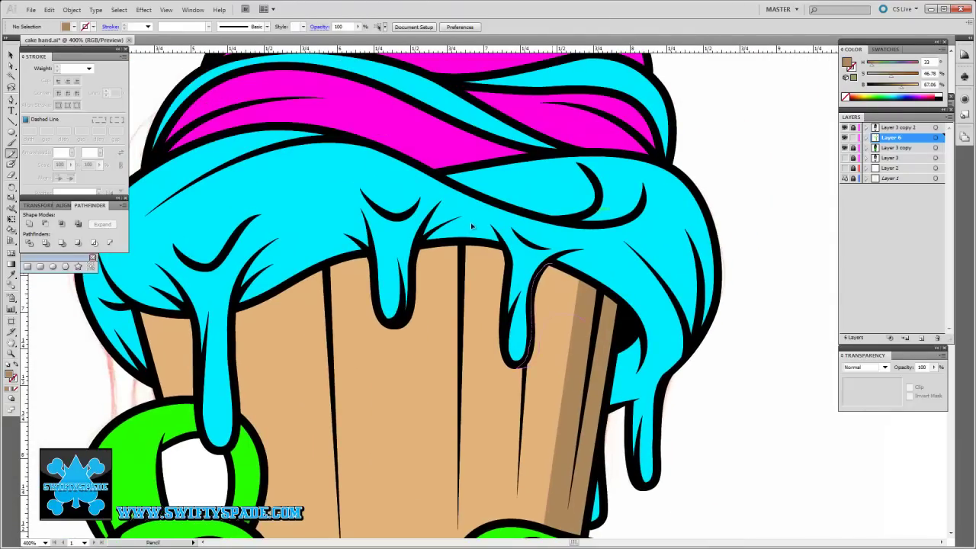
{"action": "scroll", "coordinate": [477, 220], "scroll_direction": "left", "scroll_amount": 2}
{"action": "left_click_drag", "start_coordinate": [495, 285], "coordinate": [561, 283]}
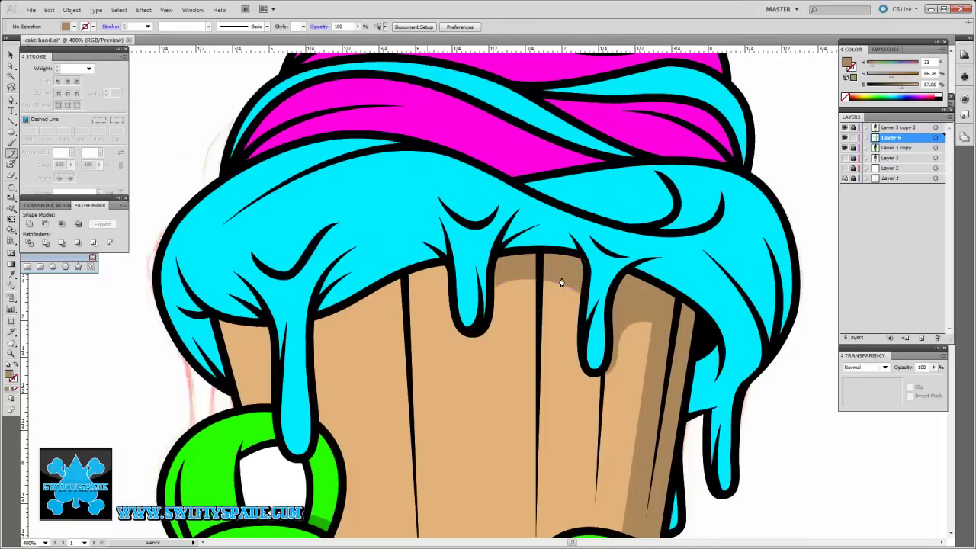
Sample the frosting's cyan with the Eyedropper, then return to the Pencil
{"action": "scroll", "coordinate": [561, 283], "scroll_direction": "left", "scroll_amount": 3}
{"action": "scroll", "coordinate": [564, 284], "scroll_direction": "down", "scroll_amount": 2}
{"action": "scroll", "coordinate": [576, 381], "scroll_direction": "right", "scroll_amount": 2}
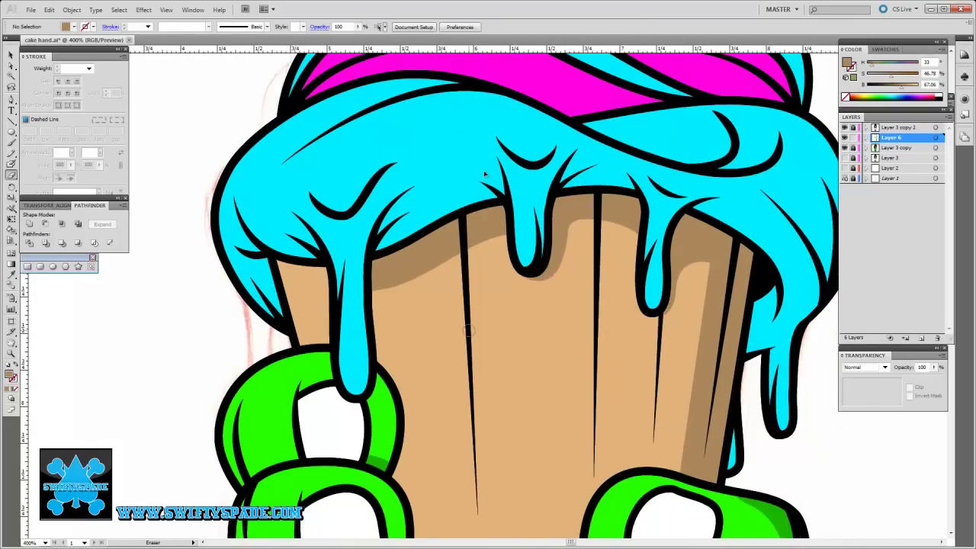
{"action": "left_click_drag", "start_coordinate": [422, 203], "coordinate": [494, 169]}
{"action": "scroll", "coordinate": [494, 169], "scroll_direction": "left", "scroll_amount": 1}
{"action": "scroll", "coordinate": [494, 169], "scroll_direction": "up", "scroll_amount": 1}
{"action": "key", "text": "i"}
{"action": "key", "text": "i"}
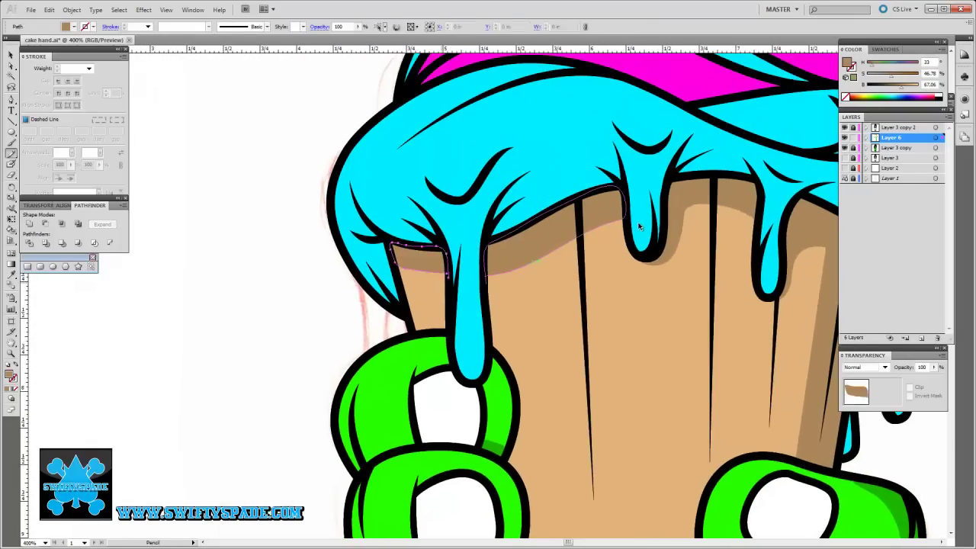
{"action": "scroll", "coordinate": [609, 213], "scroll_direction": "right", "scroll_amount": 10}
{"action": "key", "text": "n"}
{"action": "scroll", "coordinate": [640, 227], "scroll_direction": "down", "scroll_amount": 1}
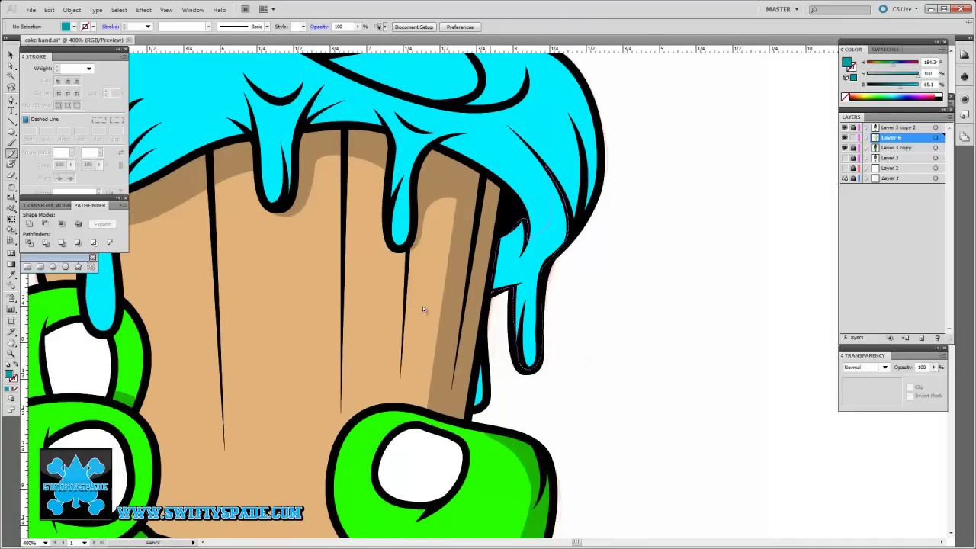
Draw a dark teal shadow on the right cyan drip, then pan to the pink-and-cyan frosting
{"action": "left_click_drag", "start_coordinate": [415, 266], "coordinate": [425, 307]}
{"action": "scroll", "coordinate": [424, 308], "scroll_direction": "down", "scroll_amount": 3}
{"action": "scroll", "coordinate": [440, 225], "scroll_direction": "up", "scroll_amount": 3}
{"action": "left_click_drag", "start_coordinate": [365, 229], "coordinate": [521, 248]}
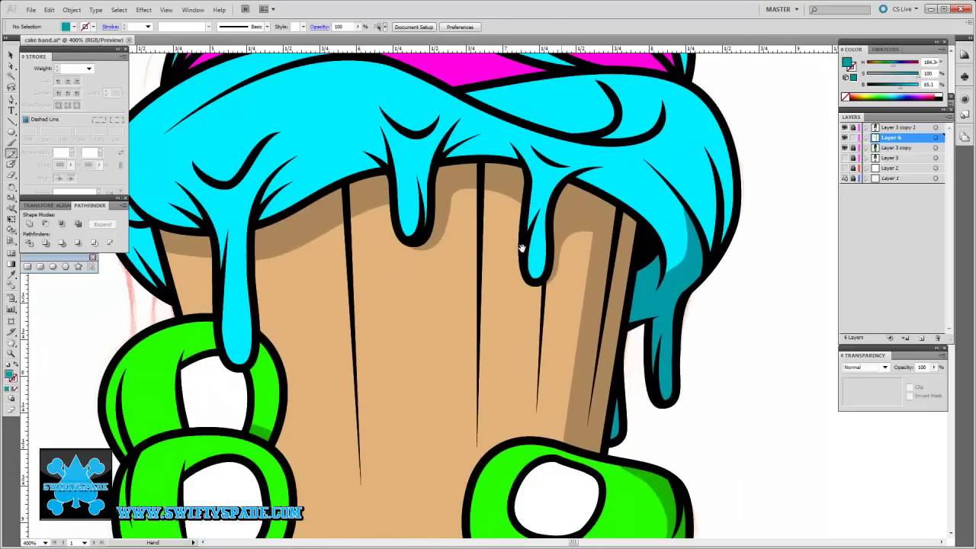
{"action": "mouse_move", "coordinate": [349, 146]}
{"action": "left_mouse_down"}
{"action": "mouse_move", "coordinate": [501, 215]}
{"action": "mouse_move", "coordinate": [350, 259]}
{"action": "left_mouse_up"}
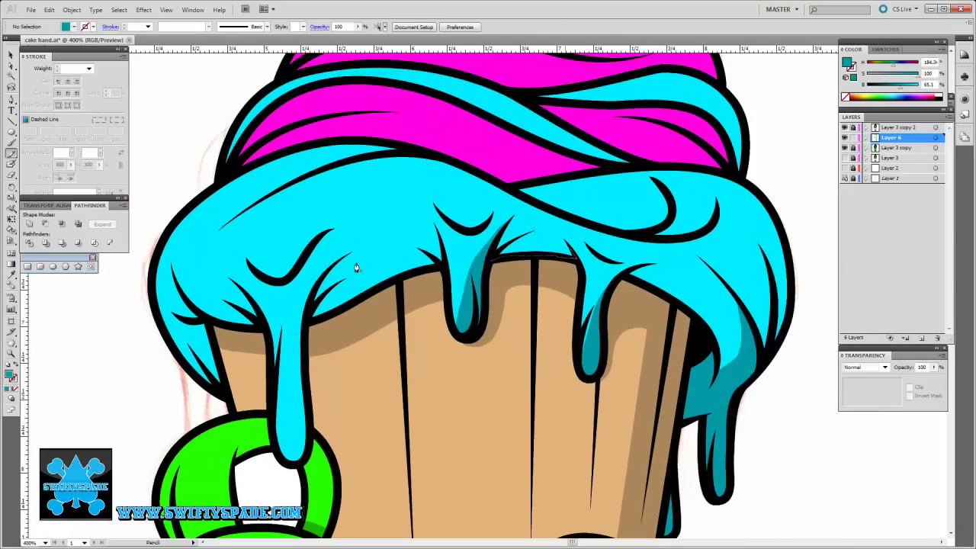
{"action": "left_click_drag", "start_coordinate": [494, 294], "coordinate": [355, 257]}
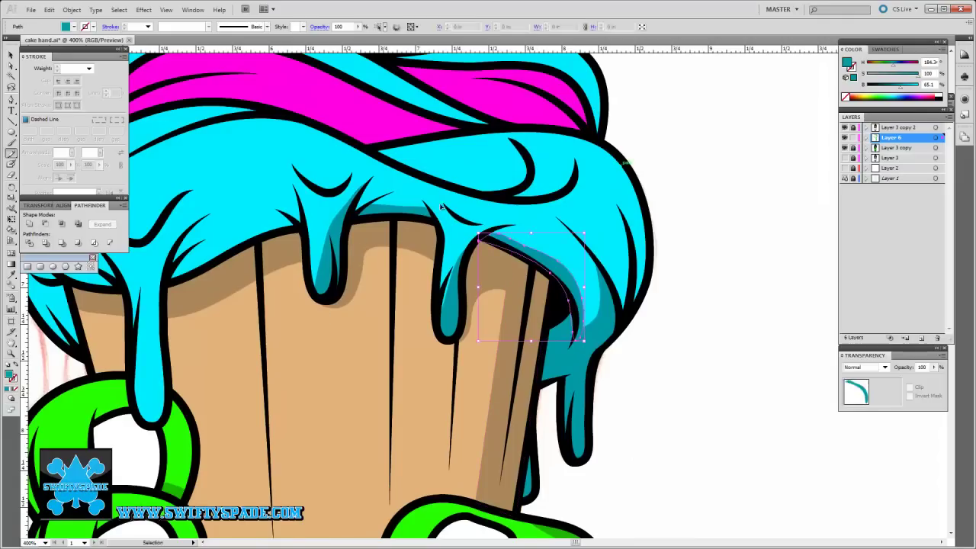
{"action": "left_click_drag", "start_coordinate": [370, 93], "coordinate": [458, 208]}
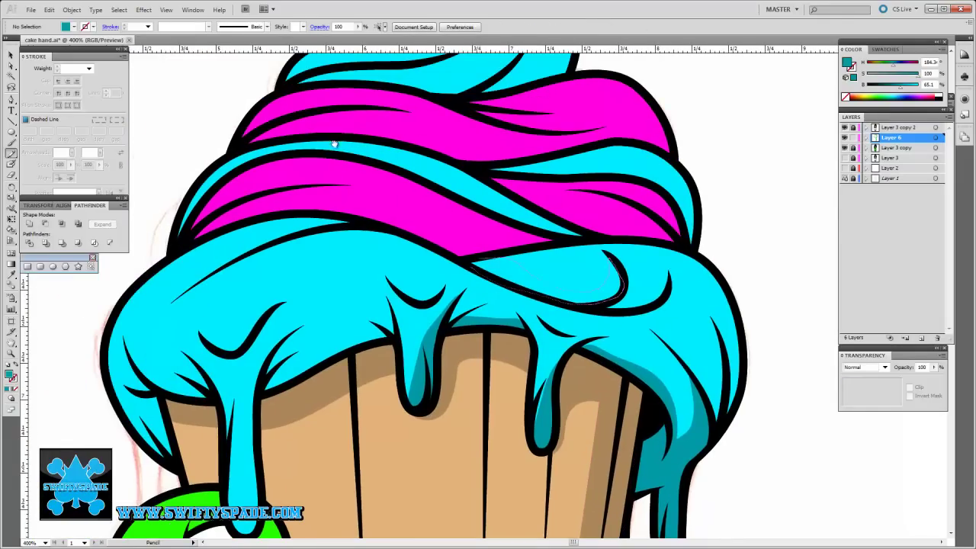
Add a dark teal shadow under the frosting curl and pan up to the frosting's top
{"action": "left_click_drag", "start_coordinate": [329, 253], "coordinate": [282, 232]}
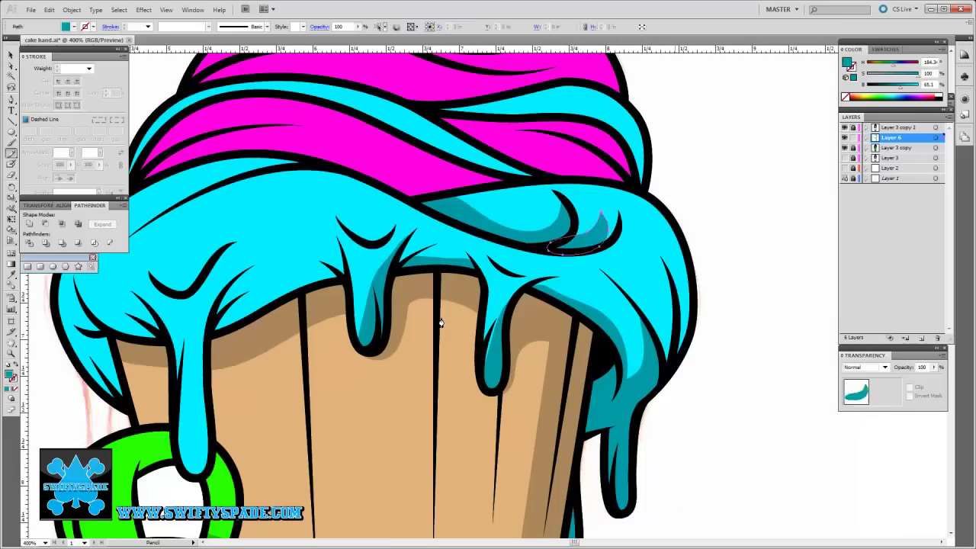
{"action": "left_click_drag", "start_coordinate": [141, 457], "coordinate": [446, 328]}
{"action": "left_click_drag", "start_coordinate": [490, 372], "coordinate": [406, 467]}
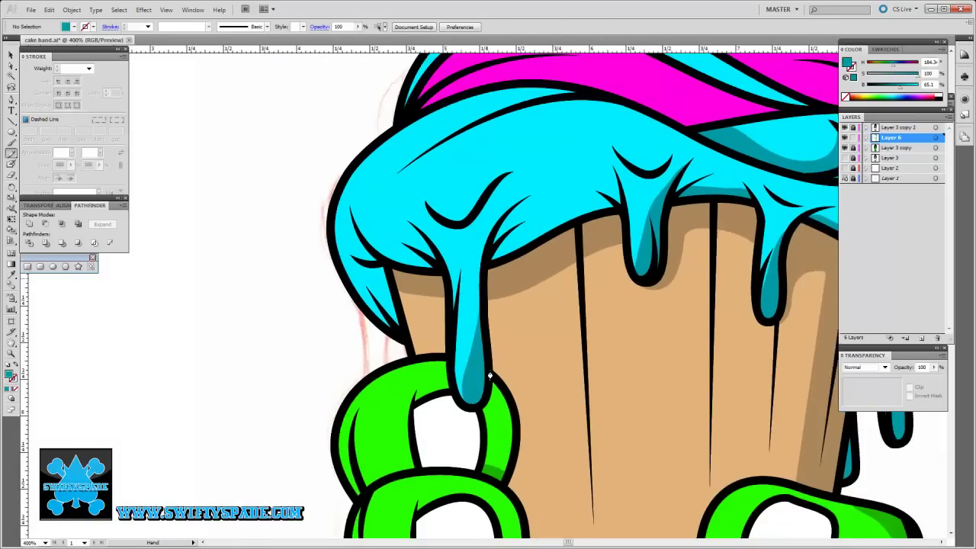
{"action": "left_click_drag", "start_coordinate": [418, 230], "coordinate": [397, 257]}
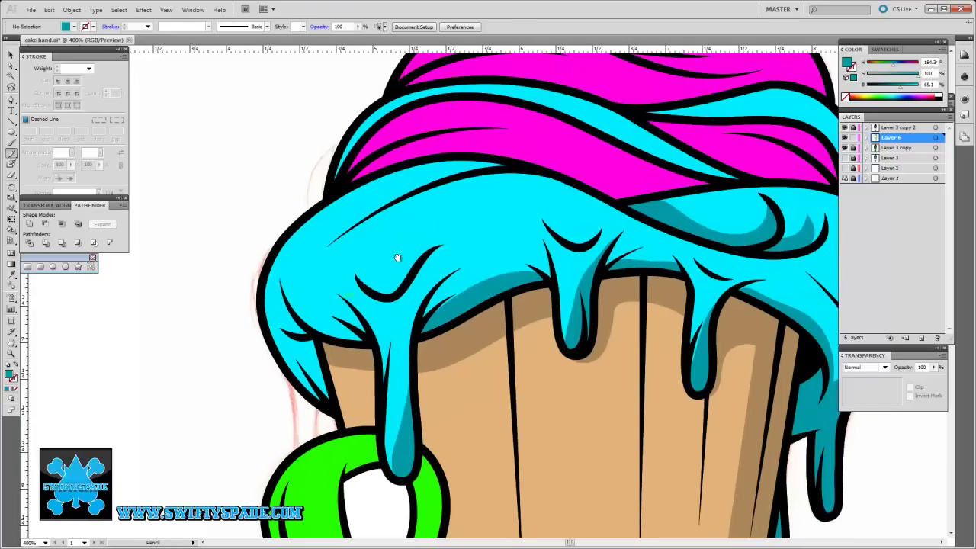
{"action": "left_click_drag", "start_coordinate": [617, 80], "coordinate": [361, 187]}
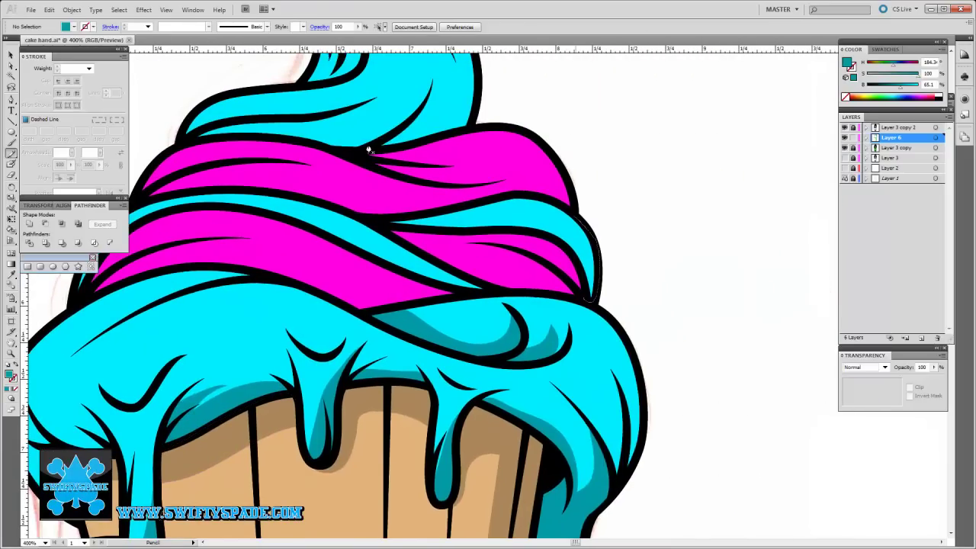
Draw dark teal shadows on the top swirl's right edge and inside its curl
{"action": "scroll", "coordinate": [288, 294], "scroll_direction": "left", "scroll_amount": 5}
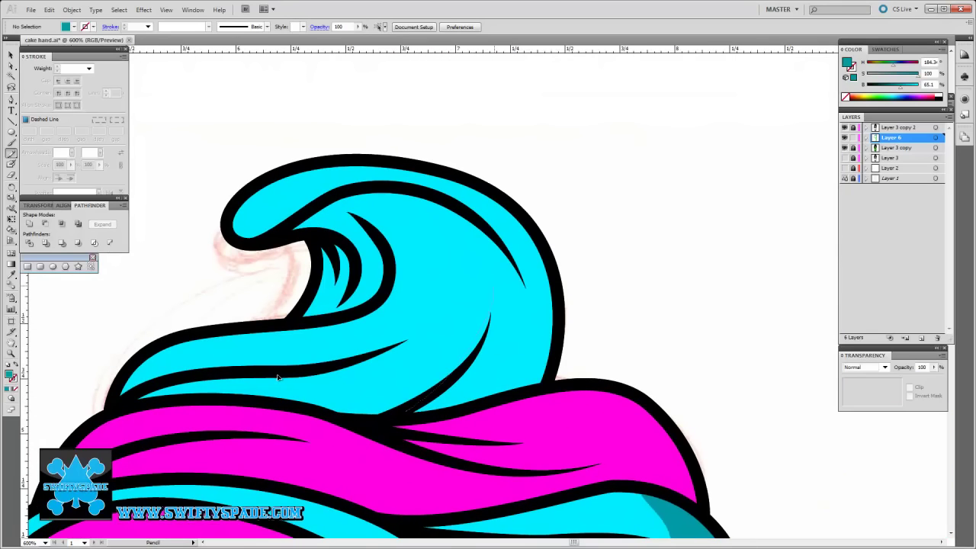
{"action": "left_click_drag", "start_coordinate": [375, 352], "coordinate": [323, 352]}
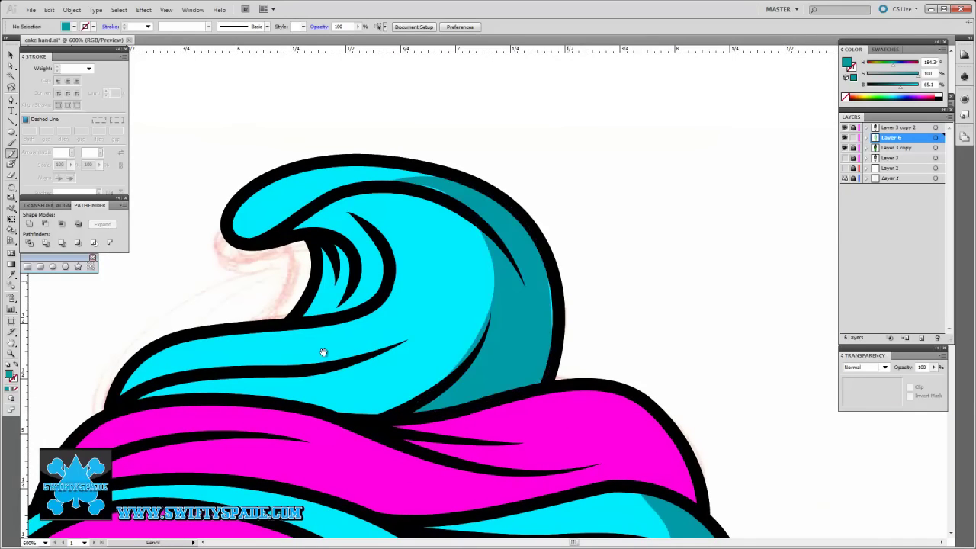
{"action": "left_click_drag", "start_coordinate": [263, 326], "coordinate": [380, 307]}
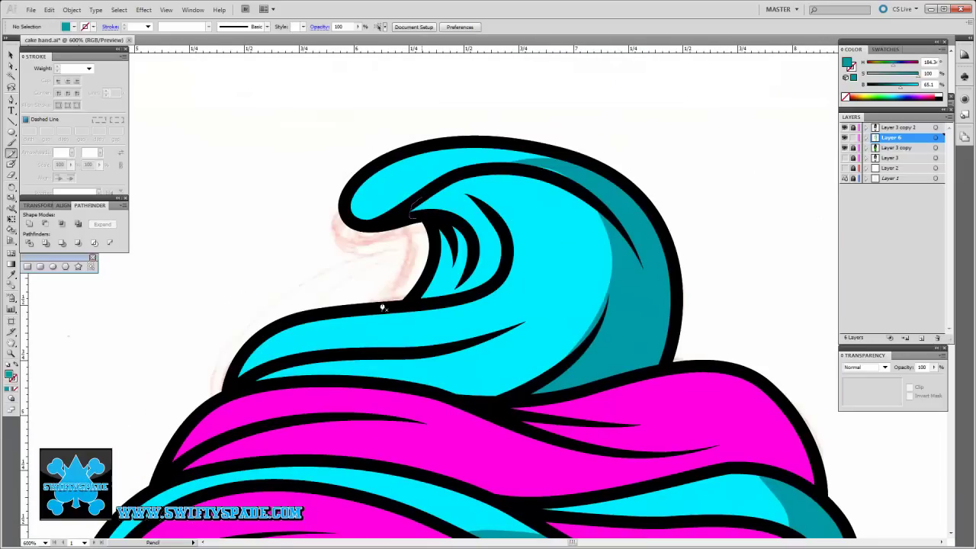
{"action": "left_click_drag", "start_coordinate": [393, 235], "coordinate": [406, 217]}
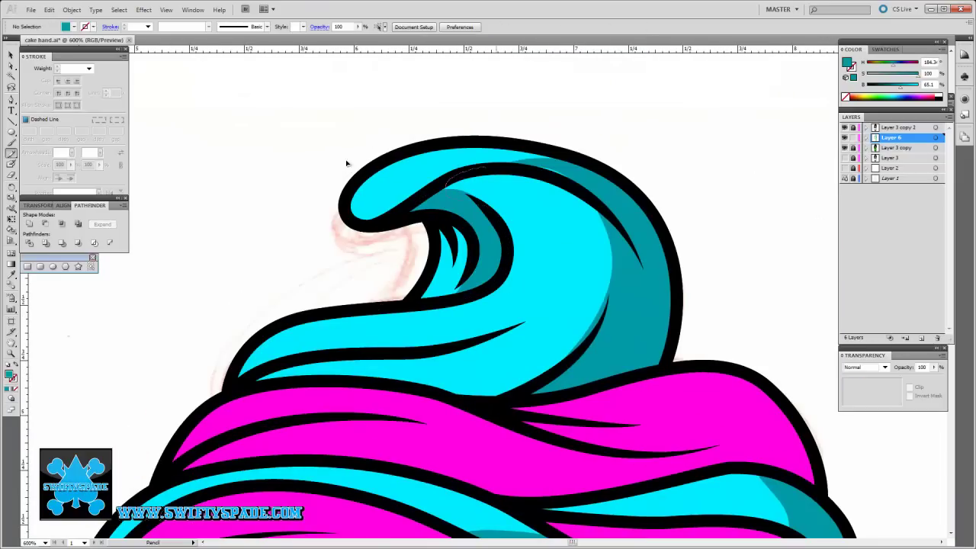
{"action": "key", "text": "ctrl+minus"}
{"action": "key", "text": "ctrl+minus"}
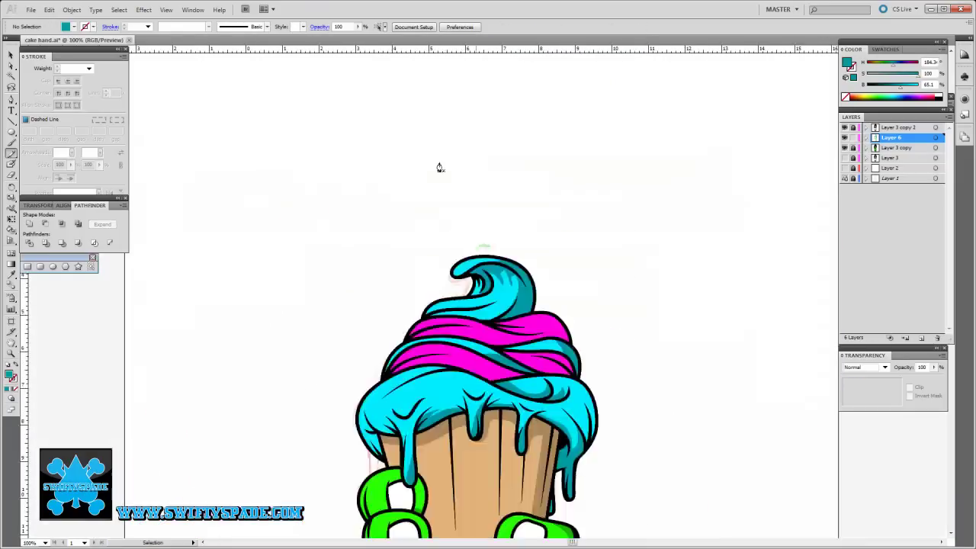
Sample a frosting colour with the Eyedropper and pan across the cyan frosting
{"action": "key", "text": "i"}
{"action": "key", "text": "ctrl+plus"}
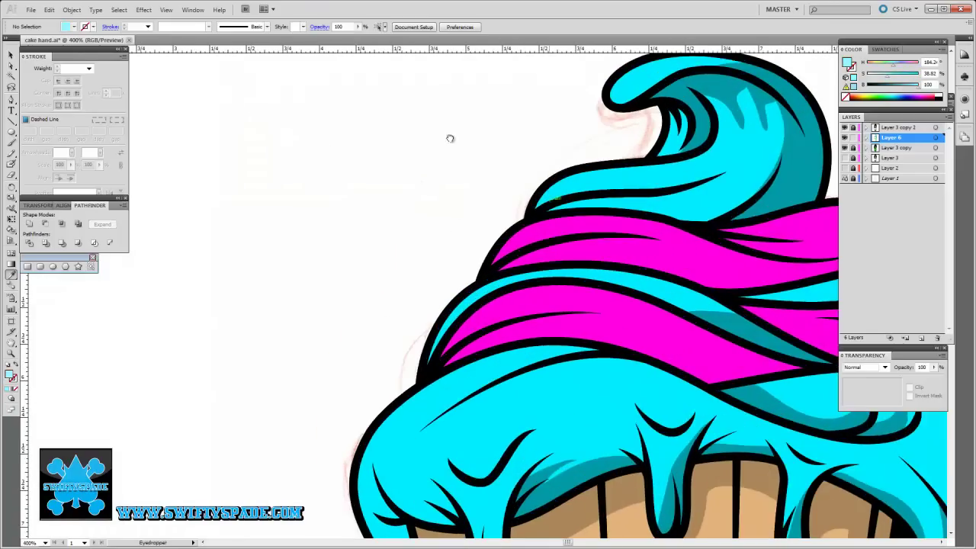
{"action": "key", "text": "n"}
{"action": "scroll", "coordinate": [434, 195], "scroll_direction": "down", "scroll_amount": 5}
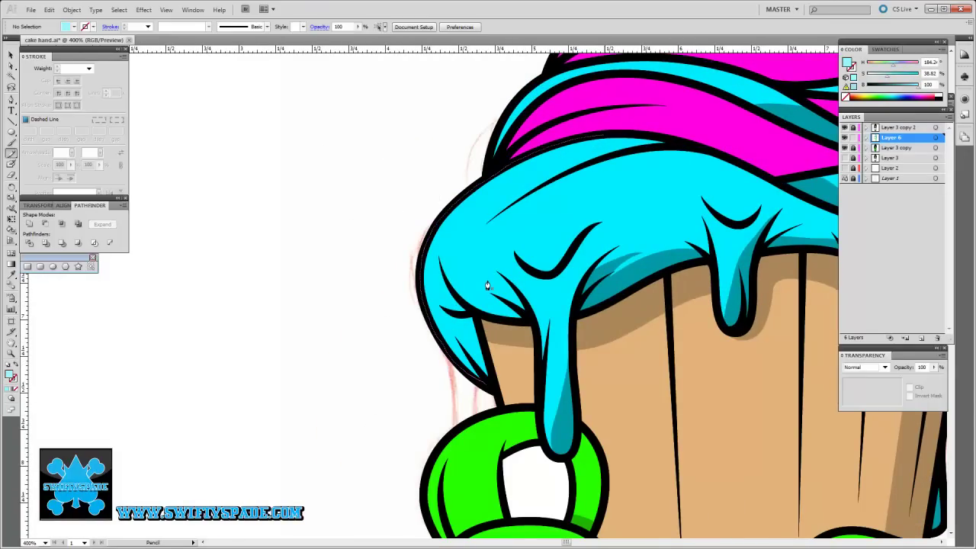
{"action": "scroll", "coordinate": [449, 261], "scroll_direction": "down", "scroll_amount": 2}
{"action": "scroll", "coordinate": [450, 261], "scroll_direction": "right", "scroll_amount": 3}
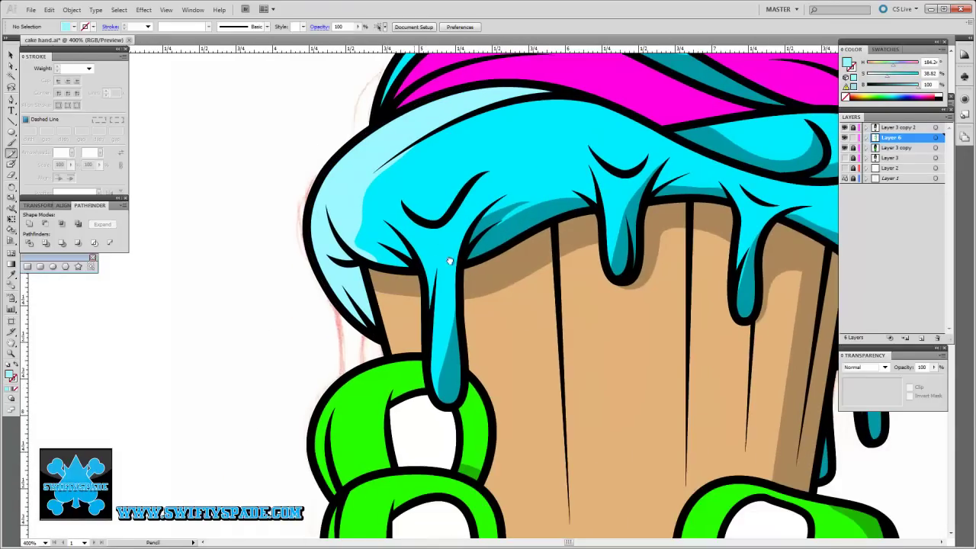
{"action": "scroll", "coordinate": [555, 321], "scroll_direction": "up", "scroll_amount": 3}
{"action": "scroll", "coordinate": [554, 320], "scroll_direction": "left", "scroll_amount": 2}
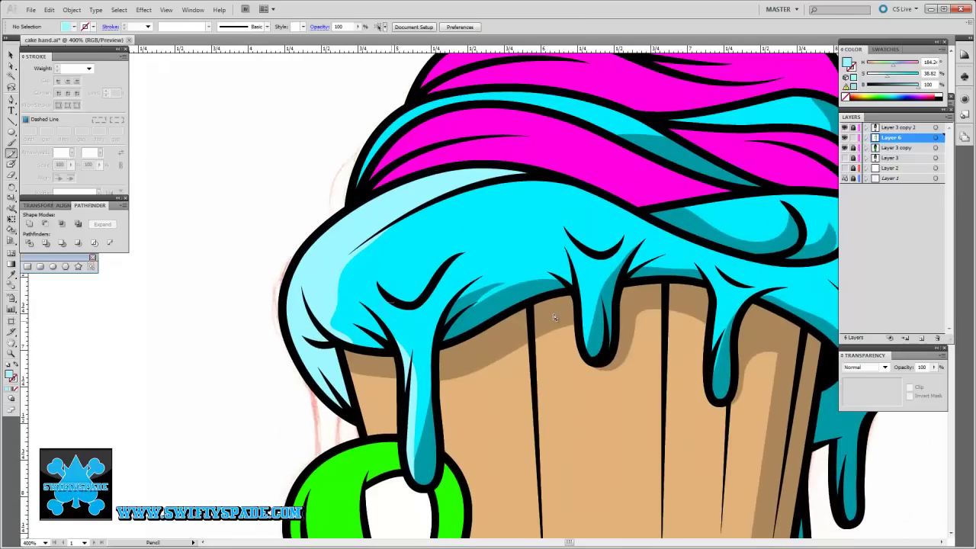
{"action": "scroll", "coordinate": [529, 283], "scroll_direction": "up", "scroll_amount": 2}
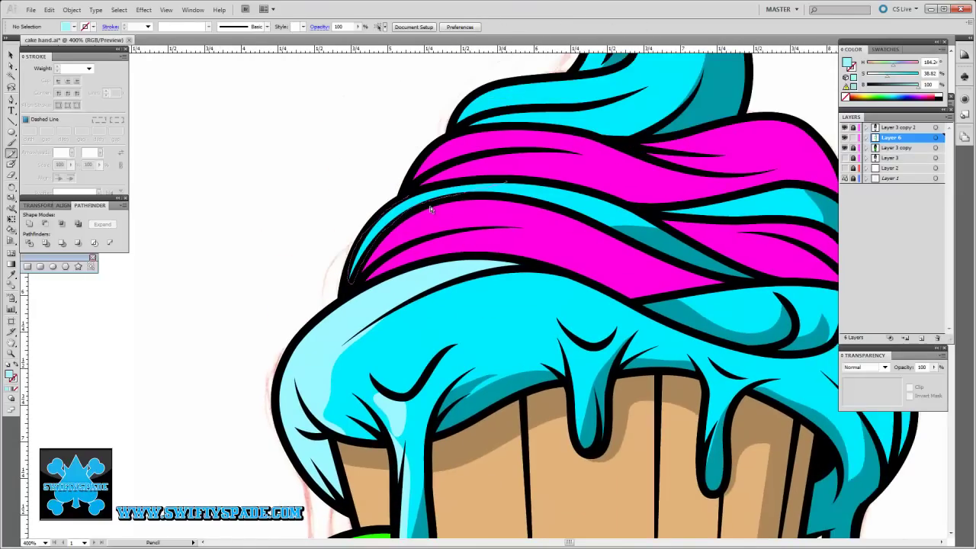
{"action": "scroll", "coordinate": [406, 226], "scroll_direction": "up", "scroll_amount": 3}
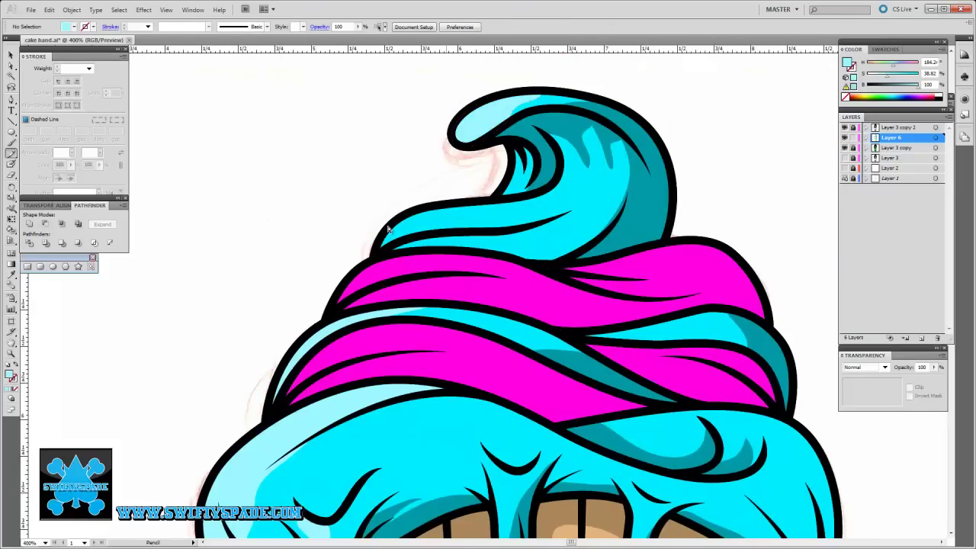
{"action": "scroll", "coordinate": [388, 228], "scroll_direction": "left", "scroll_amount": 1}
{"action": "scroll", "coordinate": [389, 229], "scroll_direction": "up", "scroll_amount": 1}
Zoom out and back in to frame the pink frosting top
{"action": "key", "text": "ctrl+minus"}
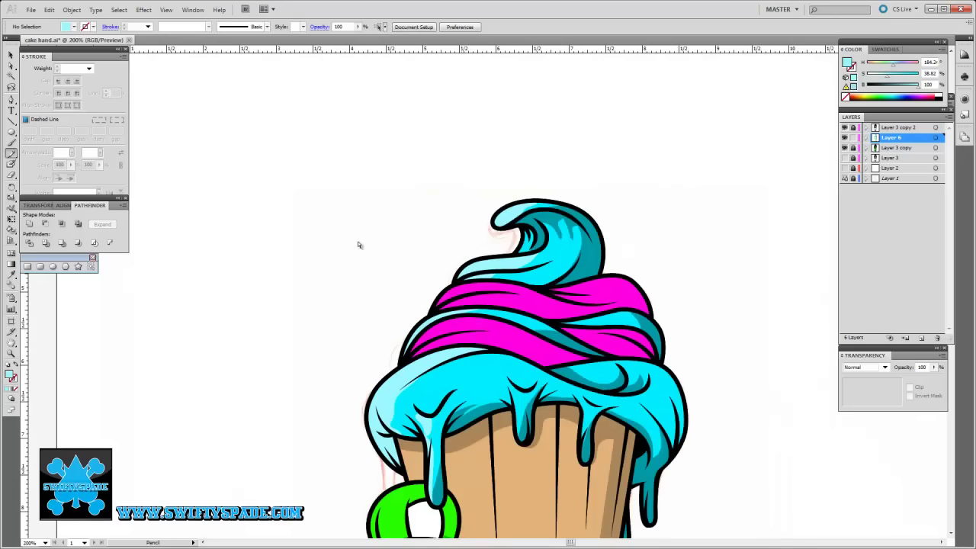
{"action": "scroll", "coordinate": [320, 209], "scroll_direction": "down", "scroll_amount": 1}
{"action": "scroll", "coordinate": [399, 227], "scroll_direction": "down", "scroll_amount": 1}
{"action": "key", "text": "ctrl+plus"}
{"action": "key", "text": "ctrl+plus"}
{"action": "key", "text": "ctrl+plus"}
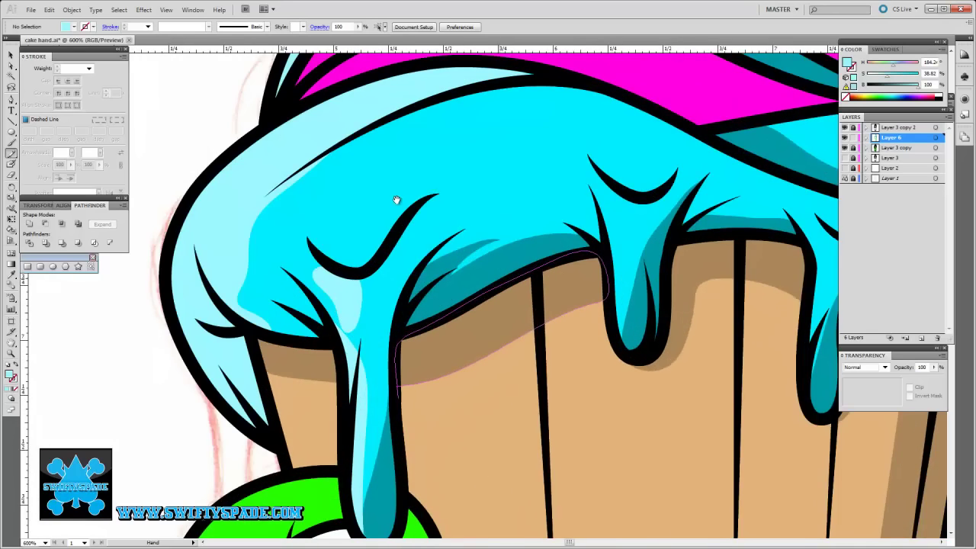
{"action": "key", "text": "ctrl+minus"}
{"action": "key", "text": "ctrl+minus"}
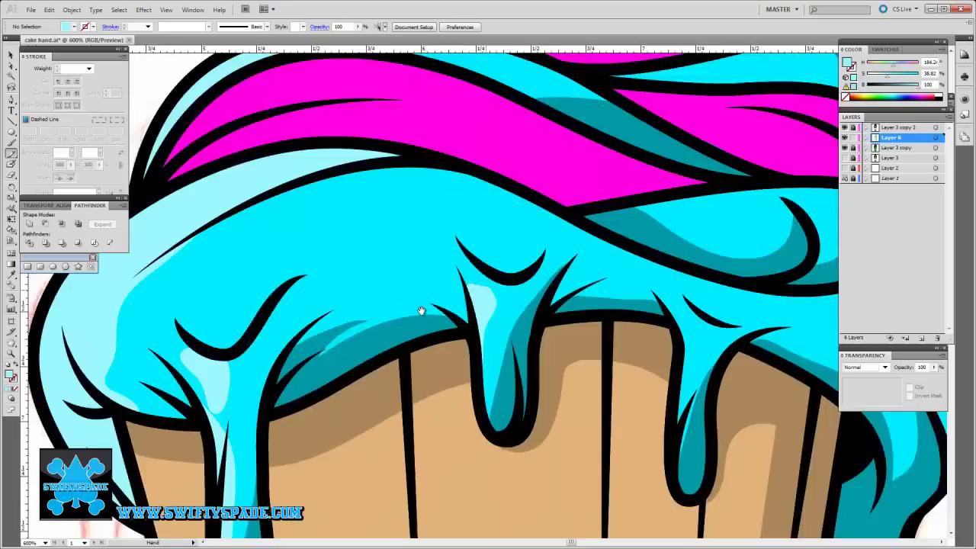
{"action": "key", "text": "ctrl+plus"}
{"action": "key", "text": "ctrl+plus"}
Sample the frosting's magenta and darken it for shading
{"action": "key", "text": "i"}
{"action": "left_click", "coordinate": [416, 302]}
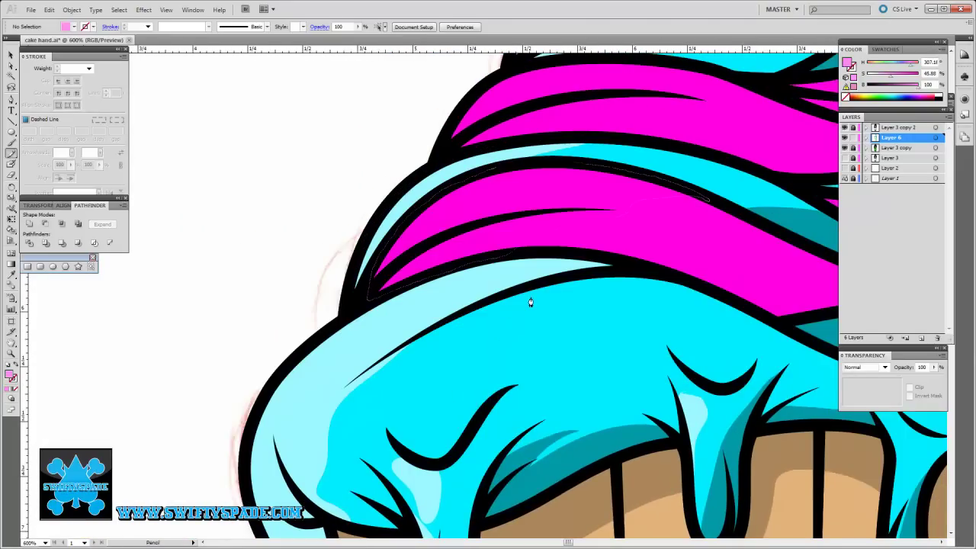
{"action": "key", "text": "ctrl+z"}
{"action": "scroll", "coordinate": [549, 298], "scroll_direction": "up", "scroll_amount": 3}
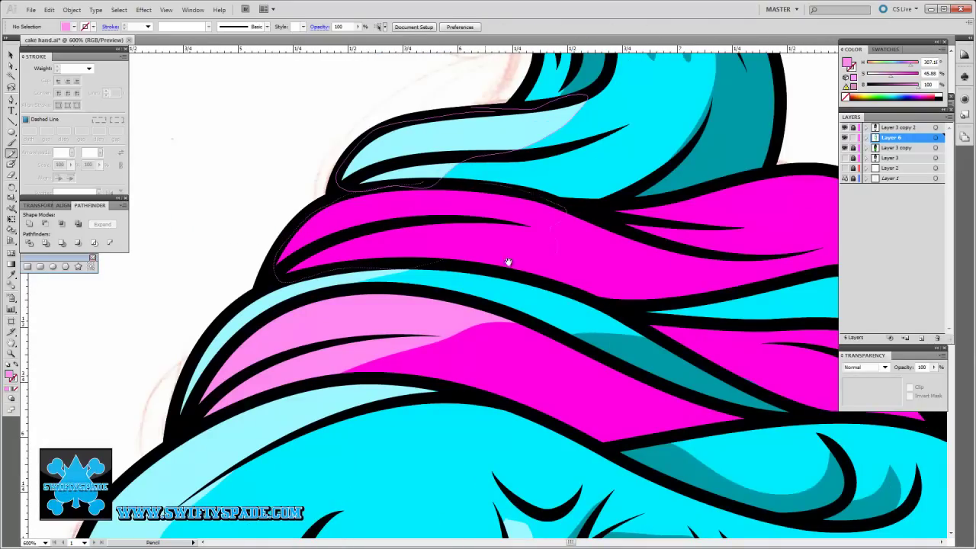
{"action": "key", "text": "ctrl+minus"}
{"action": "key", "text": "ctrl+minus"}
{"action": "key", "text": "ctrl+minus"}
{"action": "key", "text": "ctrl+plus"}
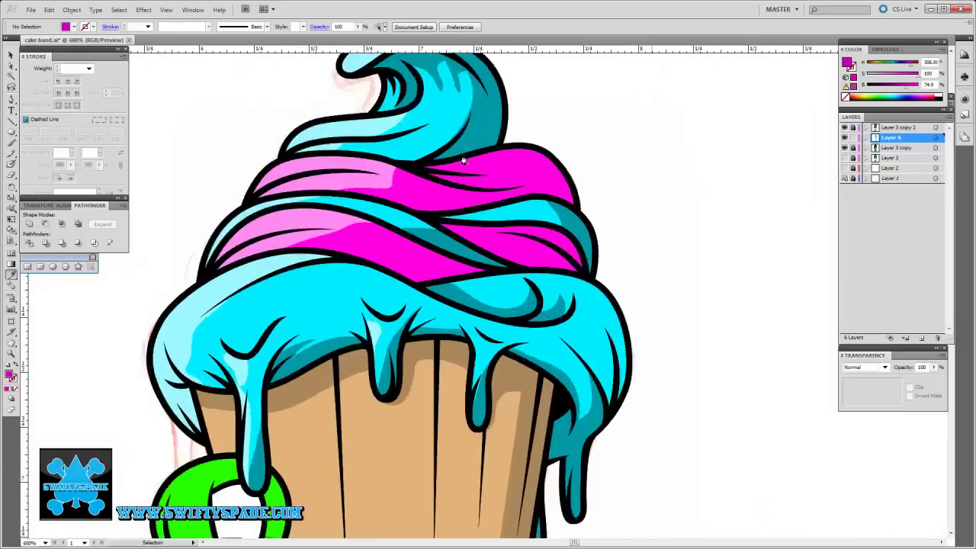
{"action": "key", "text": "ctrl+plus"}
{"action": "key", "text": "n"}
Draw a dark magenta shadow on the magenta band, deselect, and view the whole cupcake
{"action": "left_click_drag", "start_coordinate": [472, 162], "coordinate": [450, 163]}
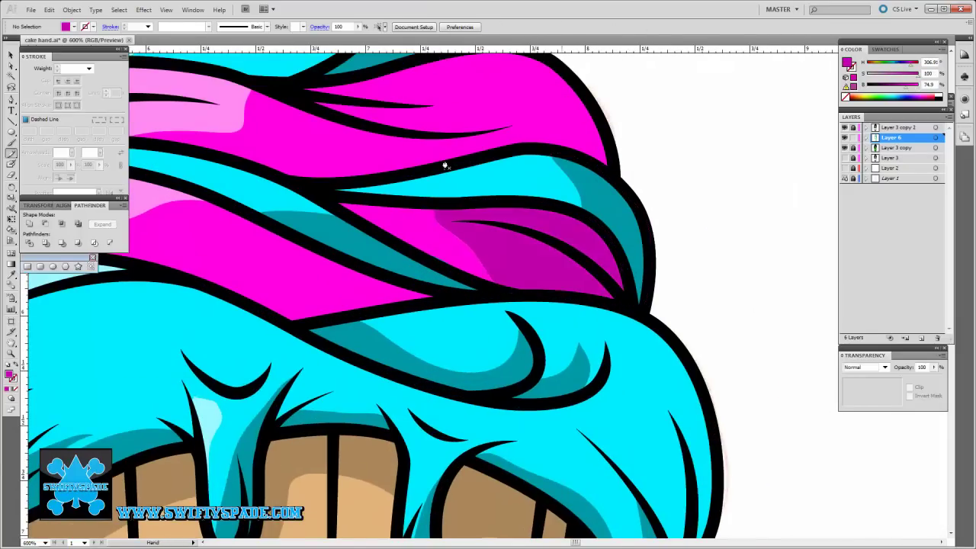
{"action": "scroll", "coordinate": [308, 179], "scroll_direction": "up", "scroll_amount": 3}
{"action": "scroll", "coordinate": [308, 179], "scroll_direction": "left", "scroll_amount": 1}
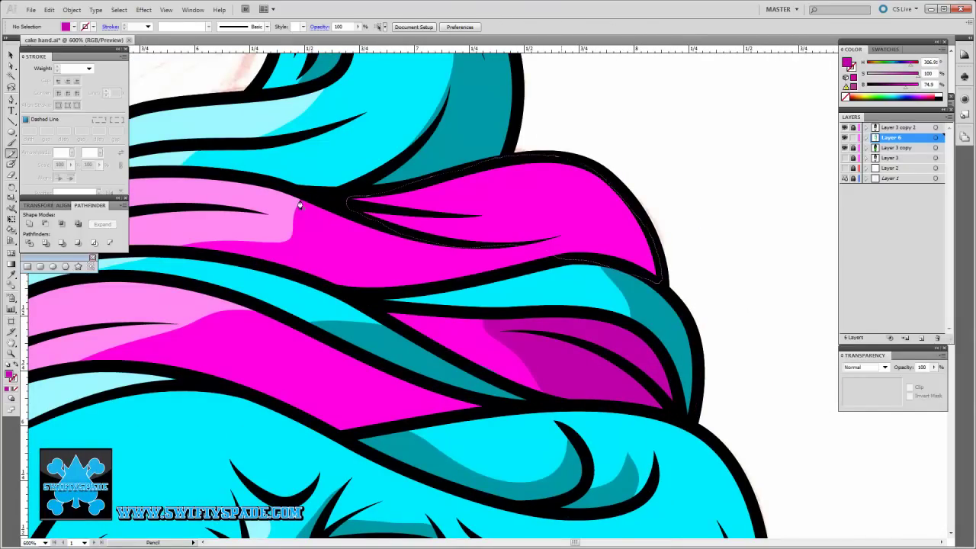
{"action": "scroll", "coordinate": [299, 204], "scroll_direction": "down", "scroll_amount": 3}
{"action": "scroll", "coordinate": [300, 204], "scroll_direction": "left", "scroll_amount": 1}
{"action": "key", "text": "ctrl+f"}
{"action": "key", "text": "ctrl+shift+a"}
{"action": "key", "text": "ctrl+0"}
{"action": "left_click_drag", "start_coordinate": [487, 412], "coordinate": [478, 94]}
Sample the bright green from the hand and draw a light-green highlight along the arm's left edge
{"action": "key", "text": "i"}
{"action": "left_click", "coordinate": [541, 194]}
{"action": "scroll", "coordinate": [562, 285], "scroll_direction": "up", "scroll_amount": 4}
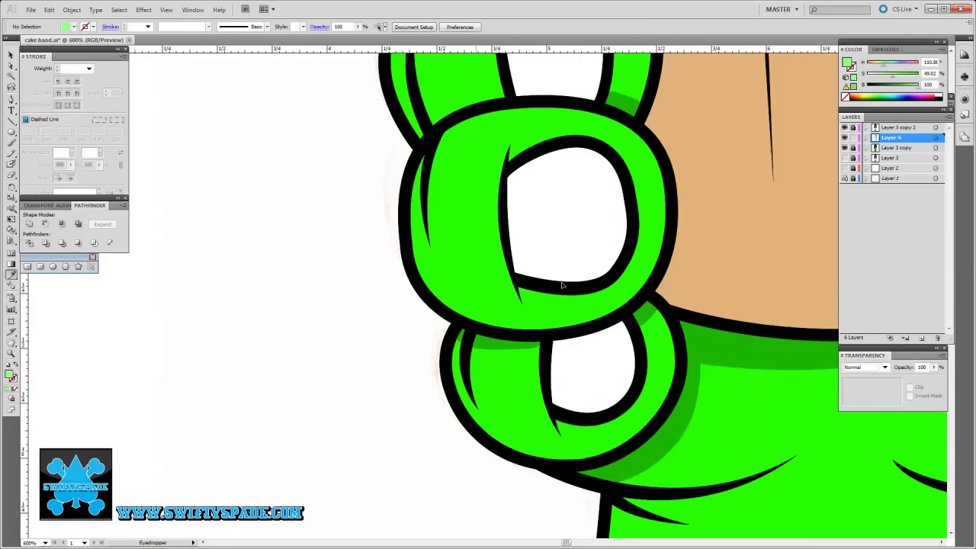
{"action": "scroll", "coordinate": [562, 285], "scroll_direction": "up", "scroll_amount": 1}
{"action": "key", "text": "n"}
{"action": "scroll", "coordinate": [585, 307], "scroll_direction": "up", "scroll_amount": 4}
{"action": "scroll", "coordinate": [580, 307], "scroll_direction": "up", "scroll_amount": 1}
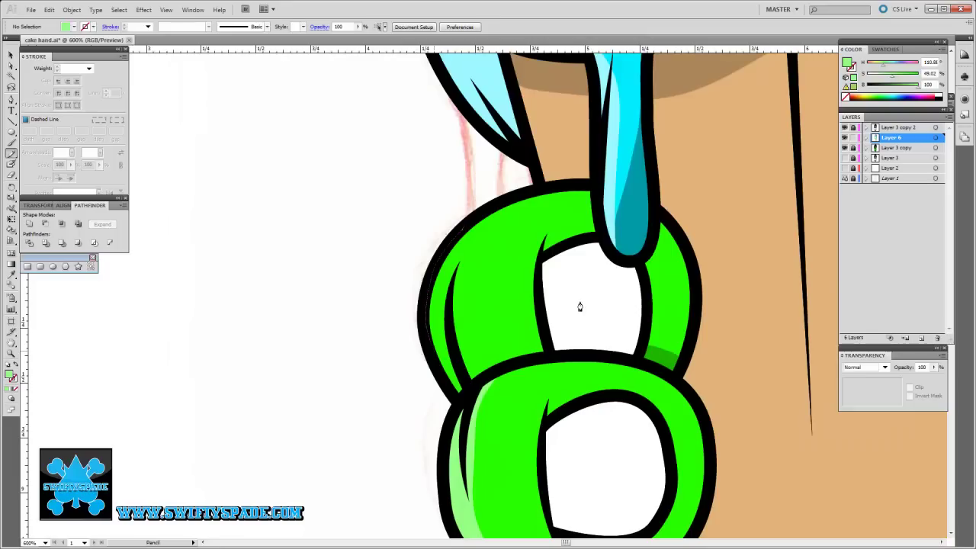
{"action": "scroll", "coordinate": [477, 206], "scroll_direction": "down", "scroll_amount": 2}
{"action": "scroll", "coordinate": [442, 160], "scroll_direction": "down", "scroll_amount": 3}
{"action": "scroll", "coordinate": [419, 130], "scroll_direction": "down", "scroll_amount": 3}
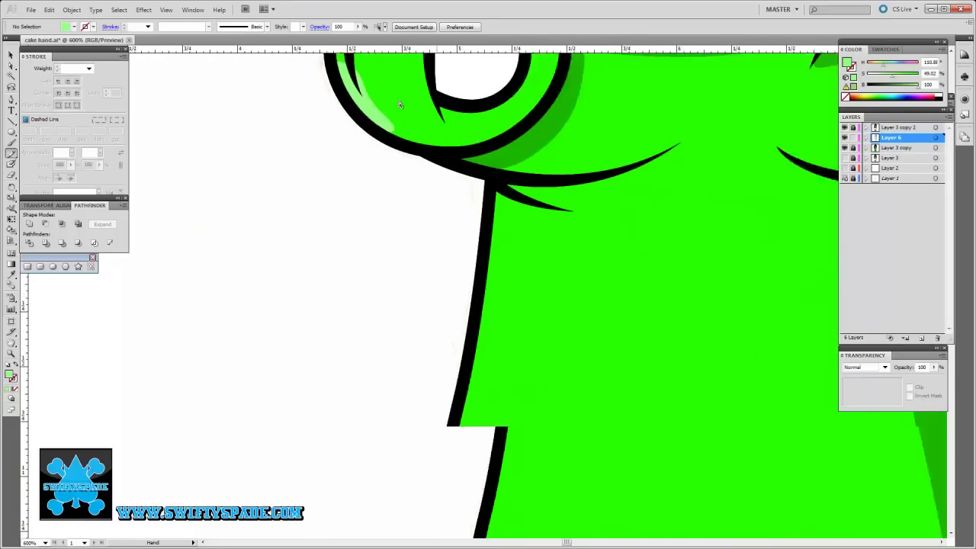
{"action": "scroll", "coordinate": [396, 100], "scroll_direction": "down", "scroll_amount": 3}
{"action": "scroll", "coordinate": [396, 100], "scroll_direction": "up", "scroll_amount": 1}
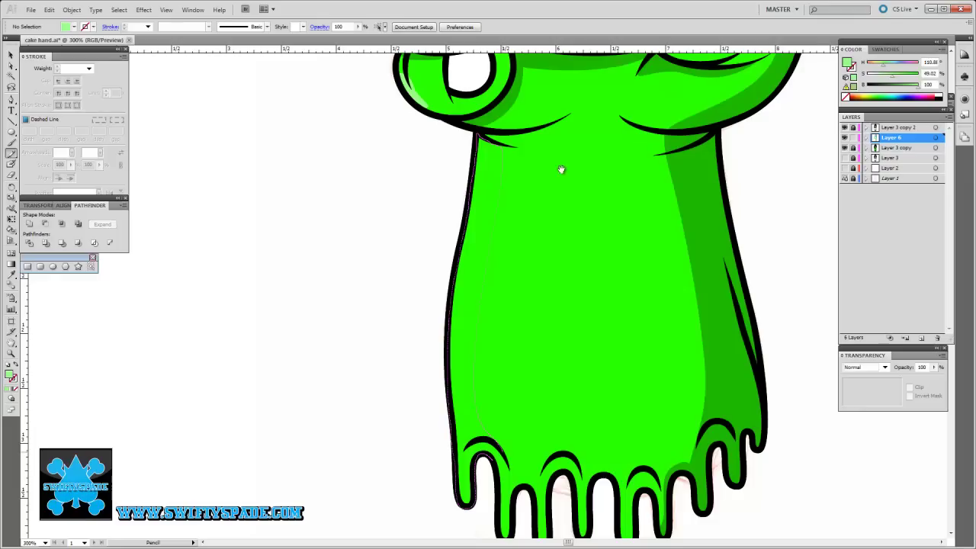
{"action": "left_click_drag", "start_coordinate": [474, 494], "coordinate": [441, 364]}
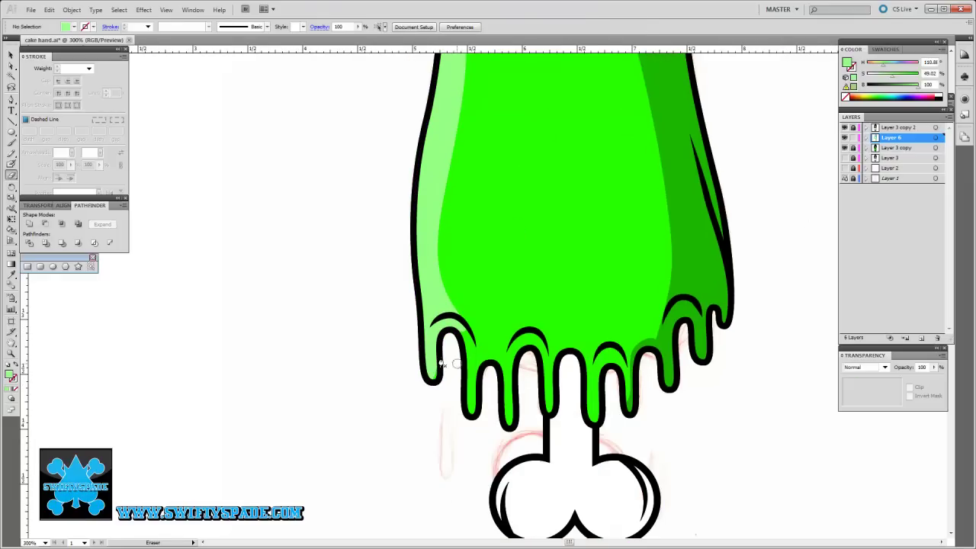
Sample the darker green shade, then the grey shade colour, returning to the Pencil tool
{"action": "scroll", "coordinate": [503, 312], "scroll_direction": "up", "scroll_amount": 10}
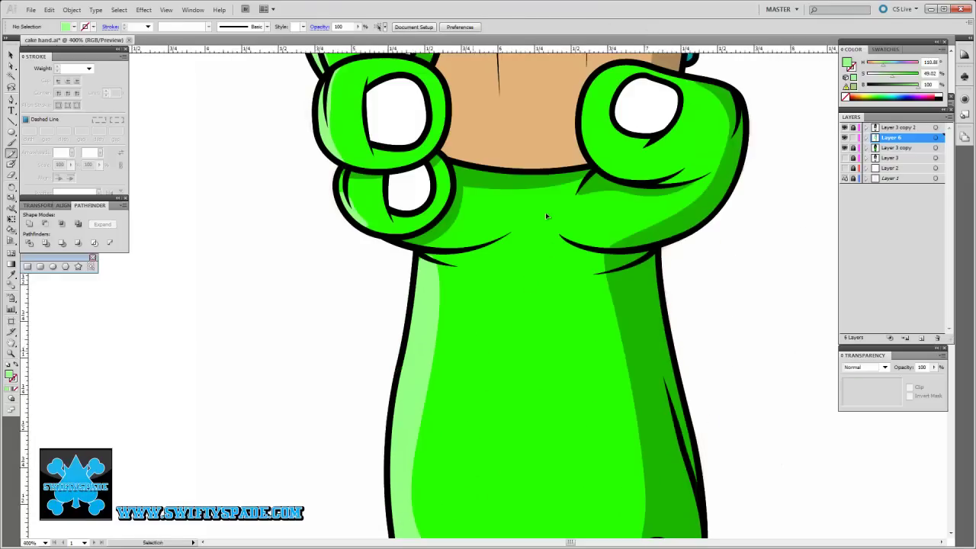
{"action": "scroll", "coordinate": [552, 166], "scroll_direction": "up", "scroll_amount": 3}
{"action": "key", "text": "i"}
{"action": "left_click", "coordinate": [701, 140]}
{"action": "key", "text": "n"}
{"action": "scroll", "coordinate": [582, 290], "scroll_direction": "down", "scroll_amount": 3}
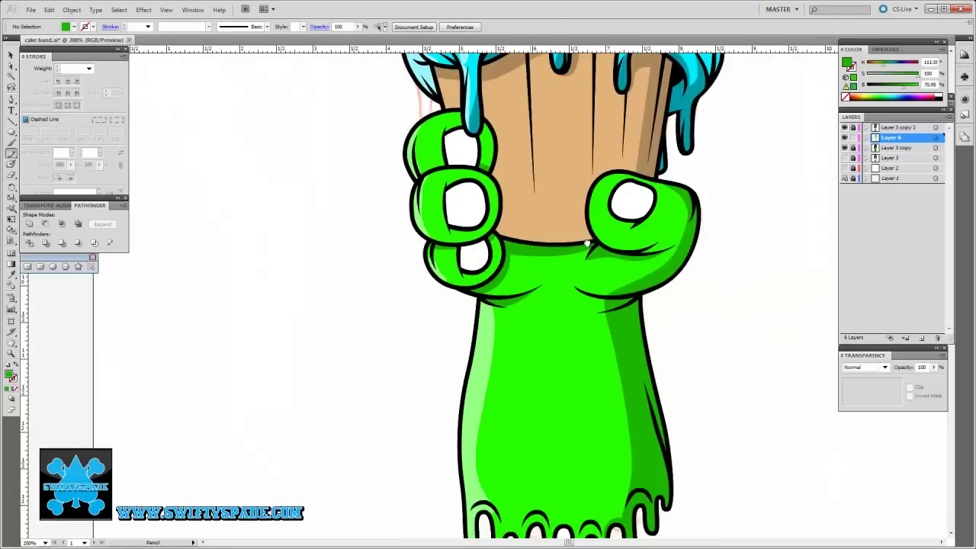
{"action": "scroll", "coordinate": [579, 289], "scroll_direction": "down", "scroll_amount": 10}
{"action": "scroll", "coordinate": [573, 288], "scroll_direction": "up", "scroll_amount": 2}
{"action": "key", "text": "i"}
{"action": "left_click", "coordinate": [573, 288]}
{"action": "scroll", "coordinate": [579, 305], "scroll_direction": "up", "scroll_amount": 3}
{"action": "key", "text": "n"}
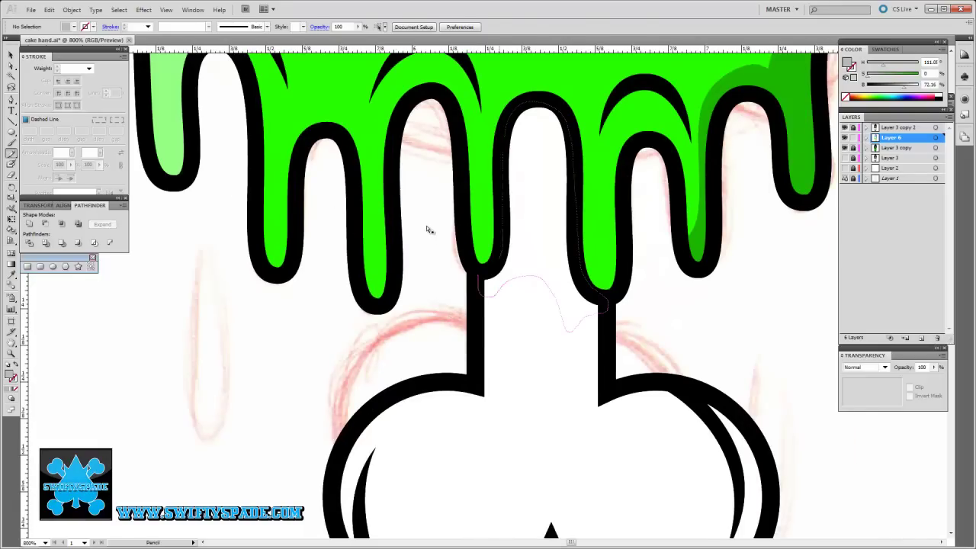
Zoom out to view the whole cupcake, then magnify the left fingers holding the cup
{"action": "scroll", "coordinate": [392, 229], "scroll_direction": "down", "scroll_amount": 5}
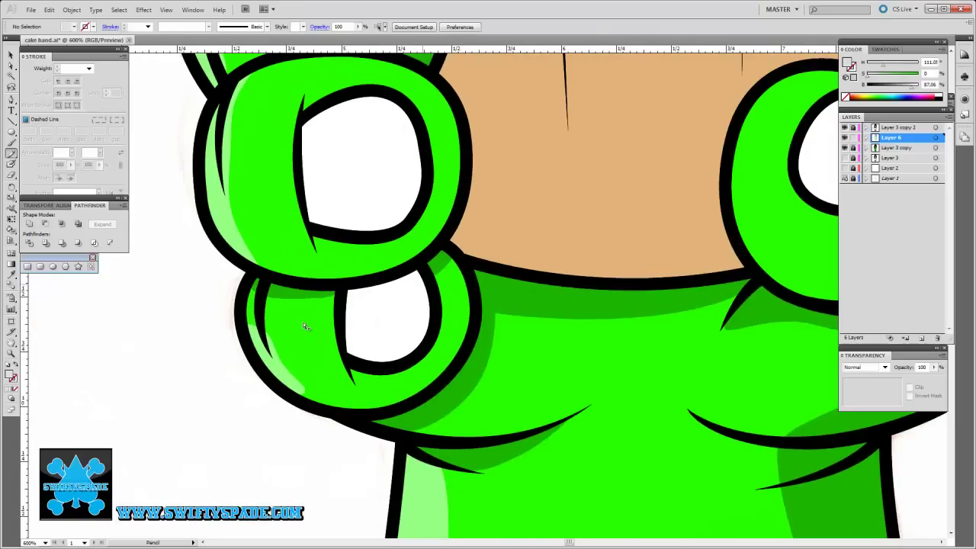
{"action": "scroll", "coordinate": [300, 321], "scroll_direction": "up", "scroll_amount": 3}
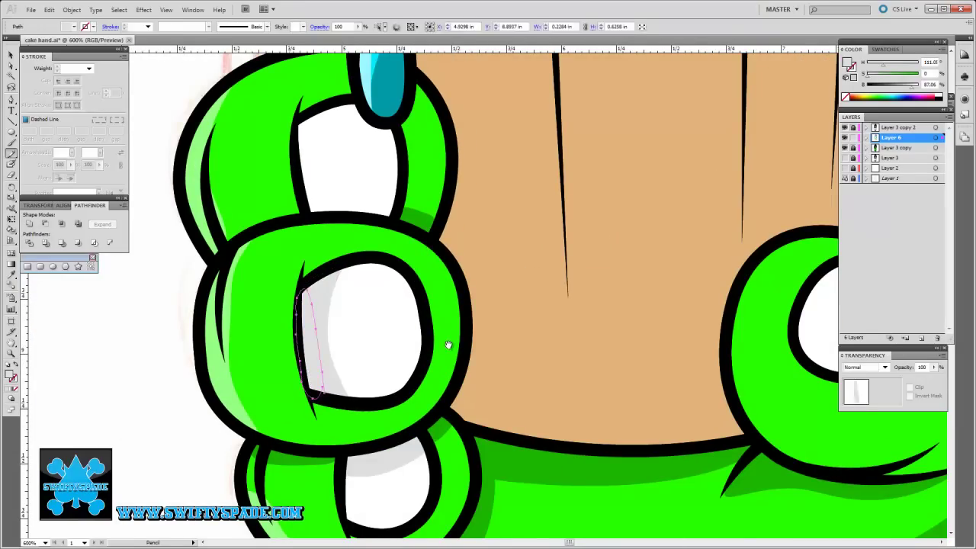
{"action": "scroll", "coordinate": [503, 341], "scroll_direction": "up", "scroll_amount": 3}
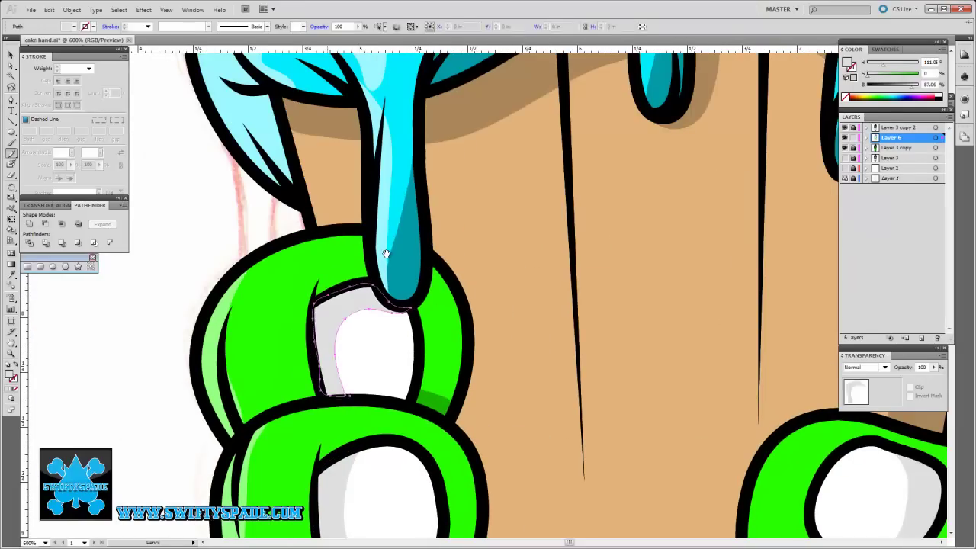
{"action": "key", "text": "ctrl+minus"}
{"action": "key", "text": "ctrl+minus"}
{"action": "key", "text": "ctrl+minus"}
{"action": "scroll", "coordinate": [359, 309], "scroll_direction": "down", "scroll_amount": 3}
{"action": "scroll", "coordinate": [446, 272], "scroll_direction": "up", "scroll_amount": 3}
{"action": "key", "text": "ctrl+plus"}
{"action": "key", "text": "ctrl+plus"}
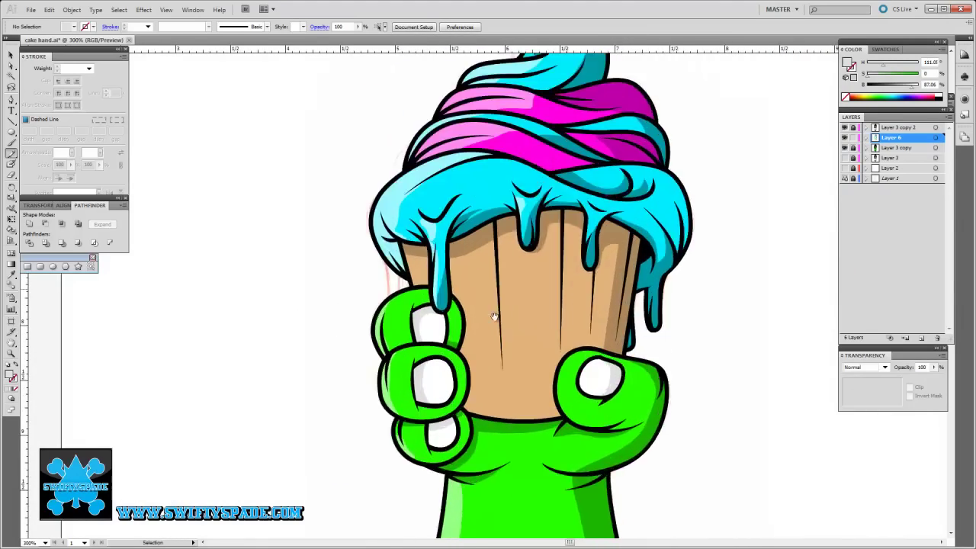
{"action": "key", "text": "ctrl+plus"}
Confirm the Pencil tool options and draw darker tan shading on the wrapper's left side
{"action": "scroll", "coordinate": [435, 343], "scroll_direction": "down", "scroll_amount": 2}
{"action": "scroll", "coordinate": [426, 341], "scroll_direction": "right", "scroll_amount": 1}
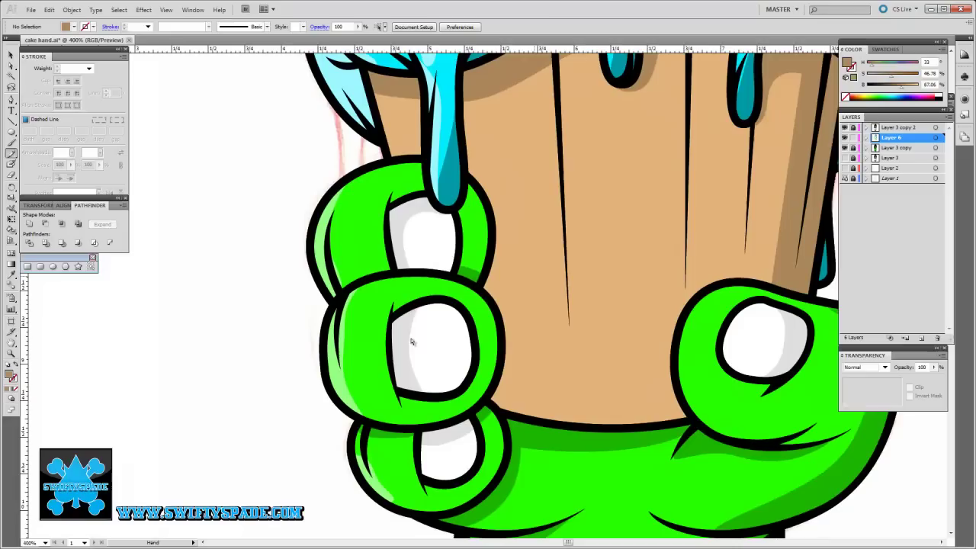
{"action": "scroll", "coordinate": [415, 333], "scroll_direction": "right", "scroll_amount": 1}
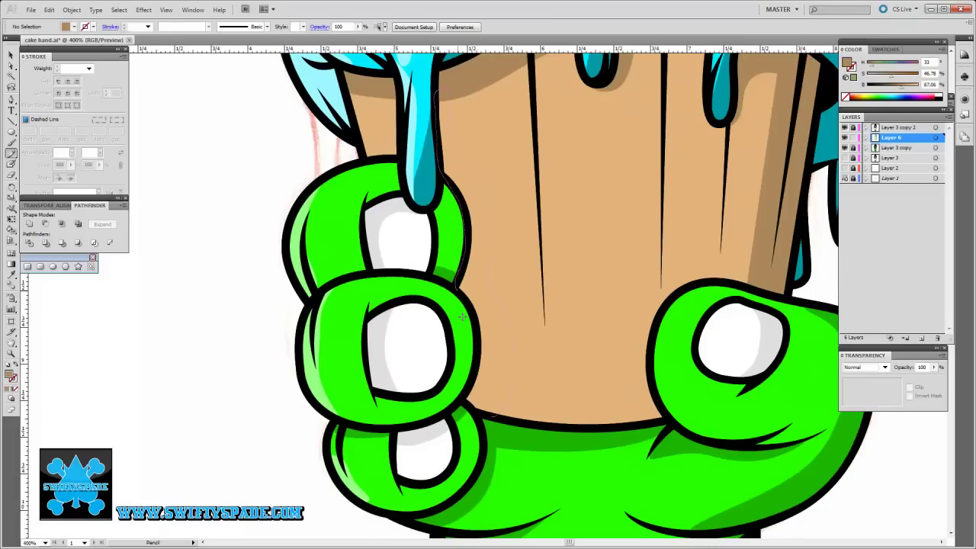
{"action": "scroll", "coordinate": [383, 332], "scroll_direction": "up", "scroll_amount": 2}
{"action": "scroll", "coordinate": [384, 333], "scroll_direction": "right", "scroll_amount": 1}
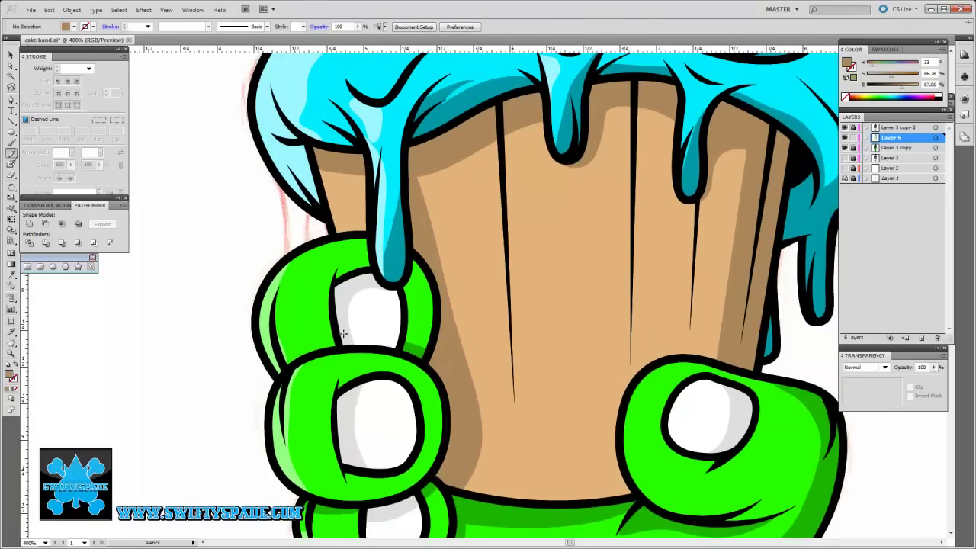
{"action": "key", "text": "ctrl+minus"}
{"action": "key", "text": "Return"}
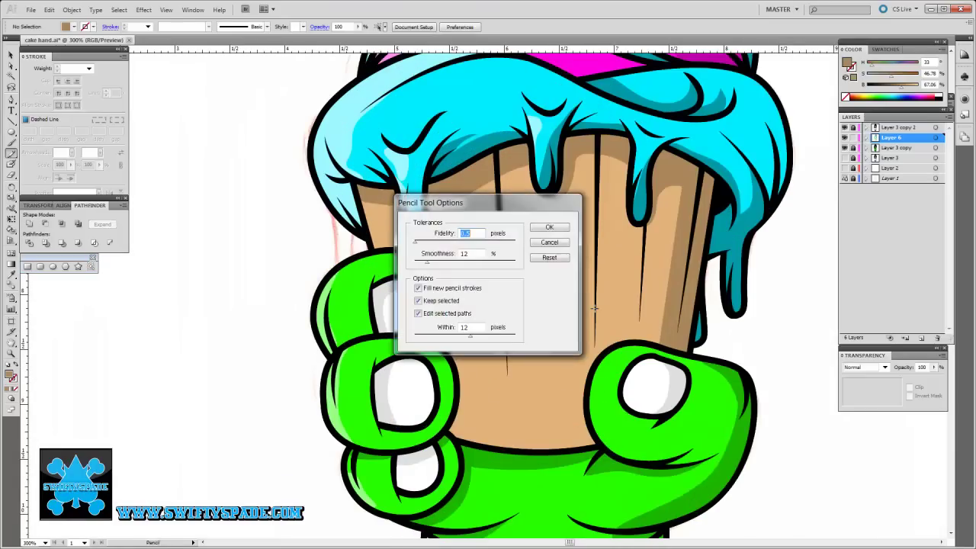
{"action": "key", "text": "Return"}
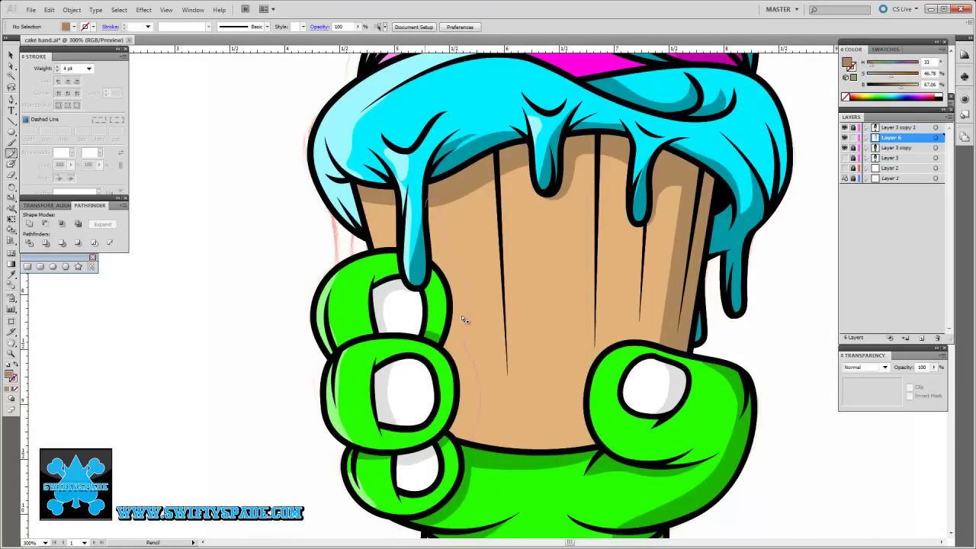
{"action": "left_click_drag", "start_coordinate": [461, 315], "coordinate": [491, 335]}
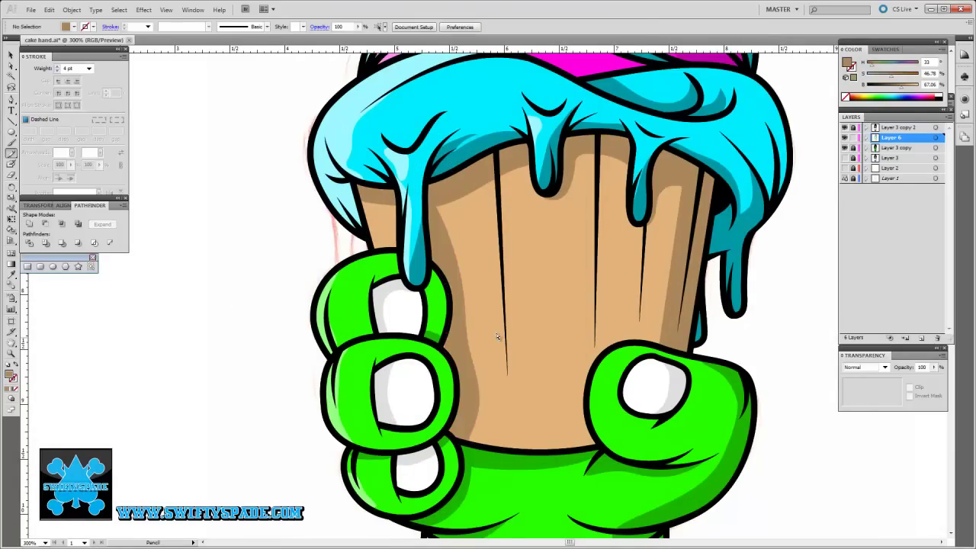
{"action": "key", "text": "ctrl+0"}
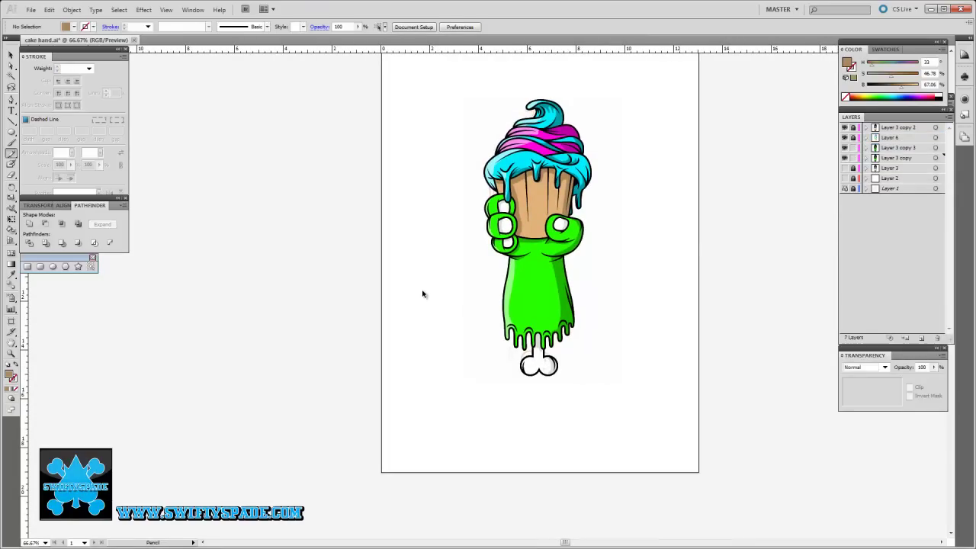
Expand all the artwork, apply a solid tan fill, and expand again into solid shapes
{"action": "key", "text": "ctrl+a"}
{"action": "key", "text": "alt+o"}
{"action": "key", "text": "e"}
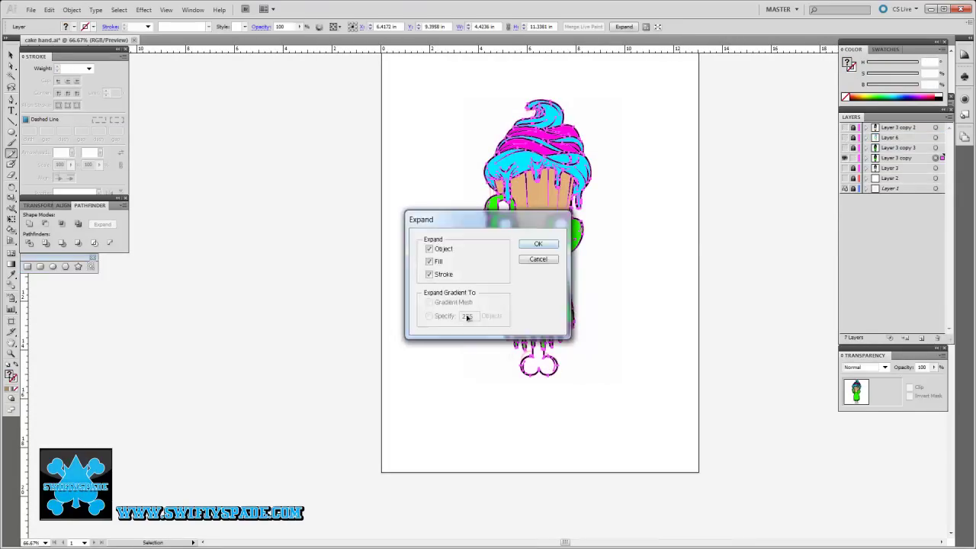
{"action": "key", "text": "Return"}
{"action": "key", "text": "period"}
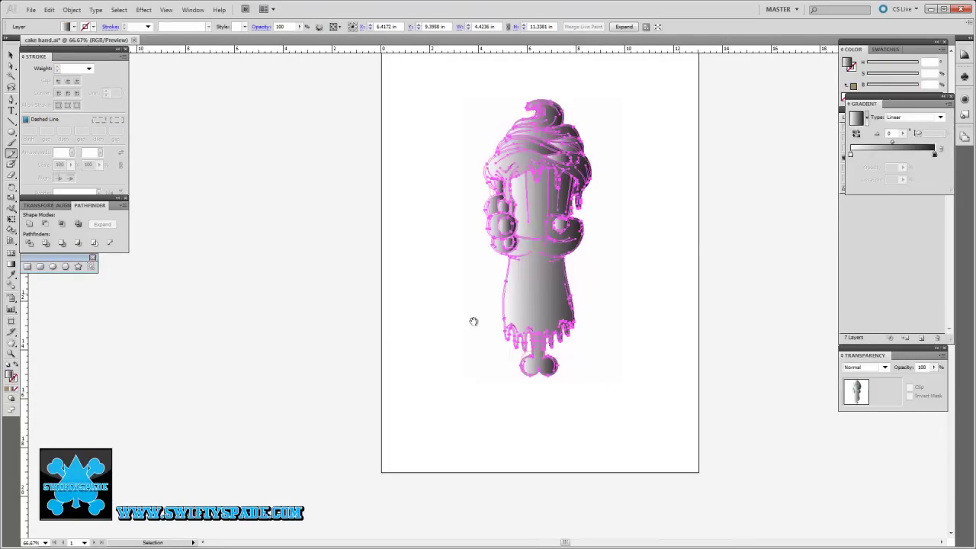
{"action": "key", "text": "comma"}
{"action": "key", "text": "alt+o"}
{"action": "key", "text": "e"}
{"action": "key", "text": "Return"}
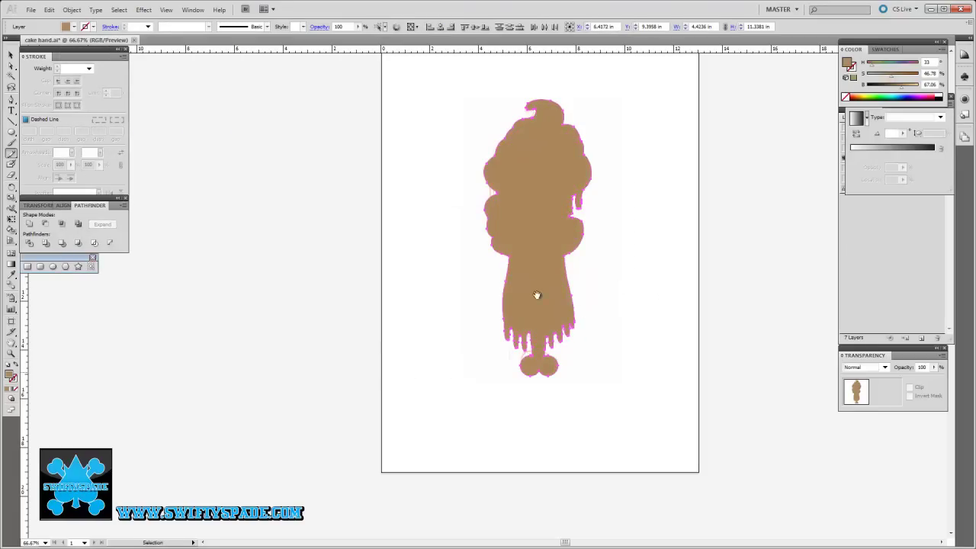
Deselect the silhouette and add a new layer in the Layers panel
{"action": "key", "text": "ctrl+shift+a"}
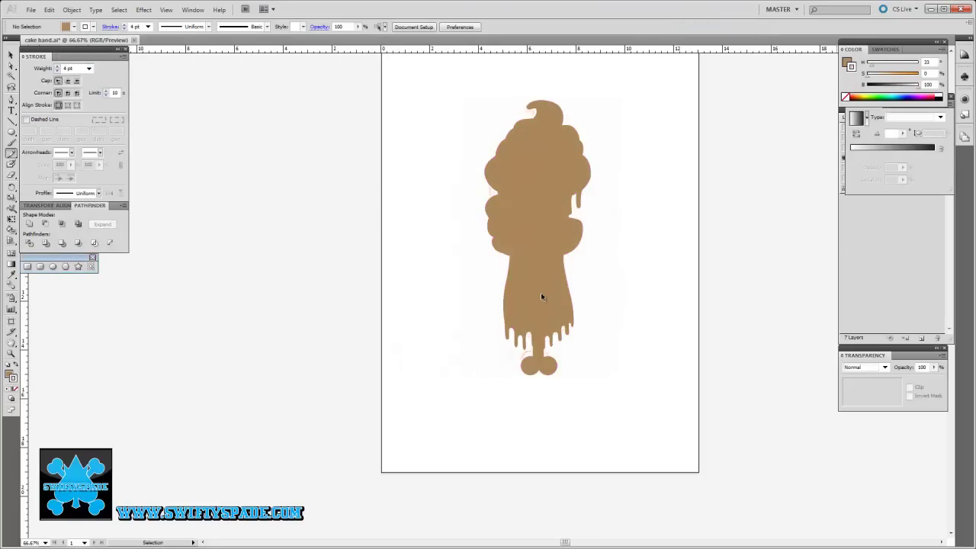
{"action": "key", "text": "F7"}
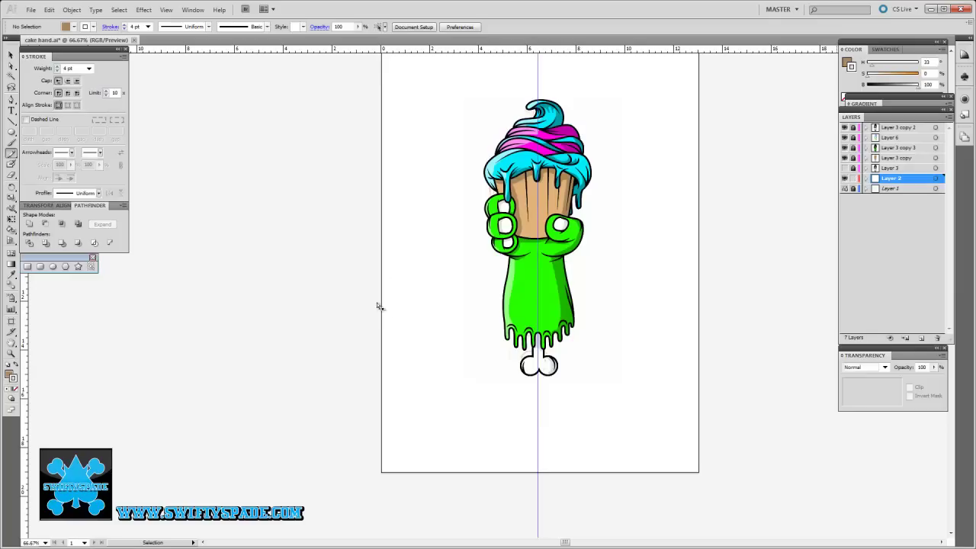
{"action": "key", "text": "ctrl+l"}
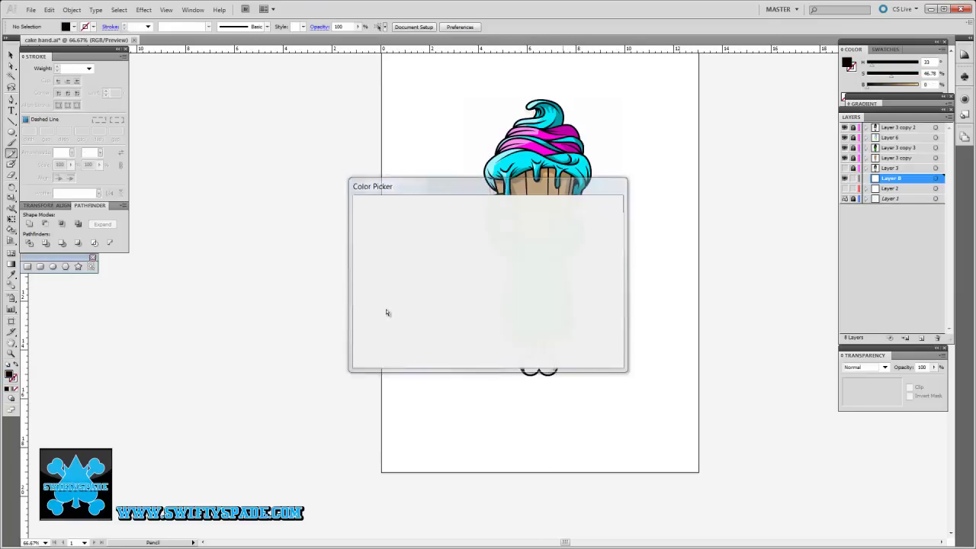
Draw a black rectangle behind the cupcake, then view it at actual size with panels hidden
{"action": "key", "text": "m"}
{"action": "left_click_drag", "start_coordinate": [404, 75], "coordinate": [659, 411]}
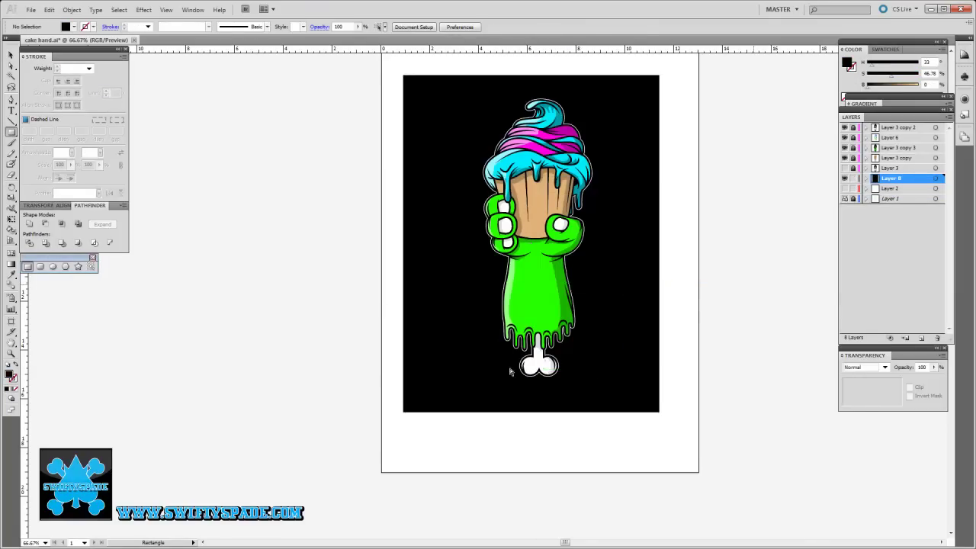
{"action": "key", "text": "ctrl+plus"}
{"action": "key", "text": "ctrl+plus"}
{"action": "key", "text": "ctrl+minus"}
{"action": "key", "text": "Tab"}
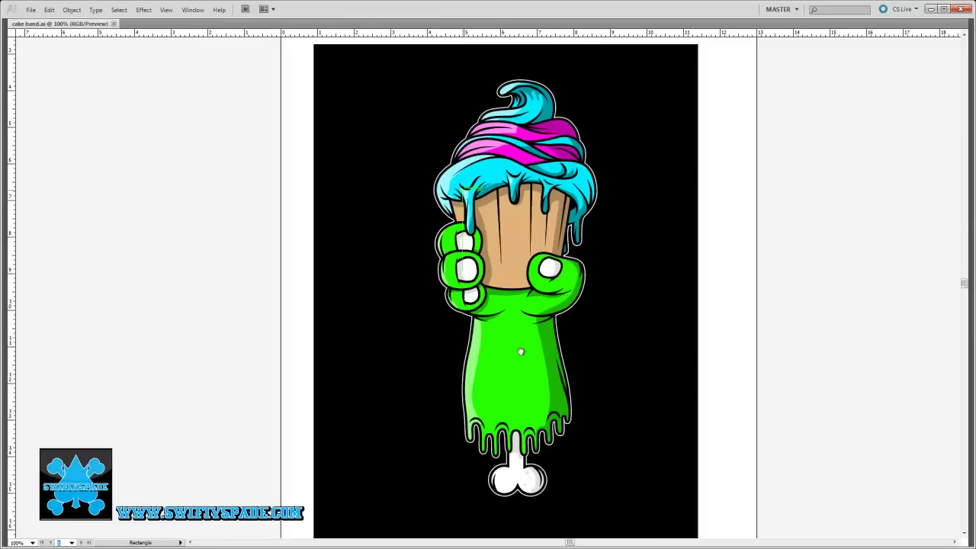